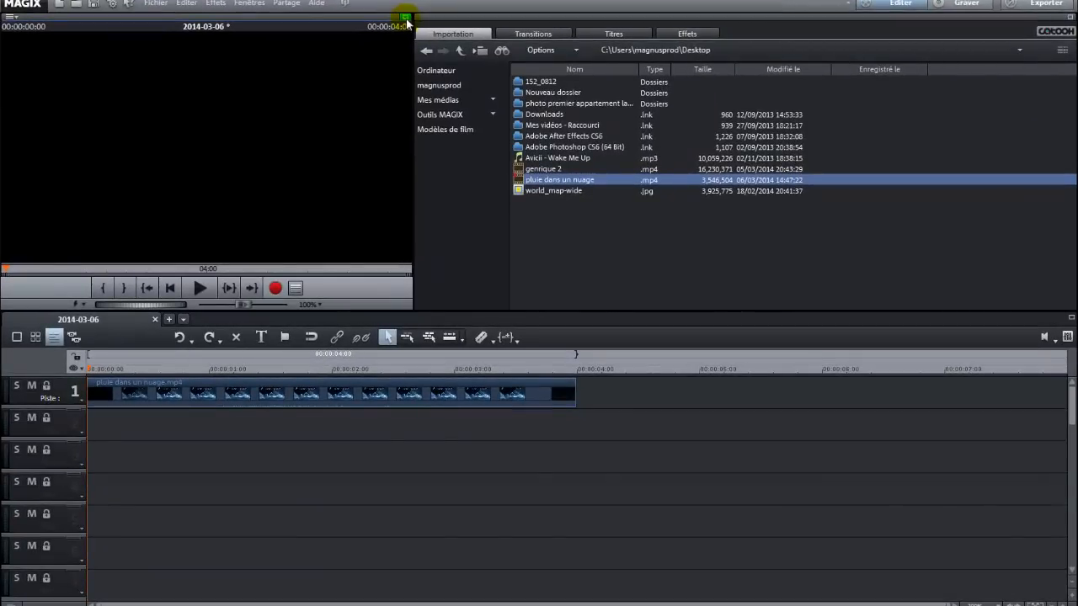
Preview the project in full-screen mode and return to the editor.
click(404, 19)
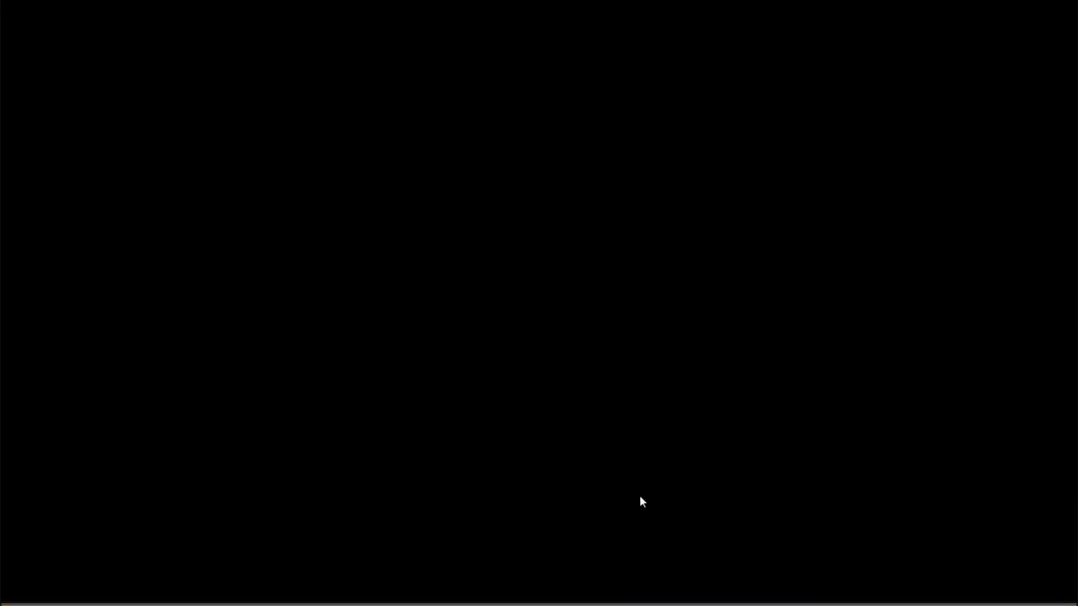
key(Escape)
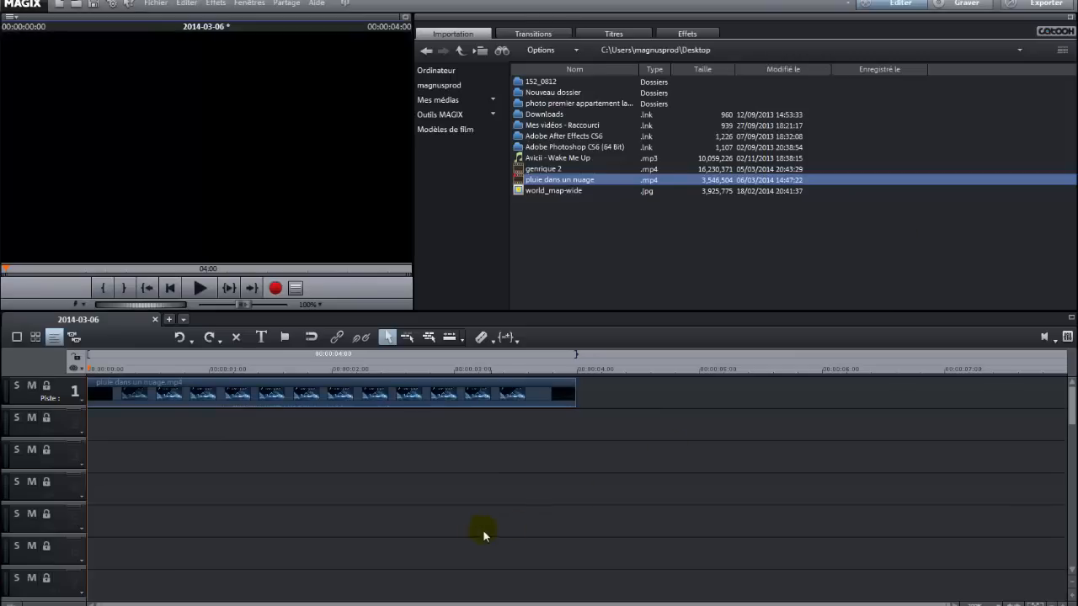
Delete the pluie dans un nuage clip from track 1 of the timeline.
click(462, 398)
key(Delete)
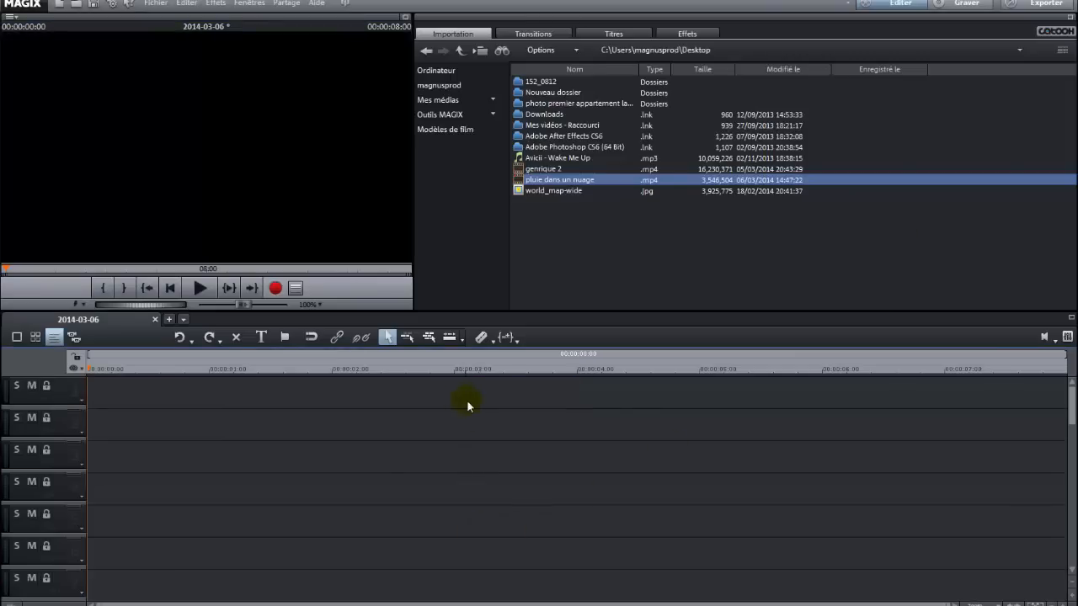
Add the image 1352.jpg from Mes images to track 2 of the timeline.
click(454, 74)
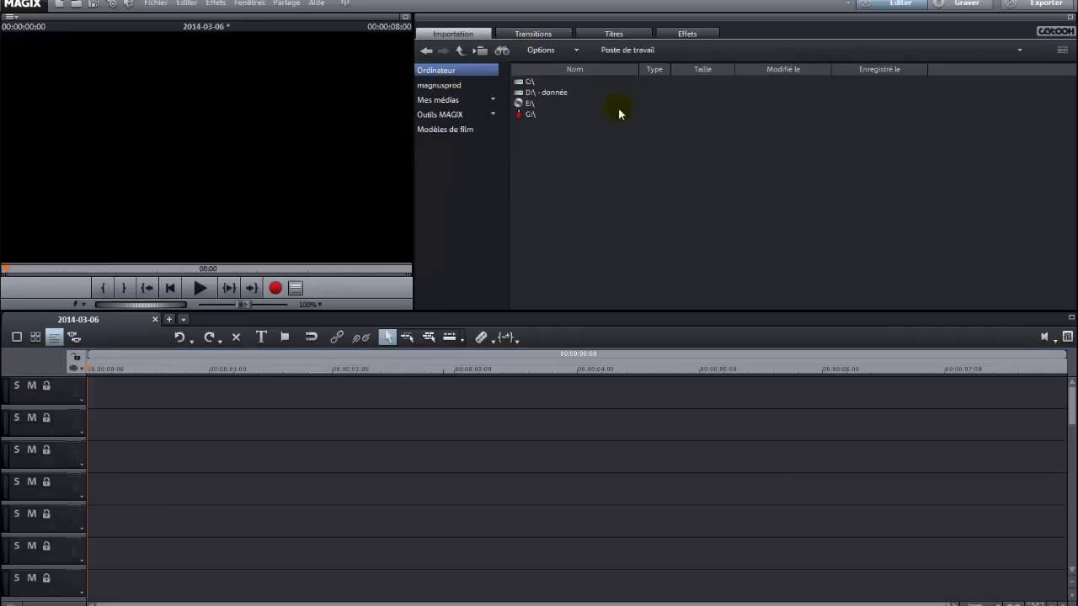
click(445, 99)
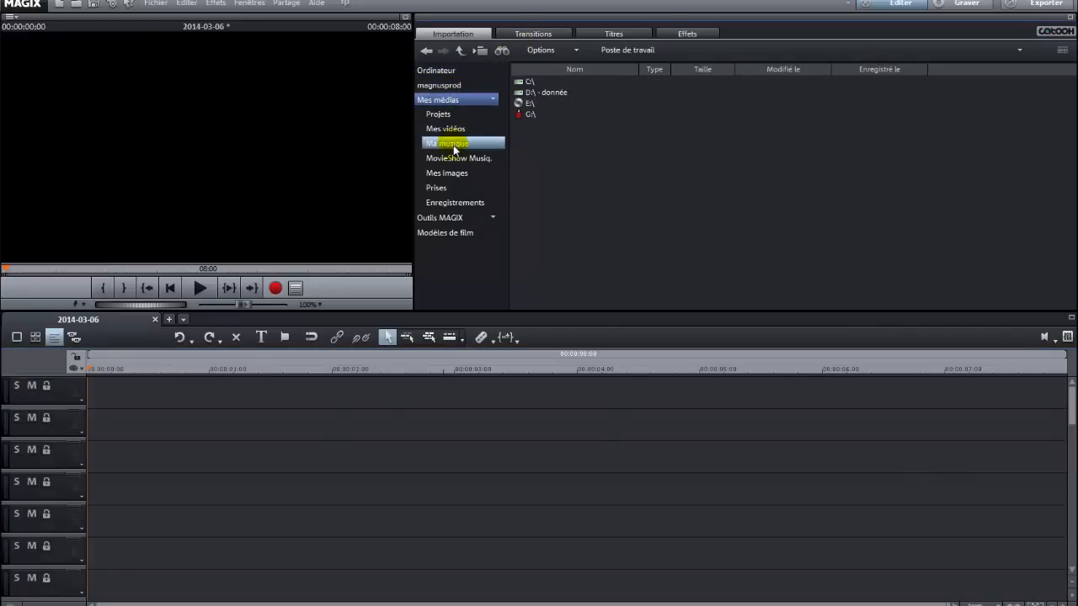
click(451, 173)
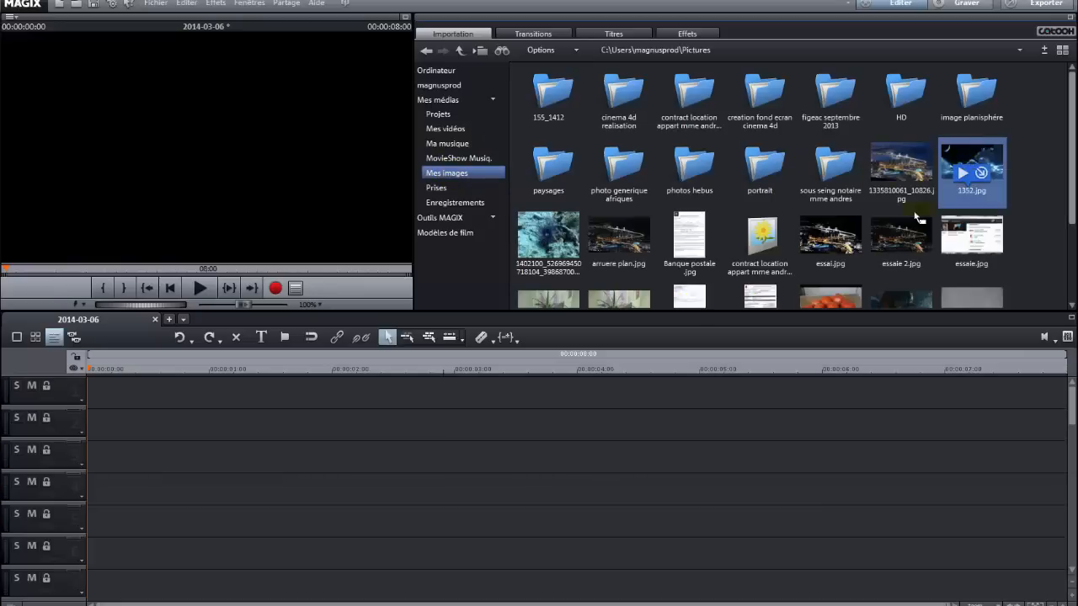
drag(970, 168, 98, 430)
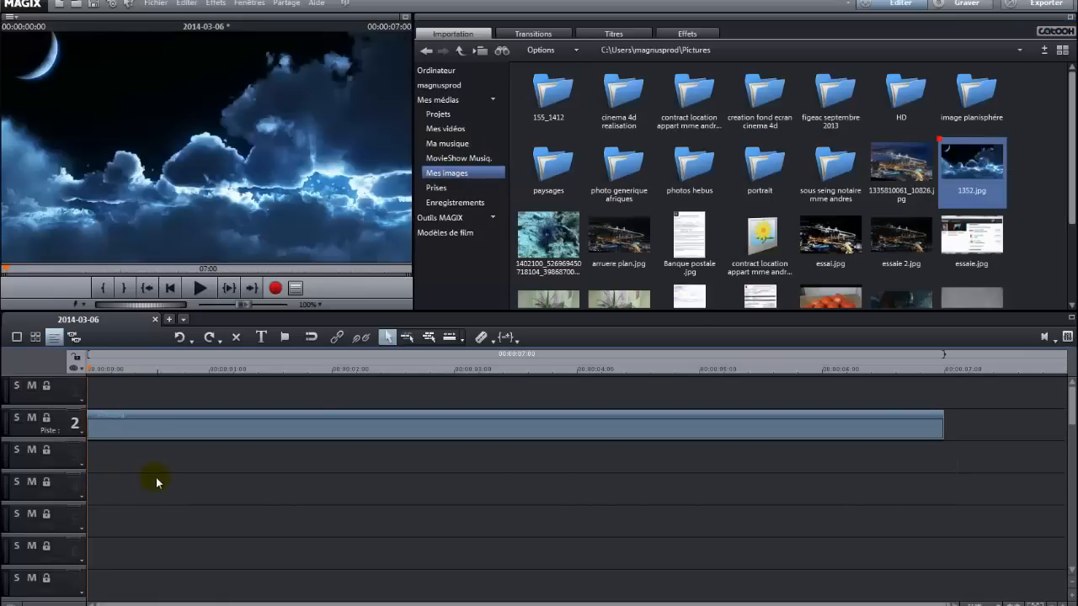
Place the Blanc test image from the design elements on track 1, above the night-sky image.
click(696, 33)
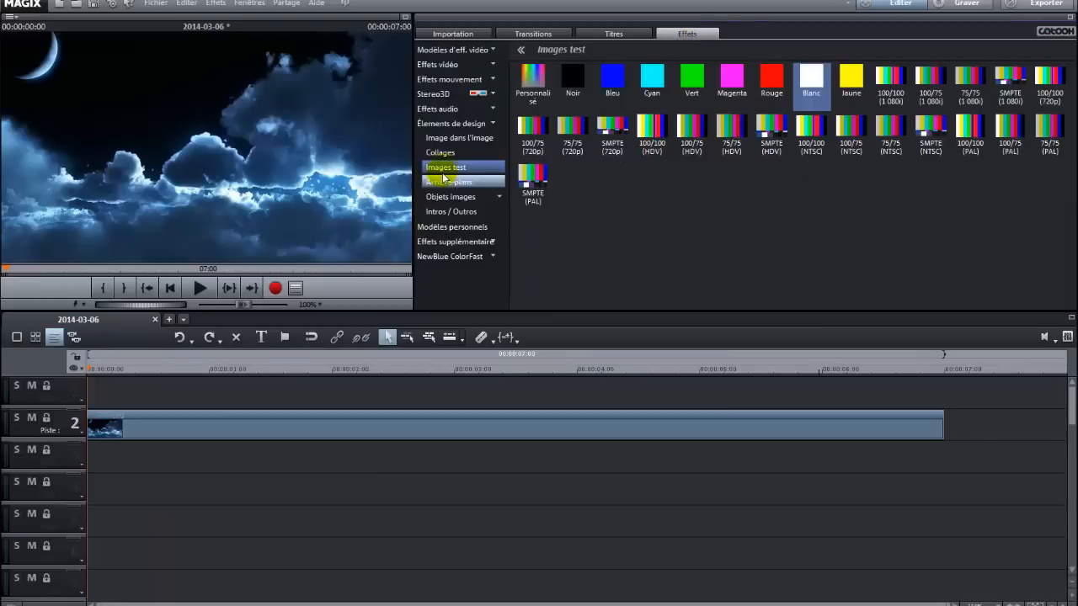
click(491, 124)
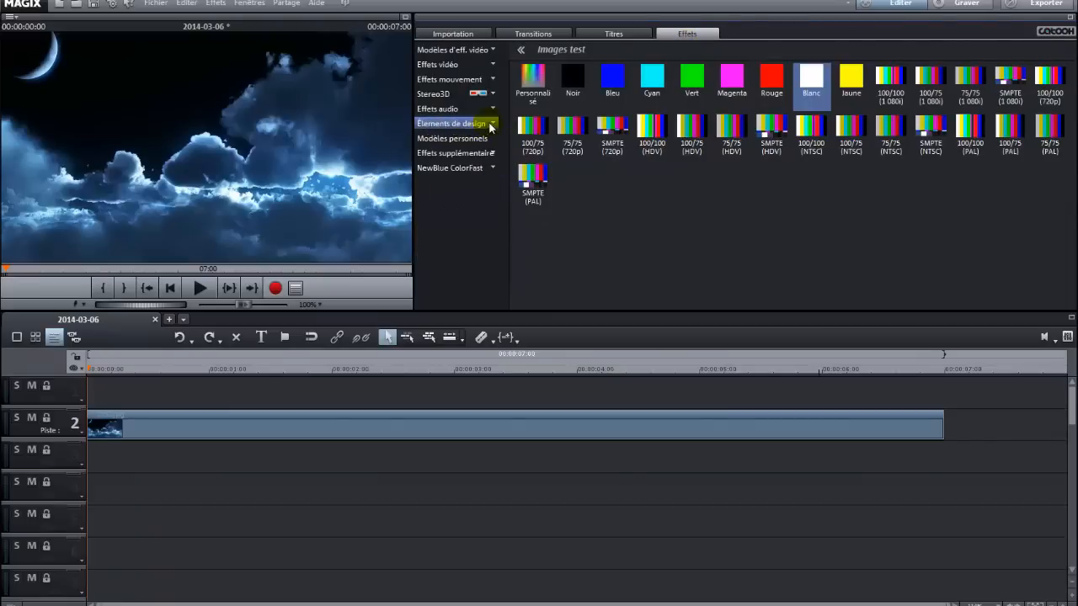
click(494, 127)
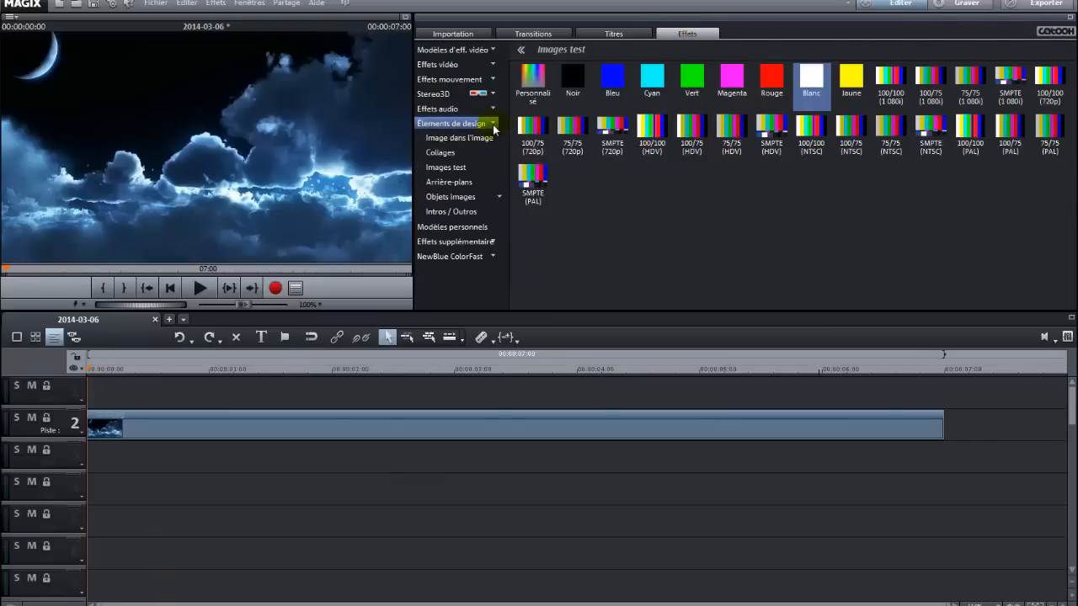
click(446, 168)
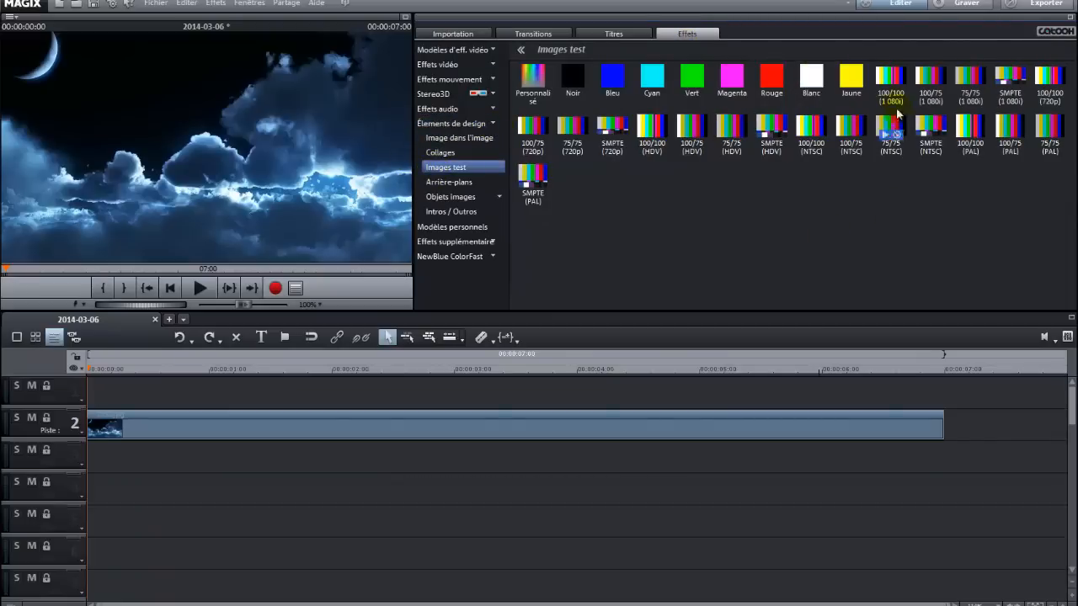
click(815, 83)
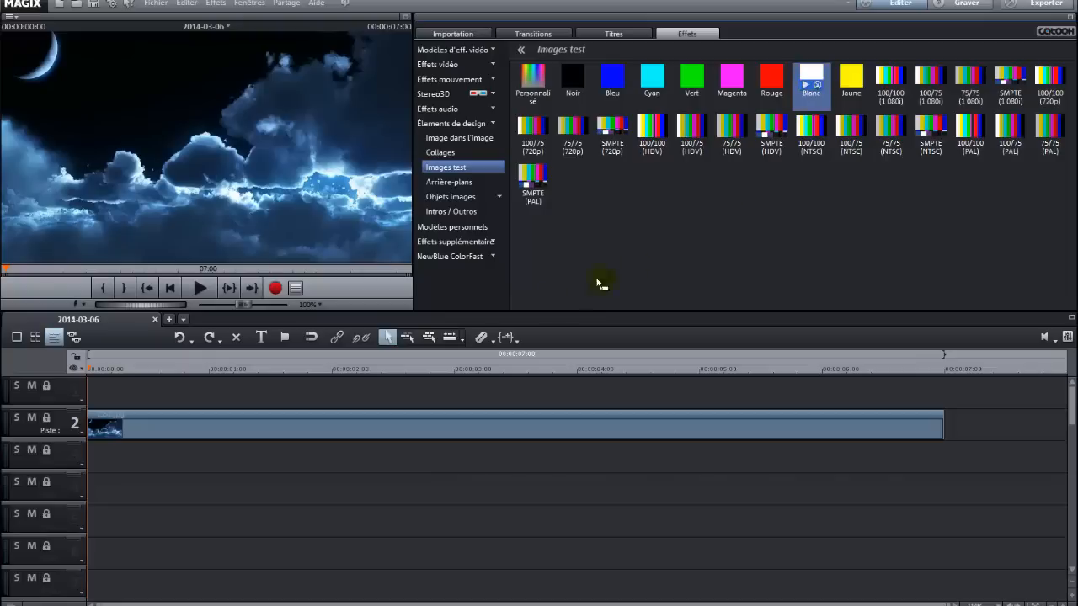
drag(165, 375, 96, 392)
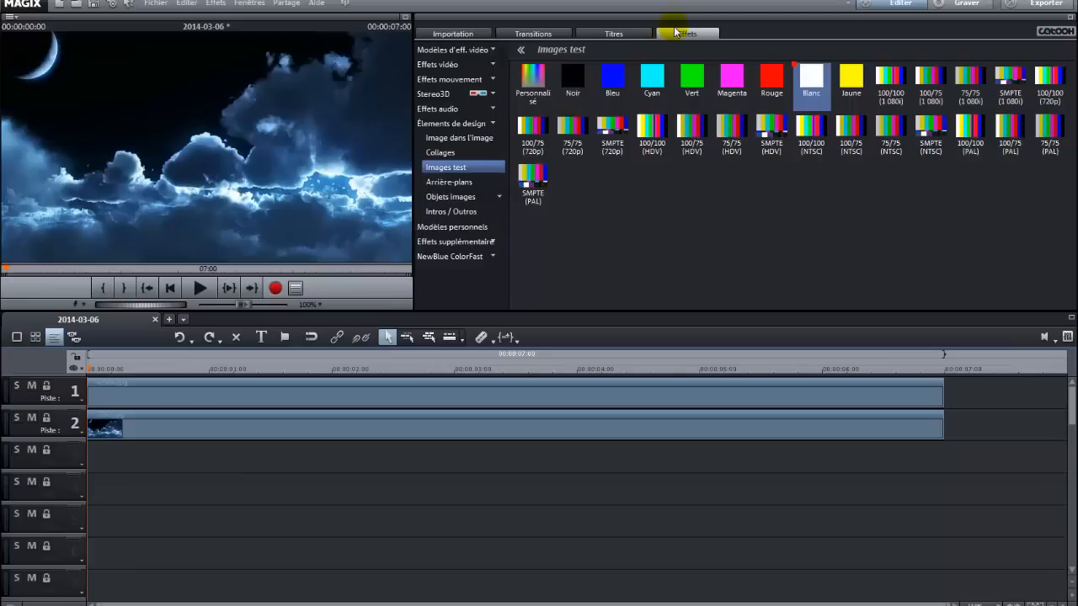
Apply the Pluie image object from Objets images > Complet onto the white clip on track 1.
click(471, 199)
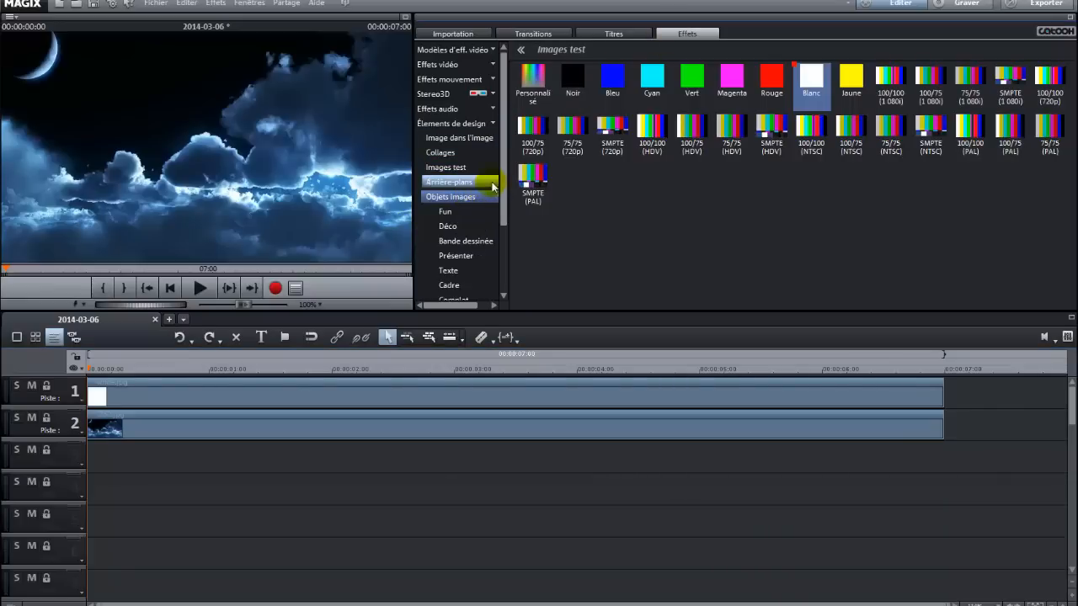
drag(503, 176, 501, 234)
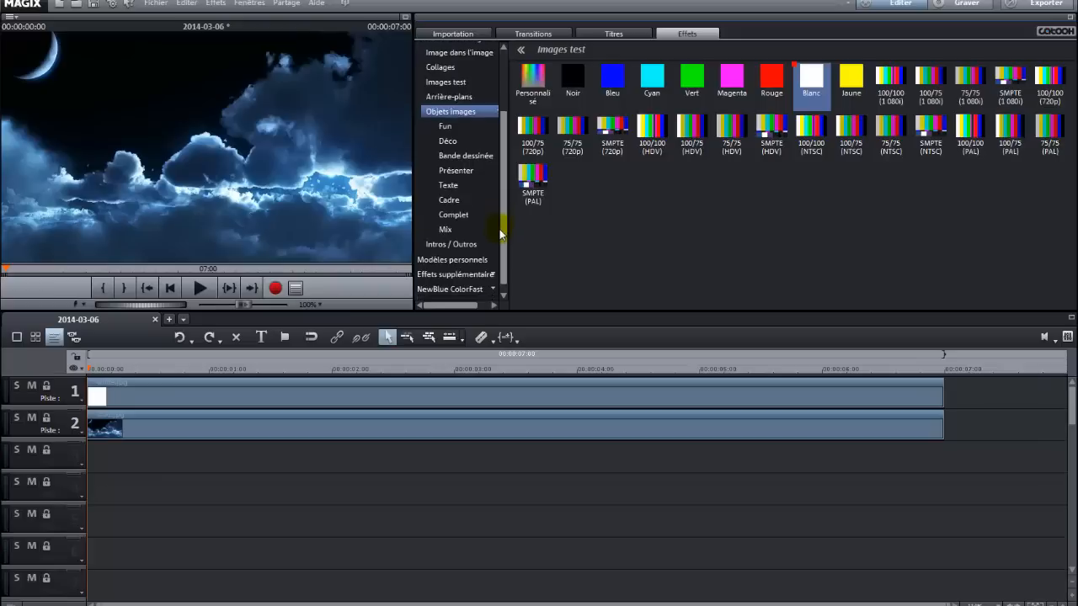
click(459, 211)
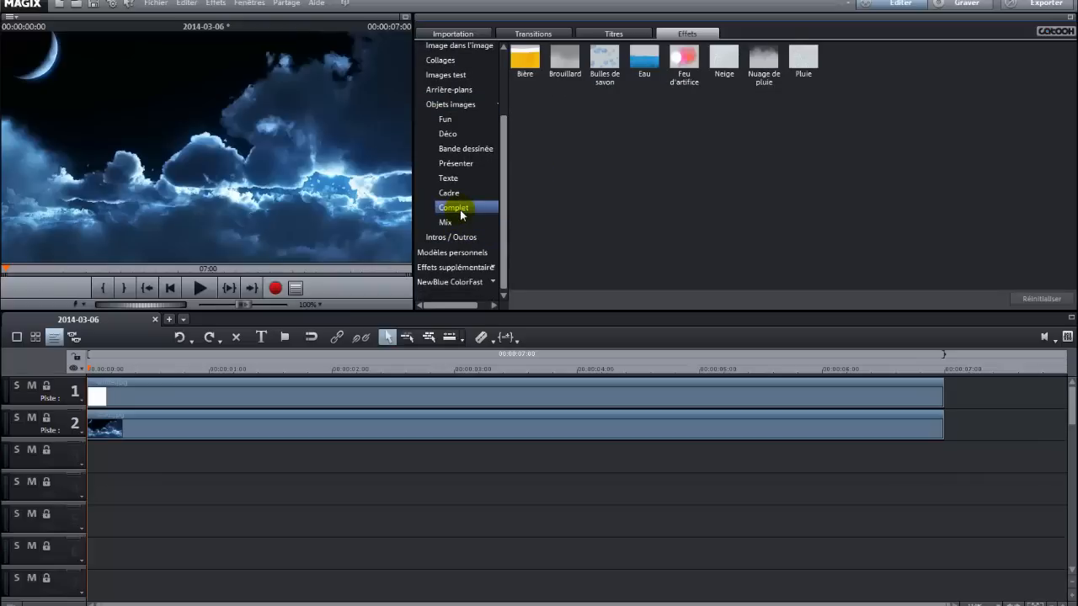
mouse_move(798, 59)
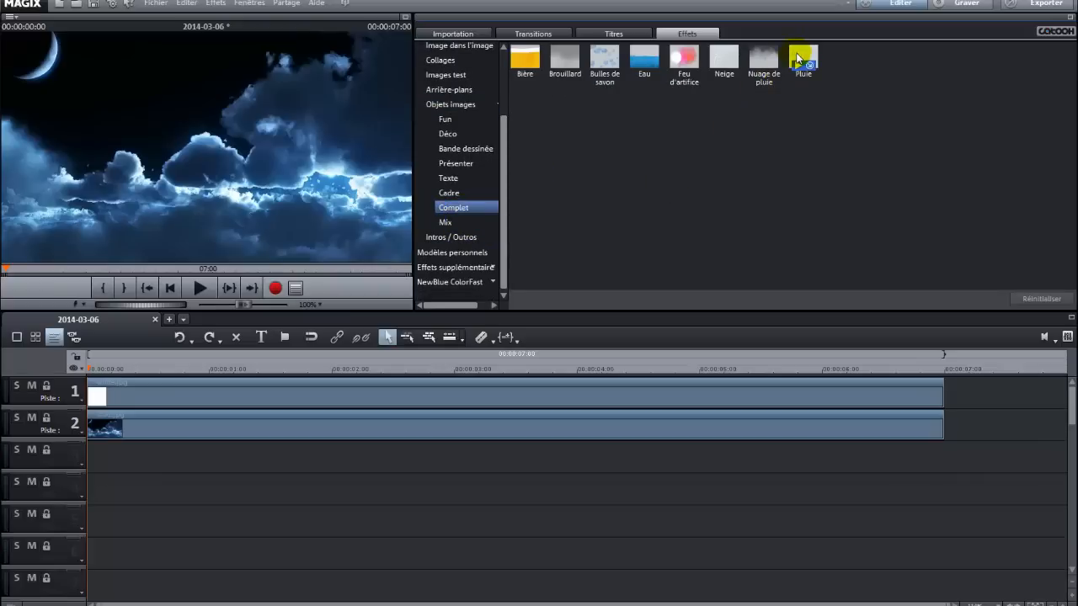
click(797, 59)
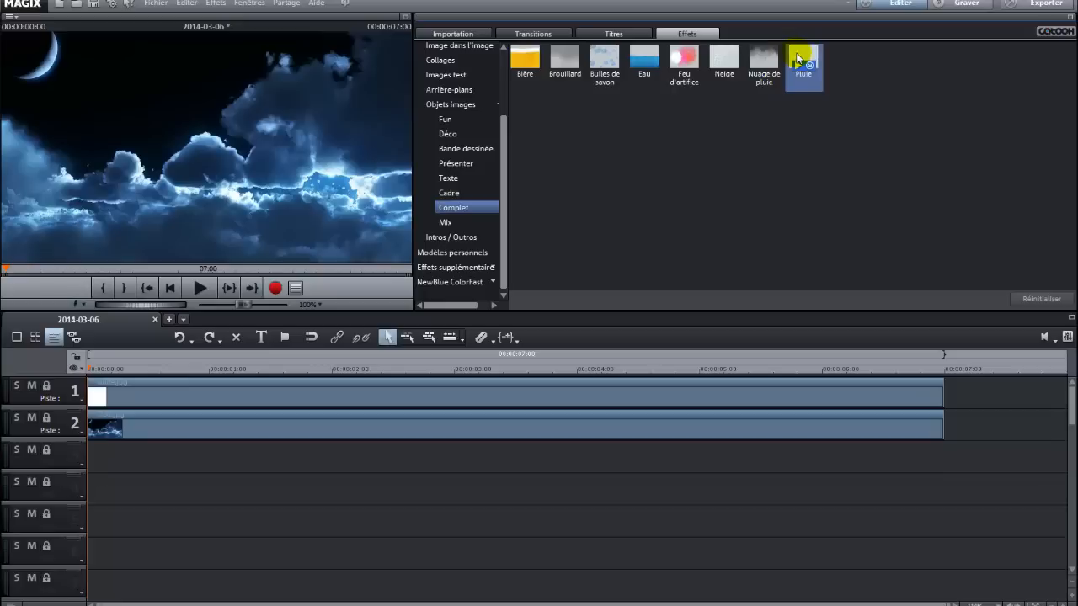
drag(799, 60, 377, 399)
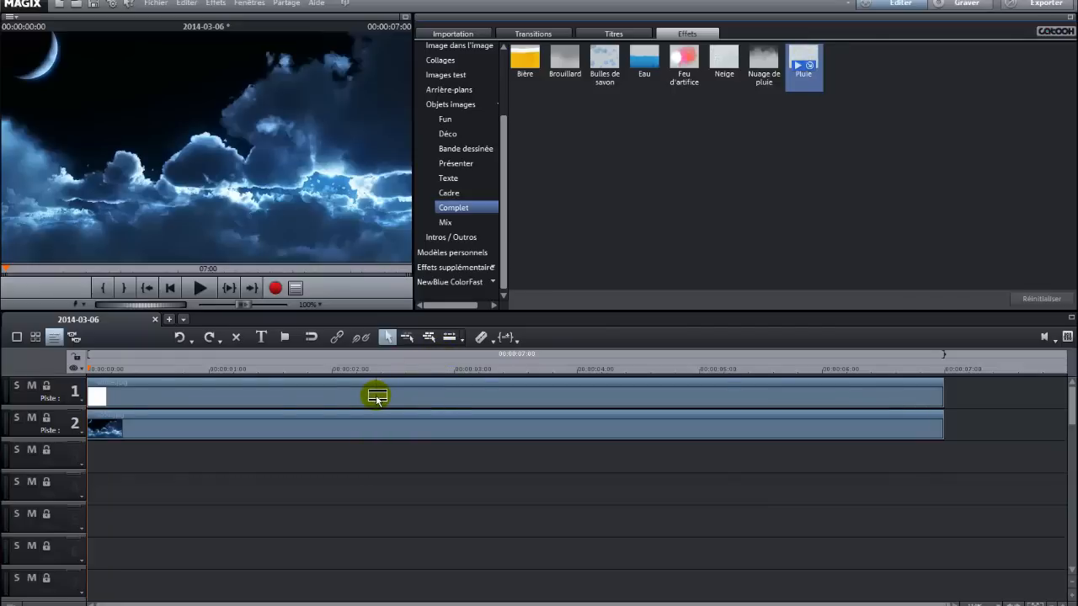
drag(377, 399, 376, 394)
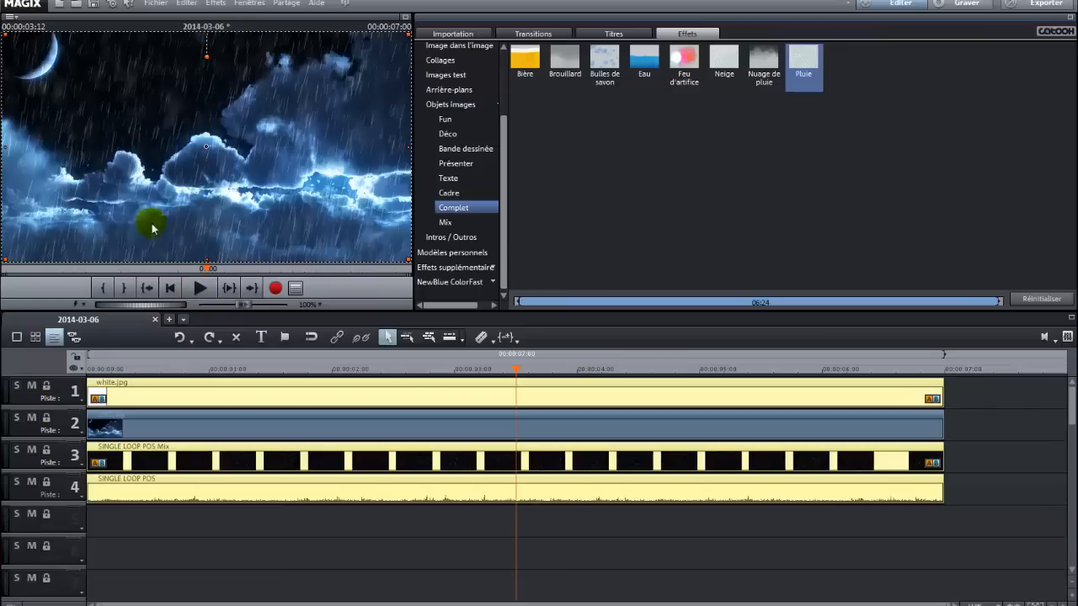
scroll(485, 110, up, 3)
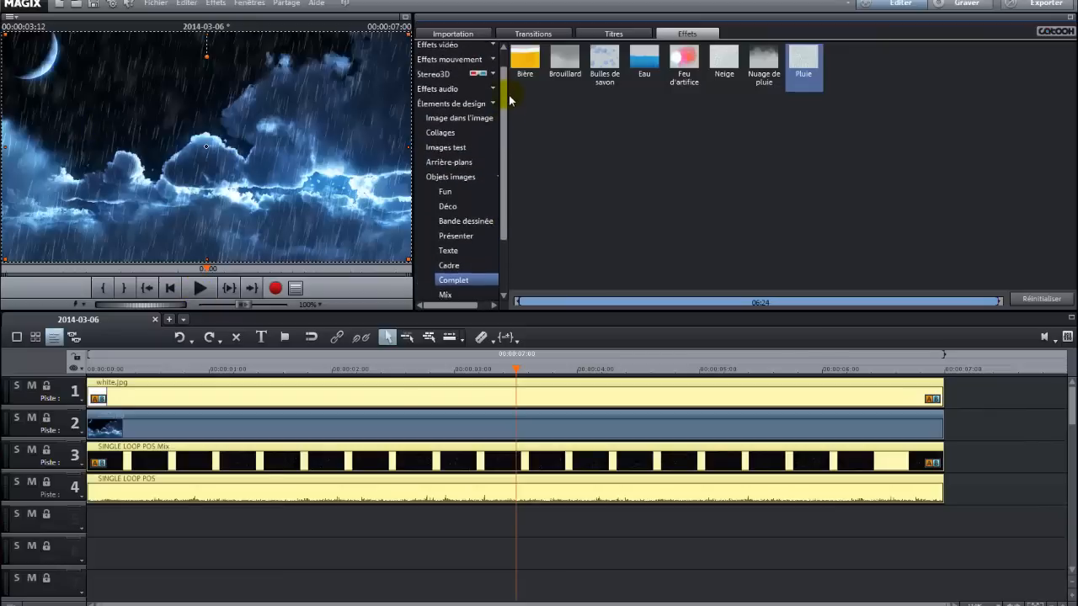
click(472, 110)
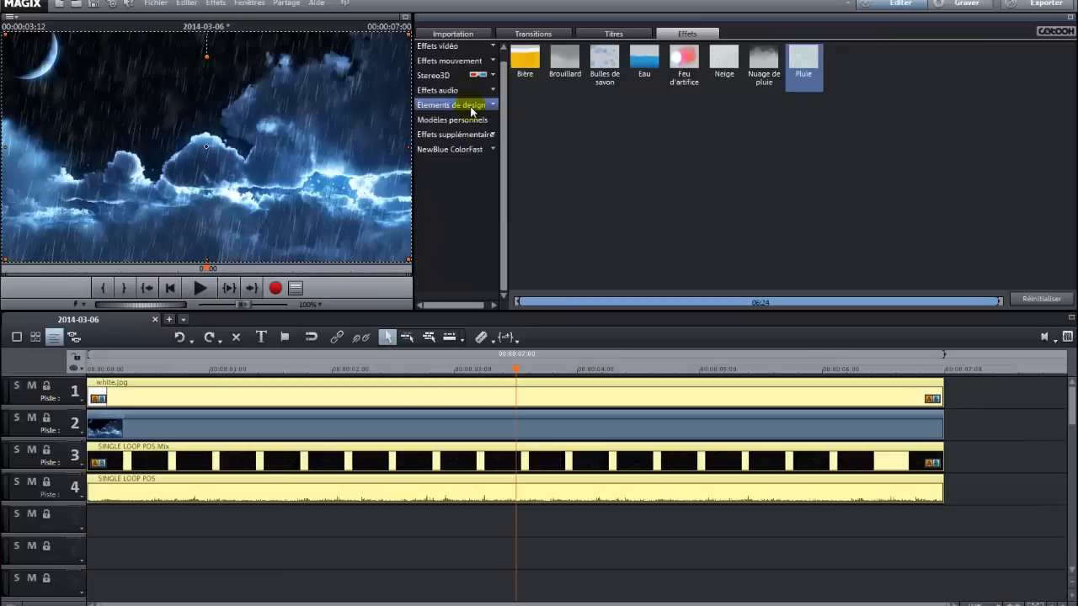
click(468, 63)
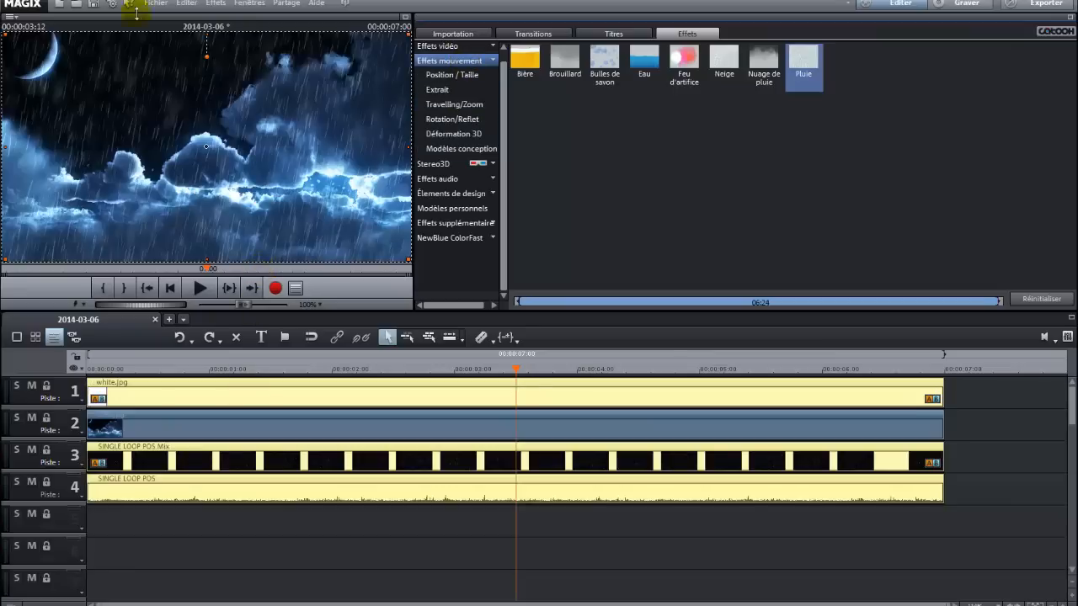
Ungroup the rain video on track 3 from its audio on track 4, undoing a stray audio move.
click(434, 494)
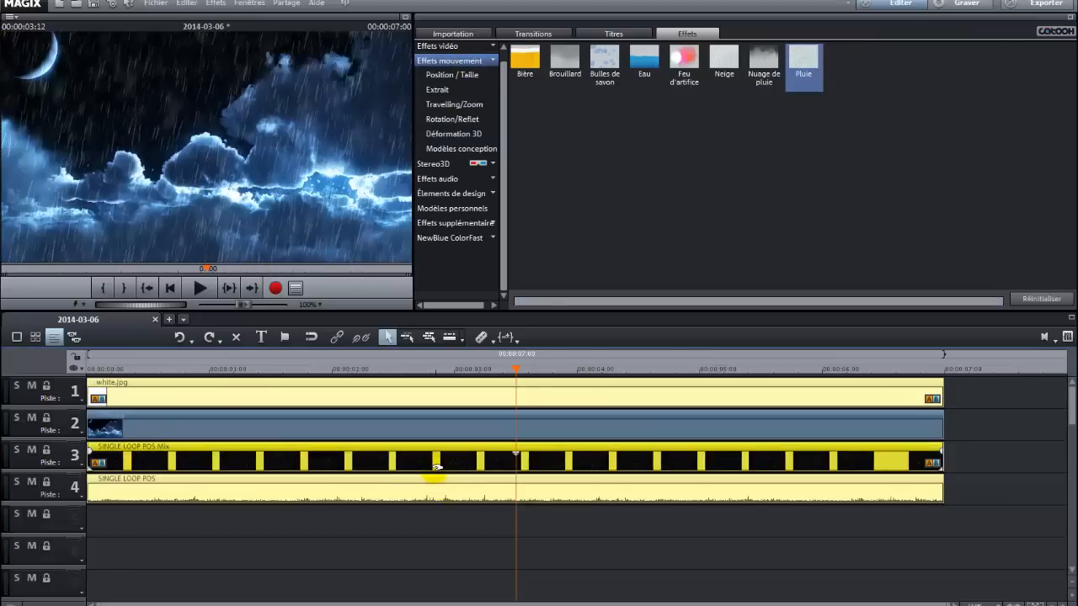
click(434, 495)
click(435, 469)
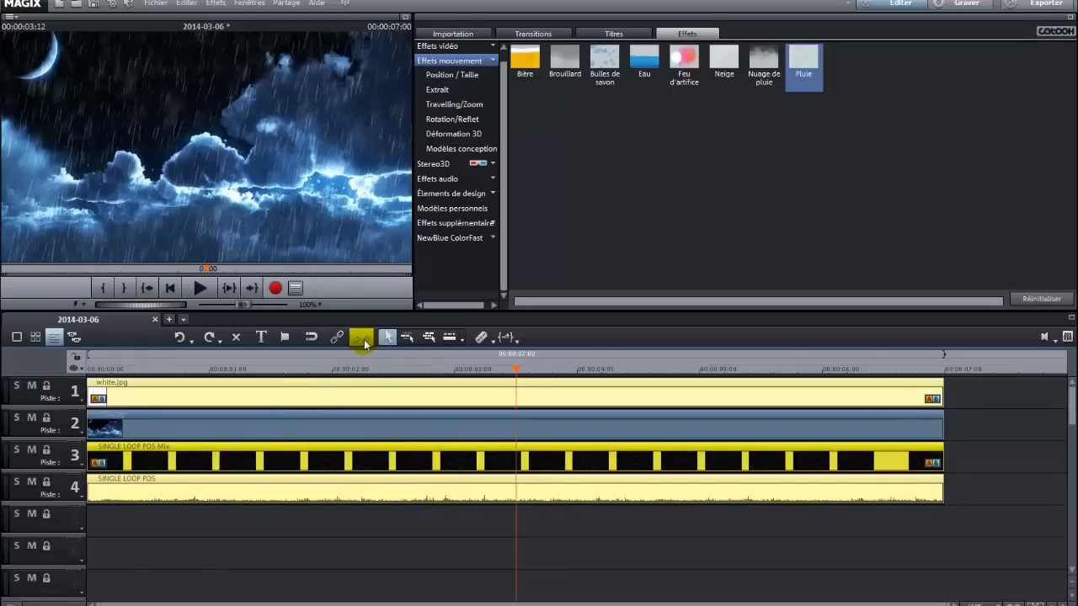
click(335, 493)
click(361, 337)
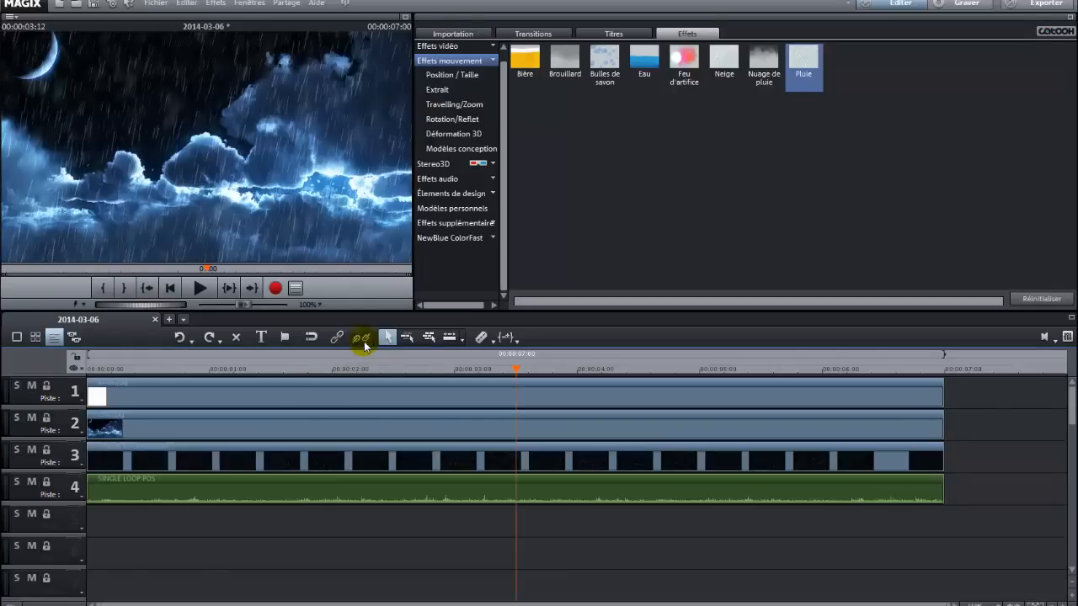
drag(355, 500, 352, 516)
key(ctrl+z)
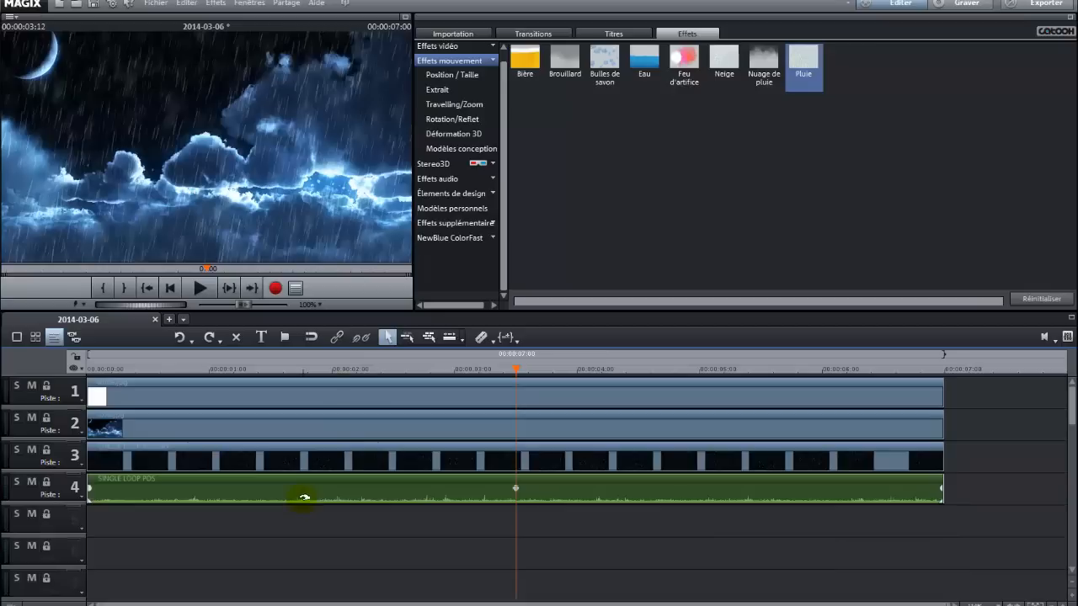
Shift the rain video, rain audio and white clip right by about one second so they start together.
click(394, 480)
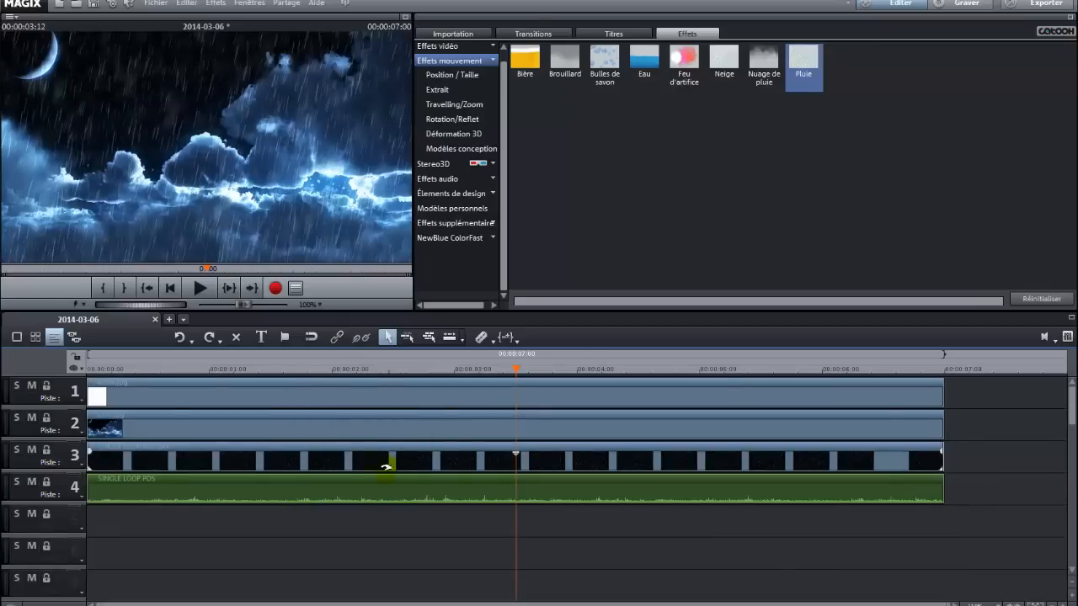
drag(242, 470, 353, 470)
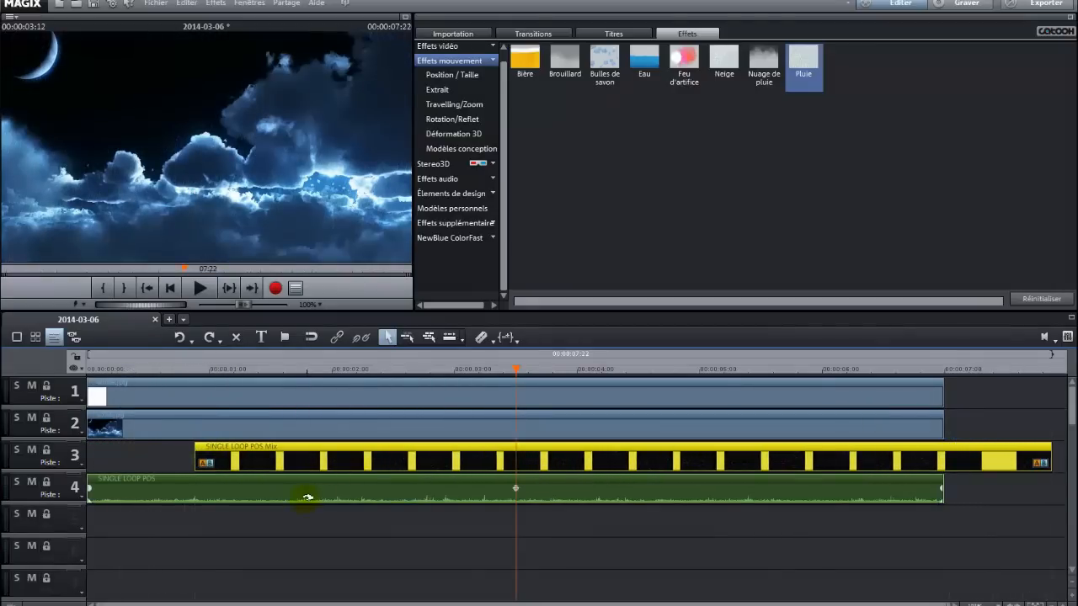
drag(310, 497, 416, 497)
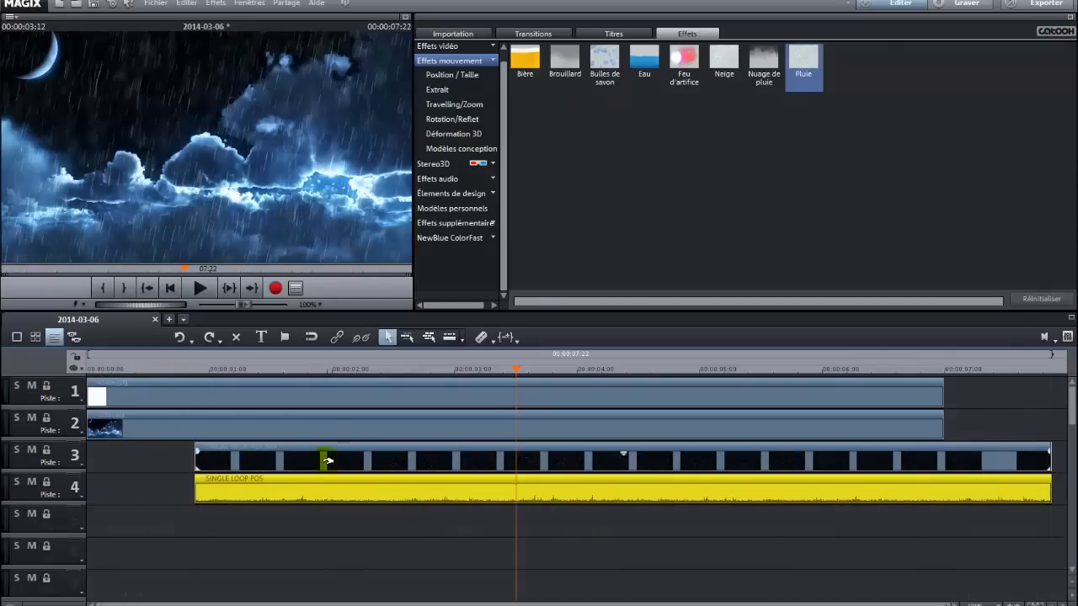
drag(313, 406, 419, 399)
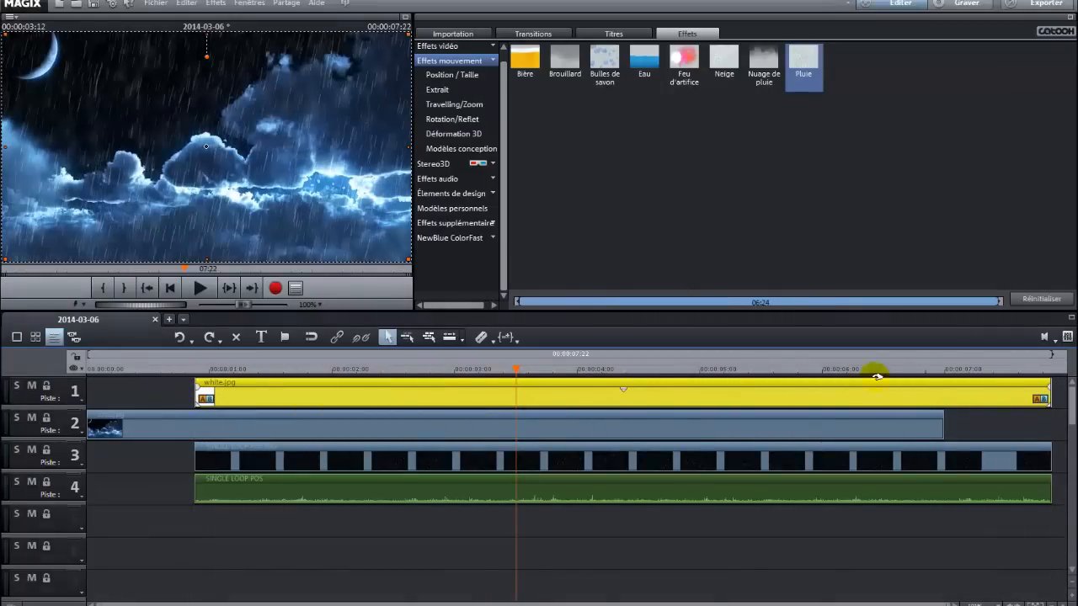
Trim the white clip, rain video and rain audio so they all end at about 00:00:02:05.
drag(517, 360, 358, 361)
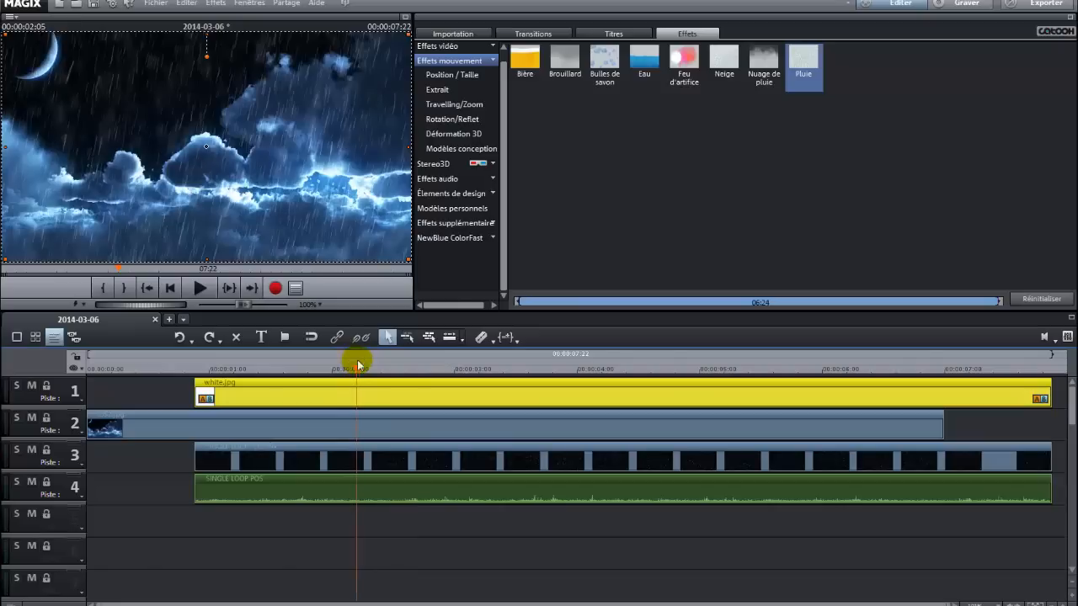
drag(1050, 396, 356, 412)
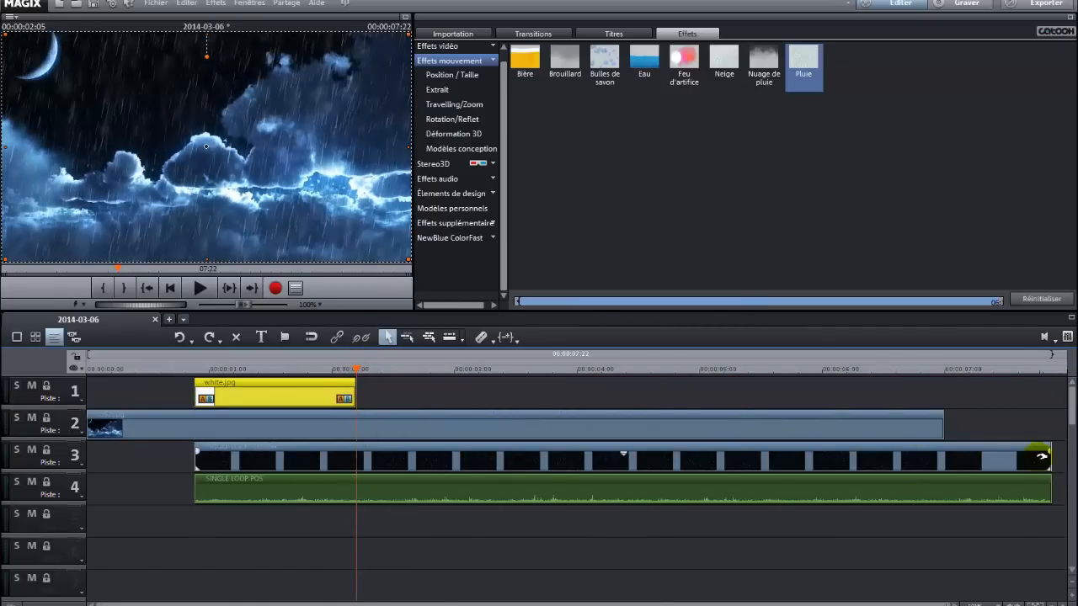
drag(1049, 454, 355, 469)
click(1048, 495)
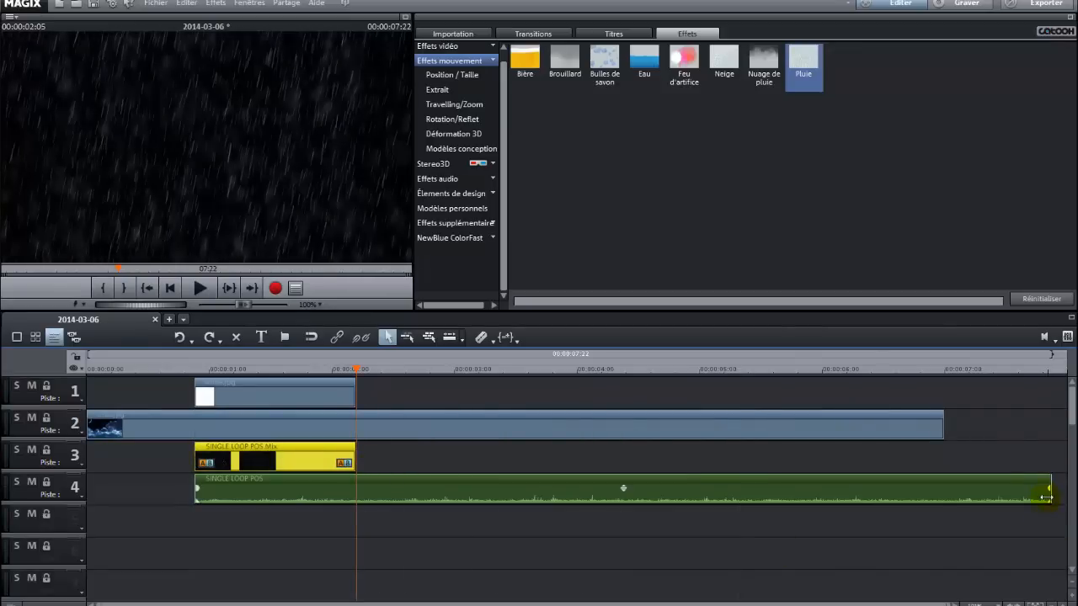
drag(1048, 495, 358, 494)
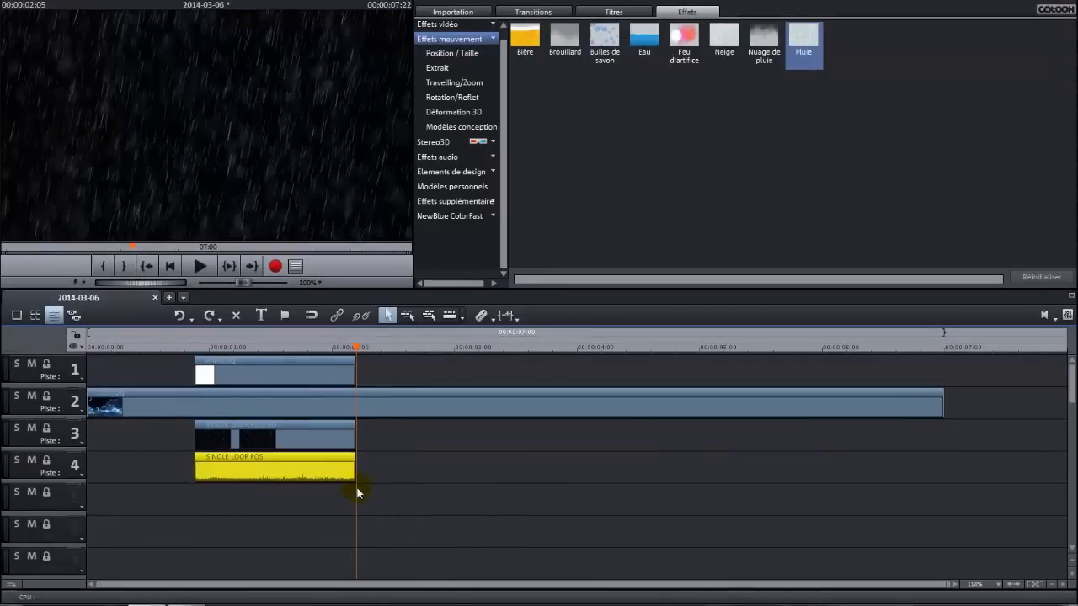
Trim the night-sky clip on track 2 to end at about 00:00:03:00, then preview playback from the rain's start.
click(941, 403)
drag(942, 404, 452, 413)
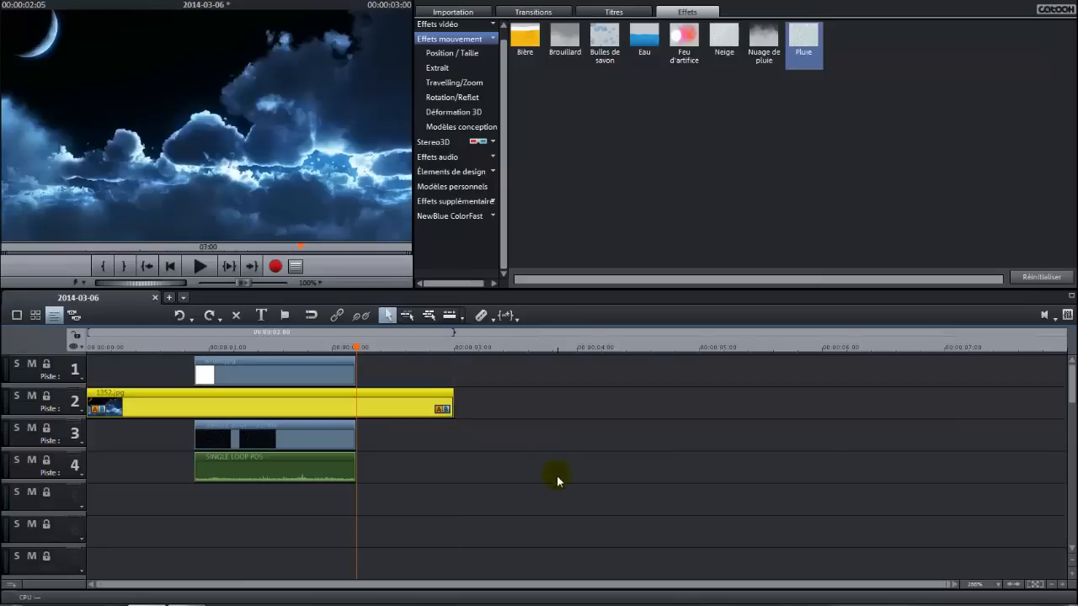
click(312, 375)
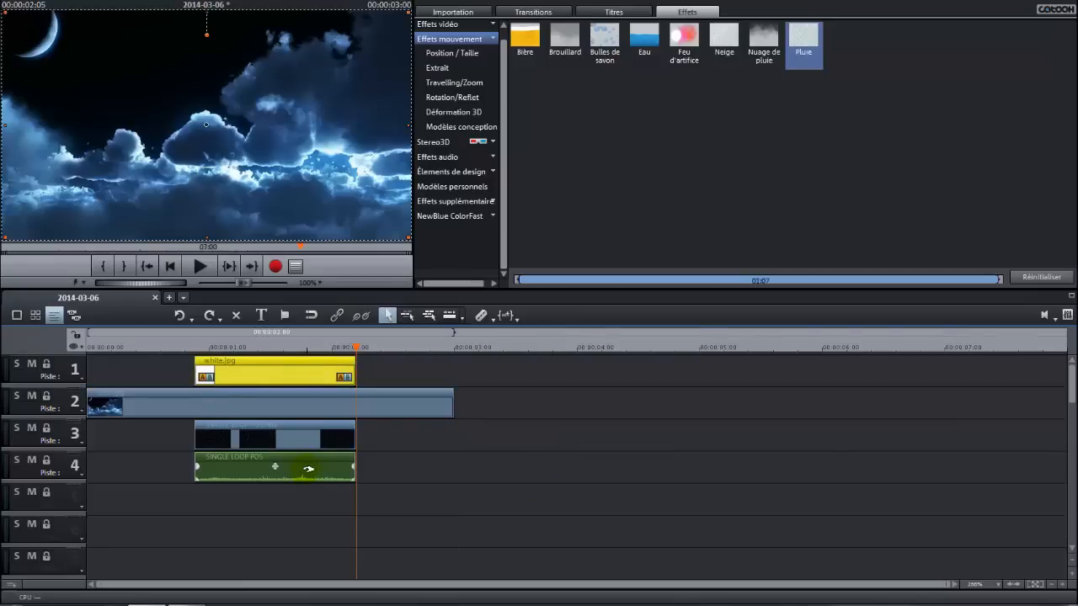
drag(360, 352, 200, 364)
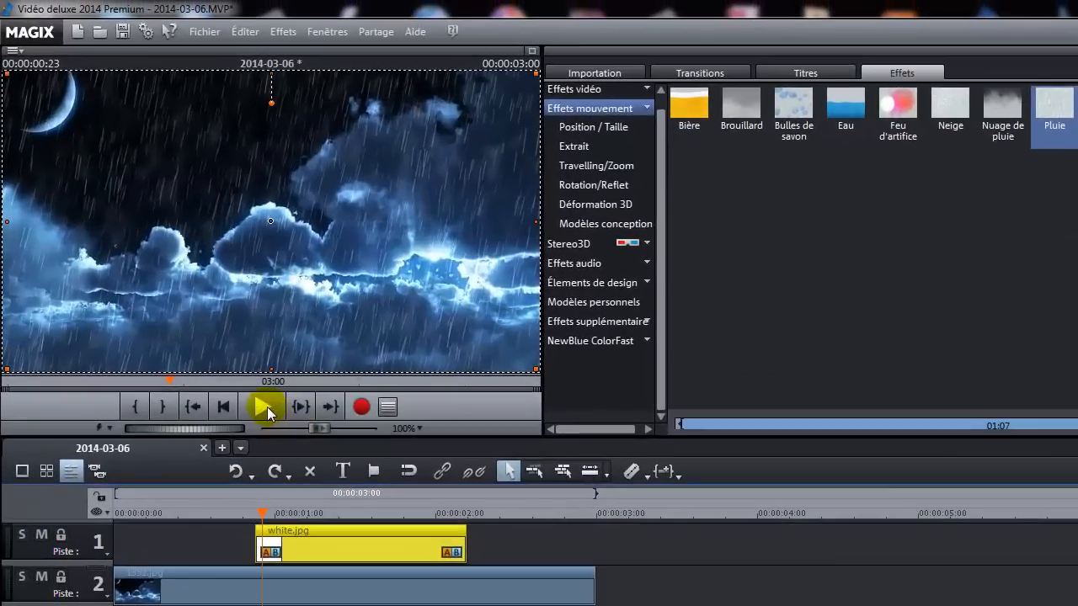
click(200, 266)
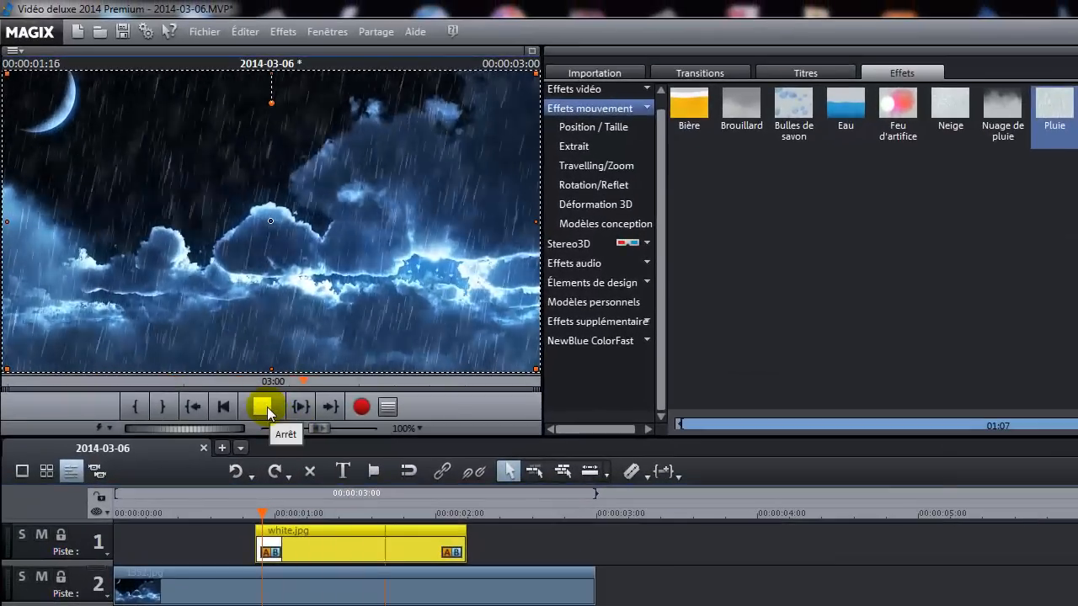
click(264, 407)
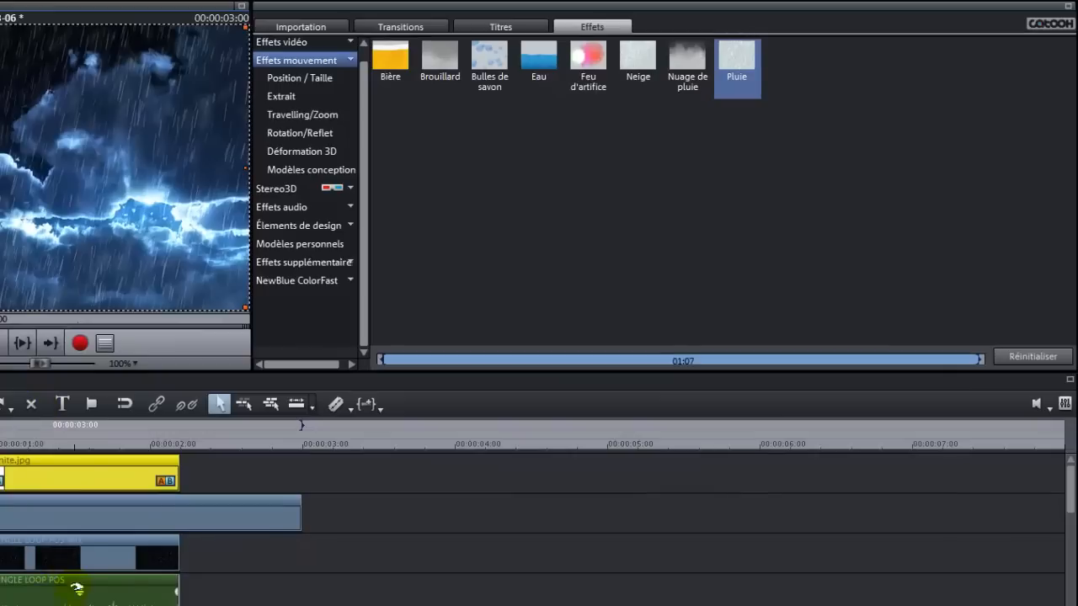
With Position / Taille, shrink the rain video to about 272 × 298 pixels at position 500, 422 beneath the central cloud.
click(75, 560)
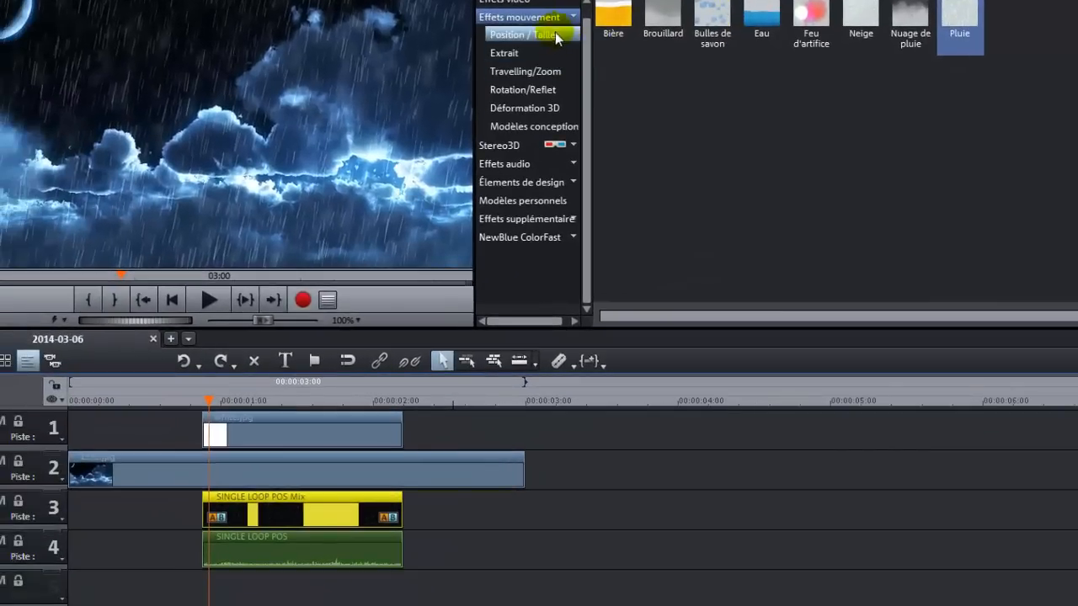
click(538, 37)
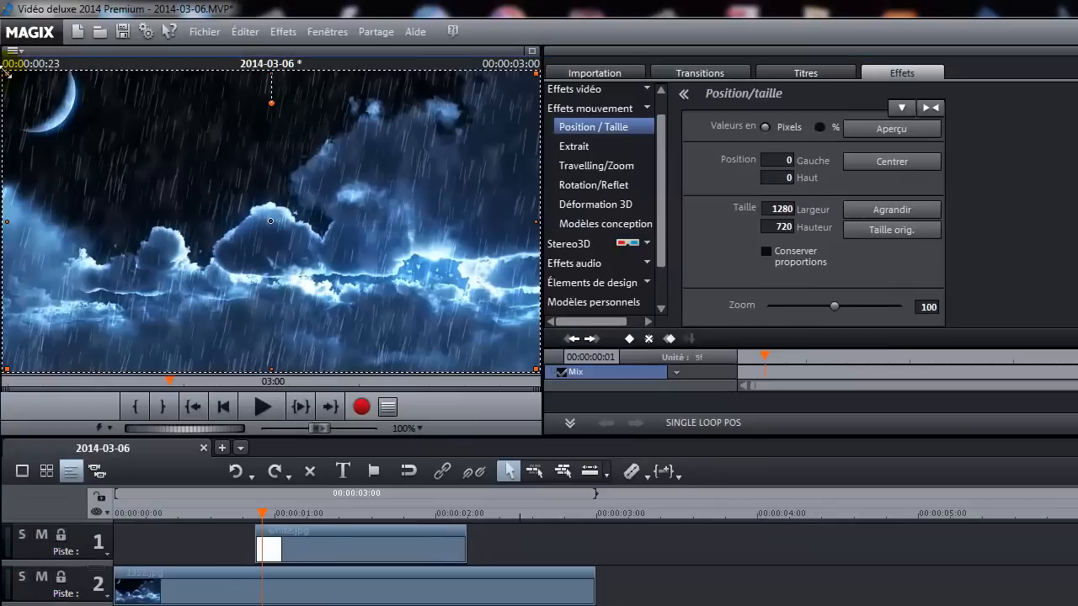
drag(7, 74, 179, 225)
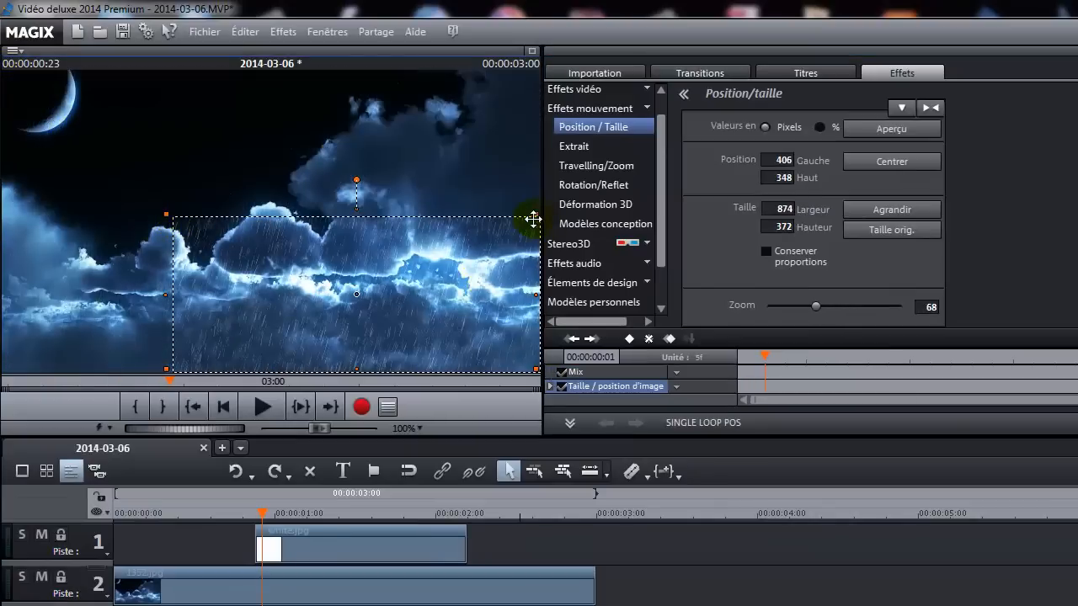
drag(536, 216, 341, 241)
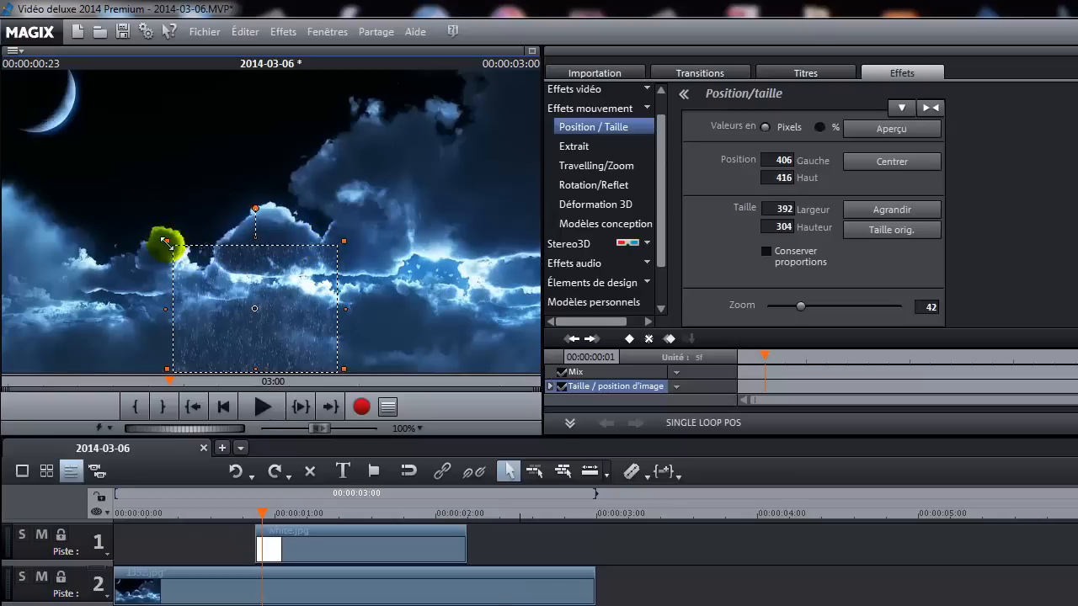
drag(167, 241, 208, 241)
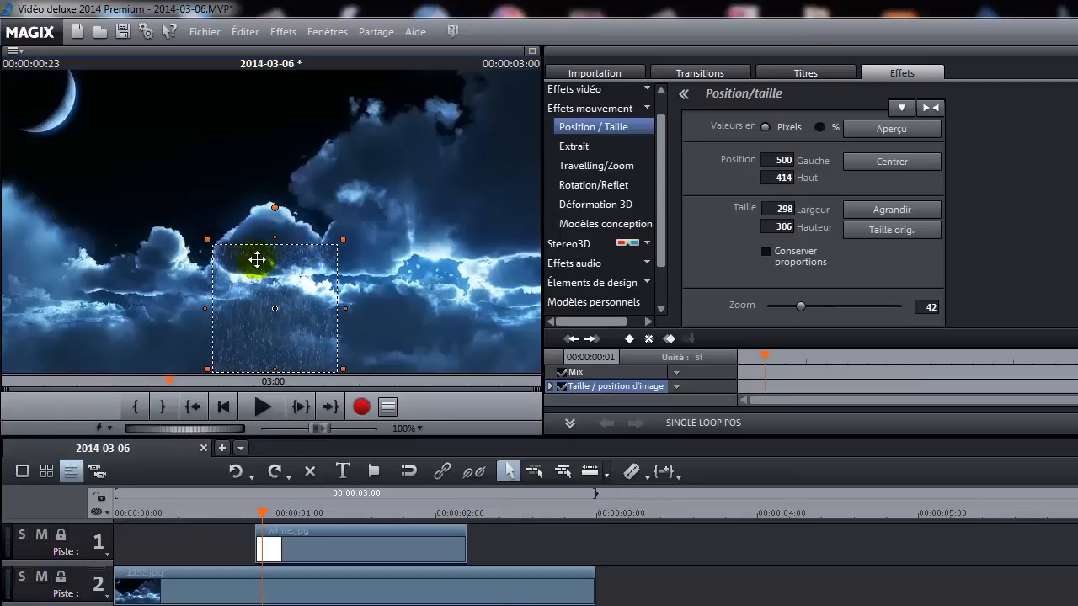
drag(340, 239, 325, 241)
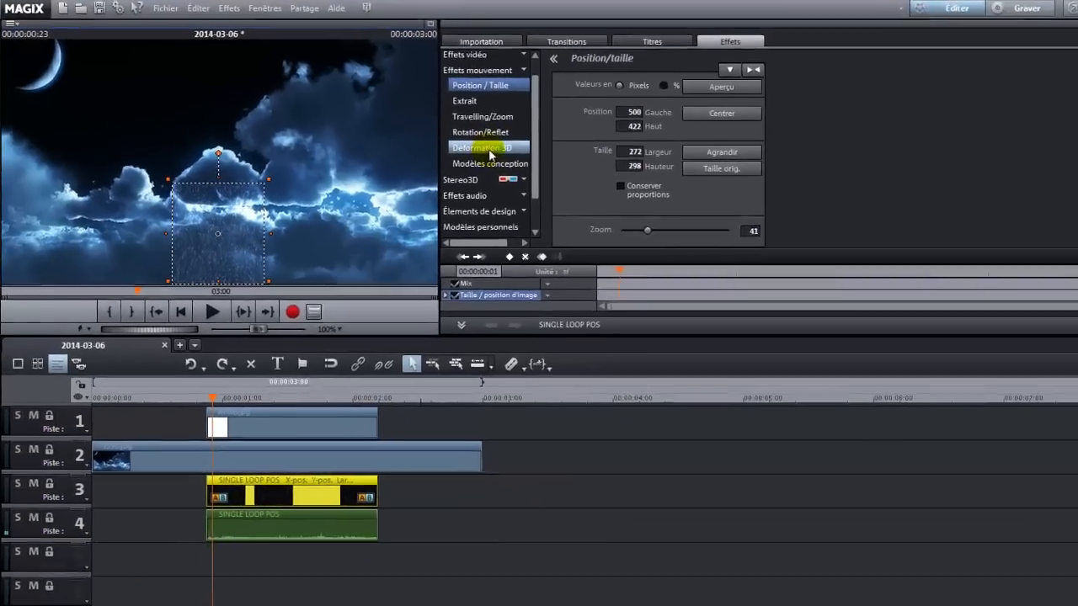
Apply Déformation 3D to the rain video and pull its two top corners inward and down onto the cloud.
click(552, 184)
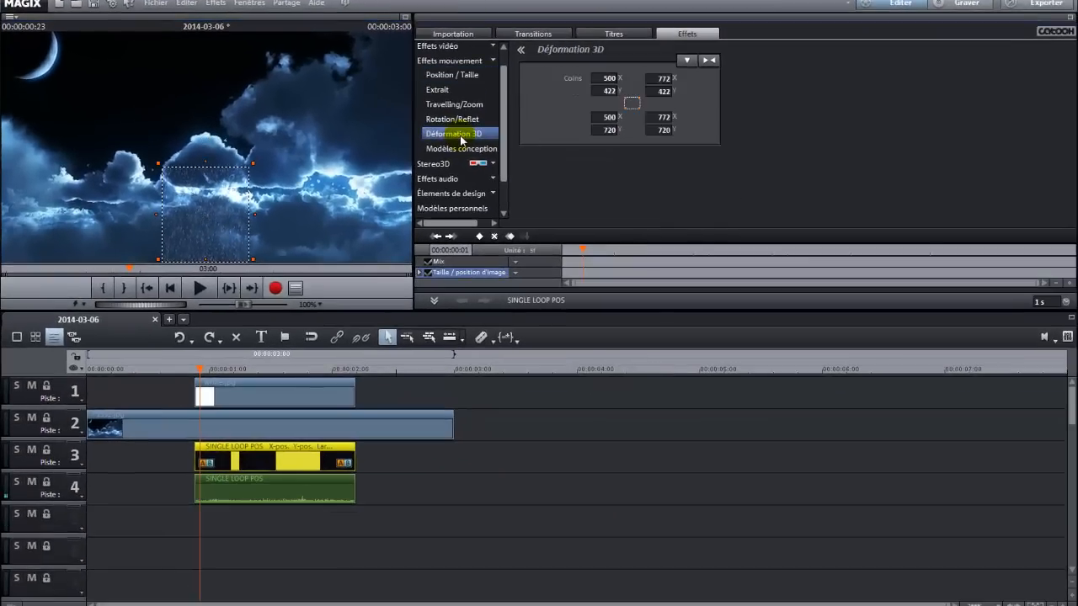
click(160, 170)
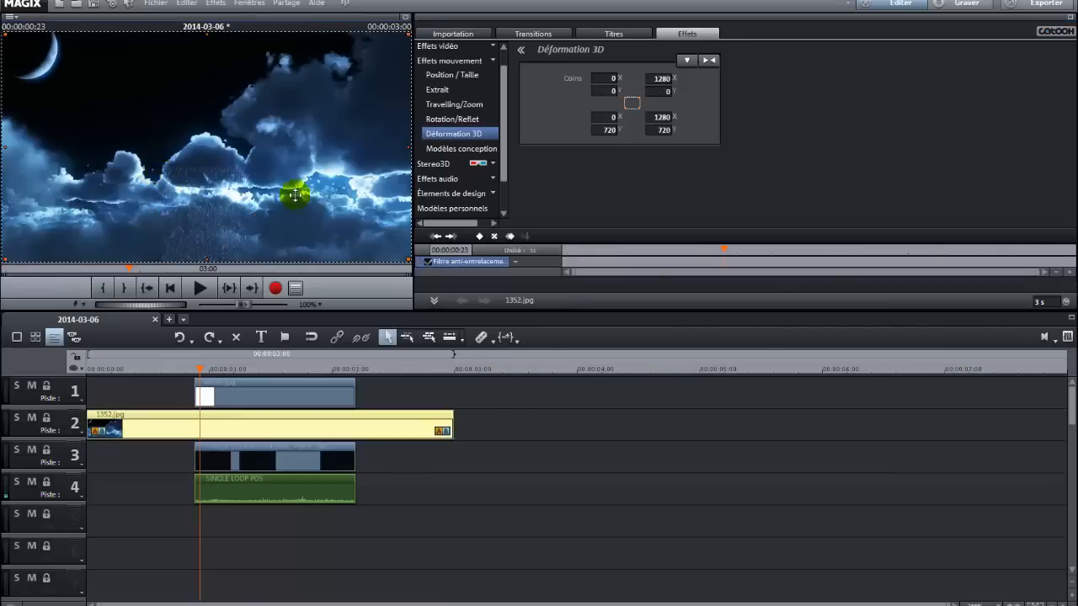
click(224, 455)
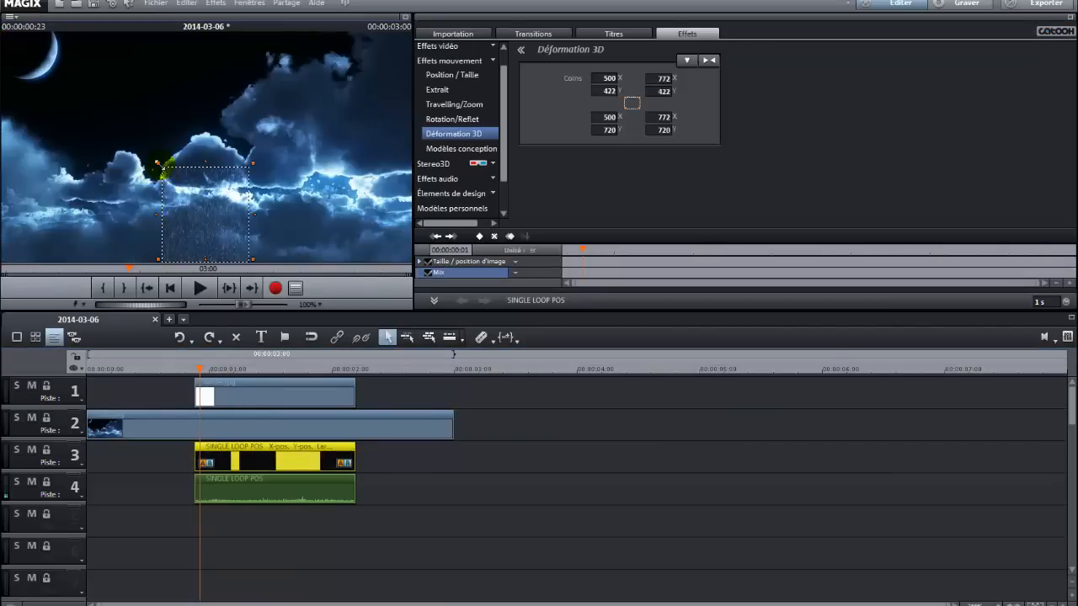
drag(161, 169, 170, 183)
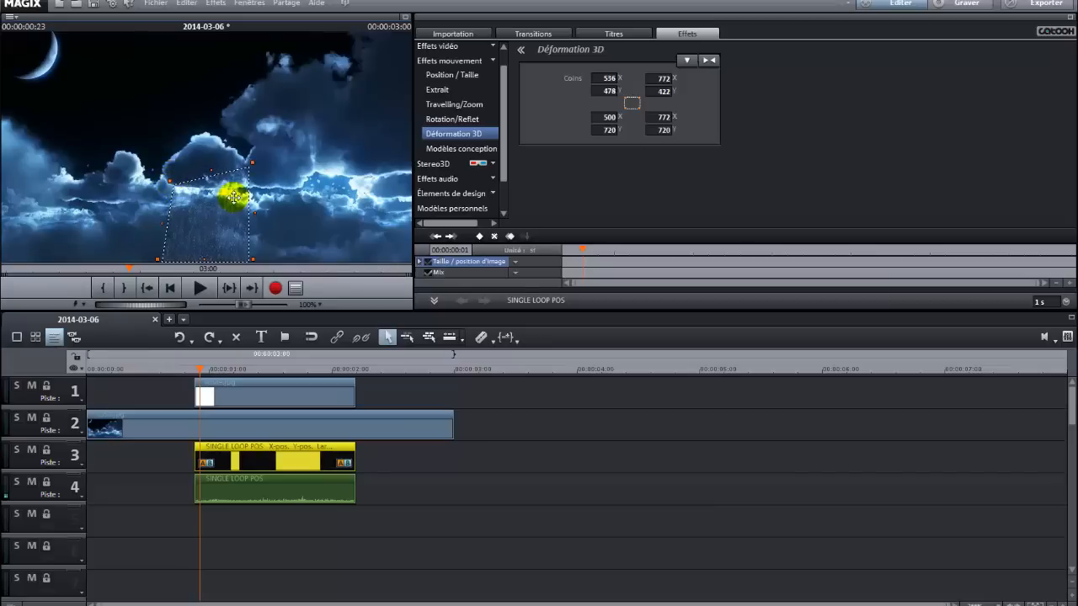
drag(250, 164, 242, 181)
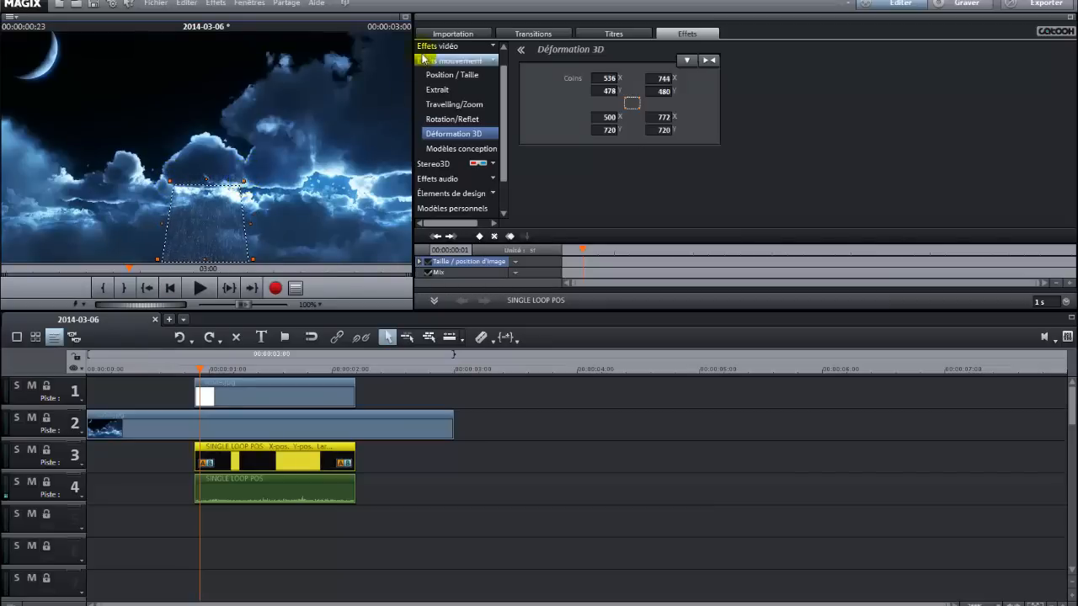
In an enlarged preview, adjust the rain's corners into a trapezoid with corners near 548,477 / 726,480 / 556,718 / 714,728.
click(406, 19)
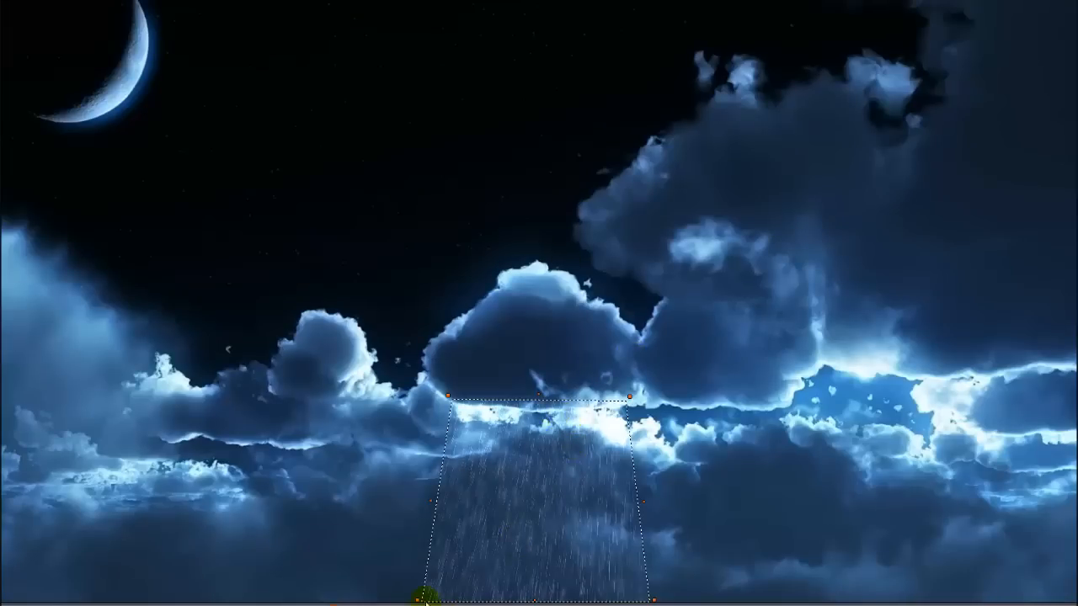
drag(416, 600, 451, 599)
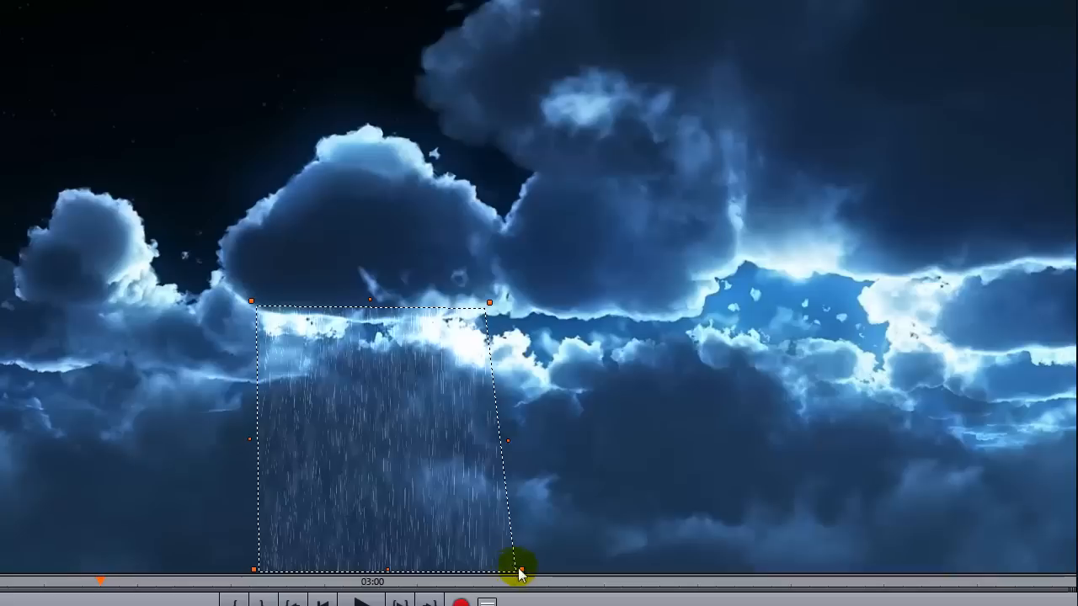
drag(519, 569, 455, 572)
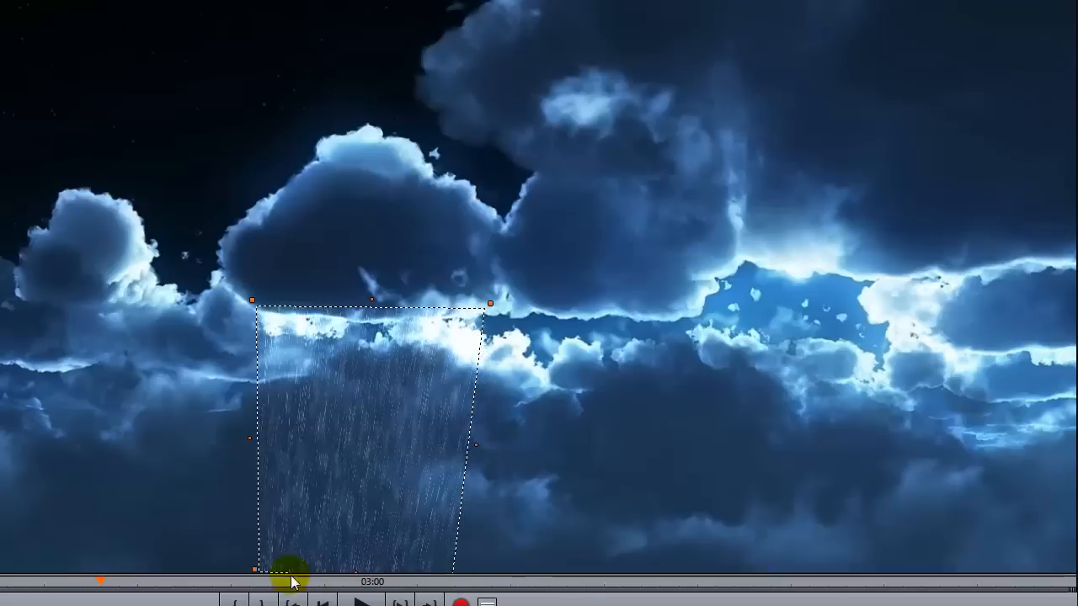
drag(250, 564, 280, 579)
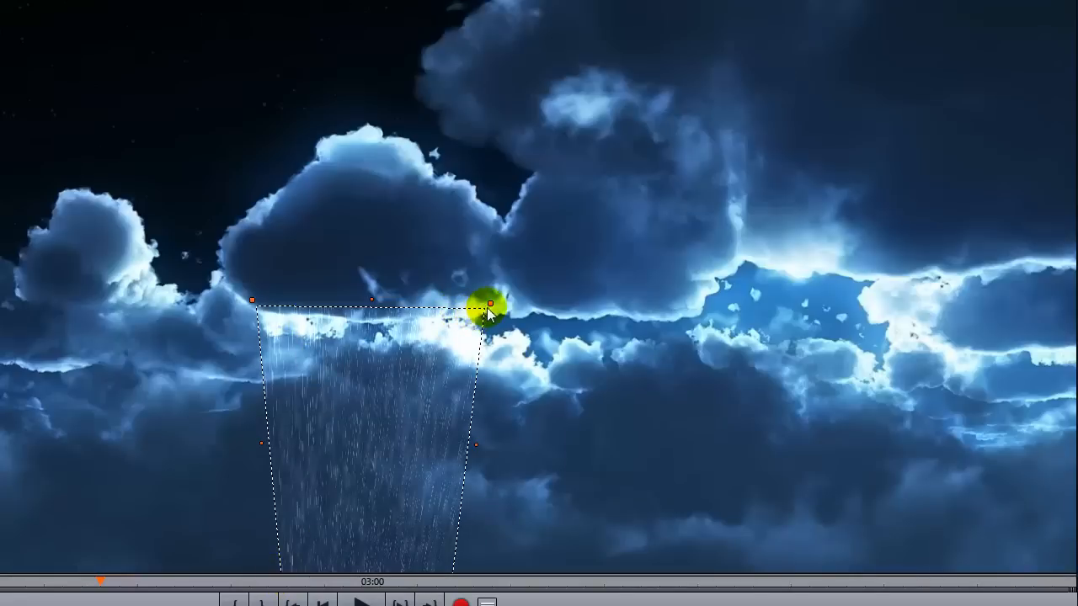
drag(482, 306, 467, 303)
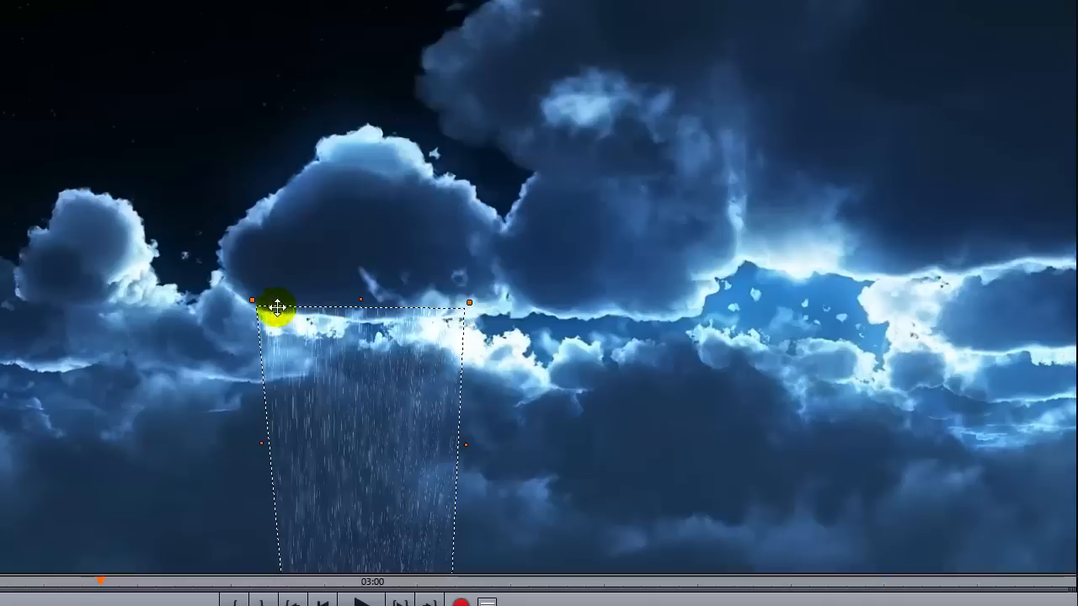
drag(249, 299, 268, 309)
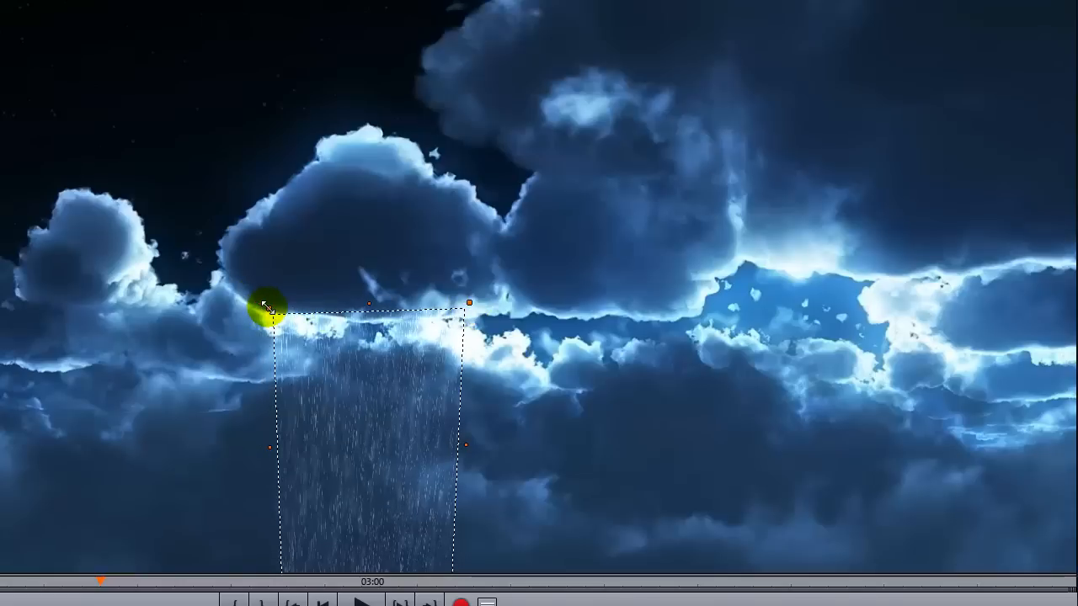
mouse_move(268, 450)
mouse_down()
mouse_move(248, 450)
mouse_move(265, 440)
mouse_up()
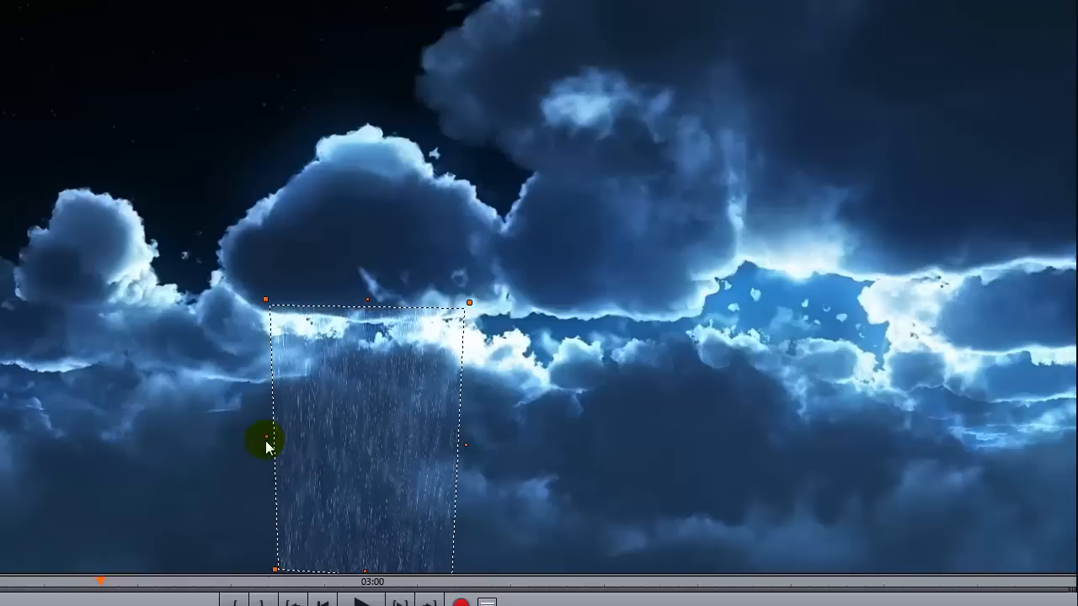
click(265, 437)
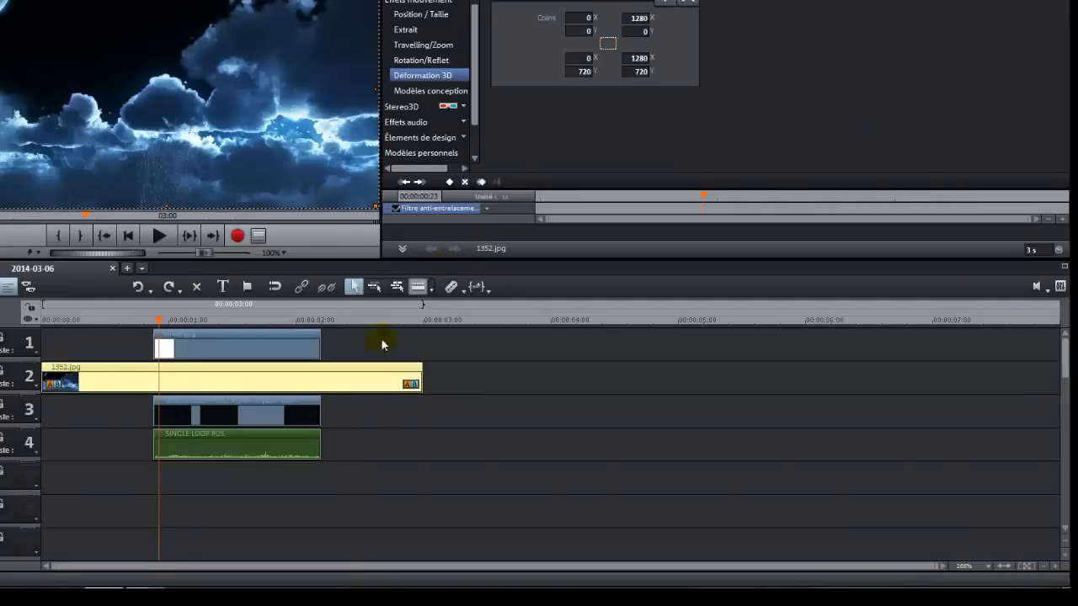
Move the rain audio down to track 6 and the rain video down to track 5.
click(276, 419)
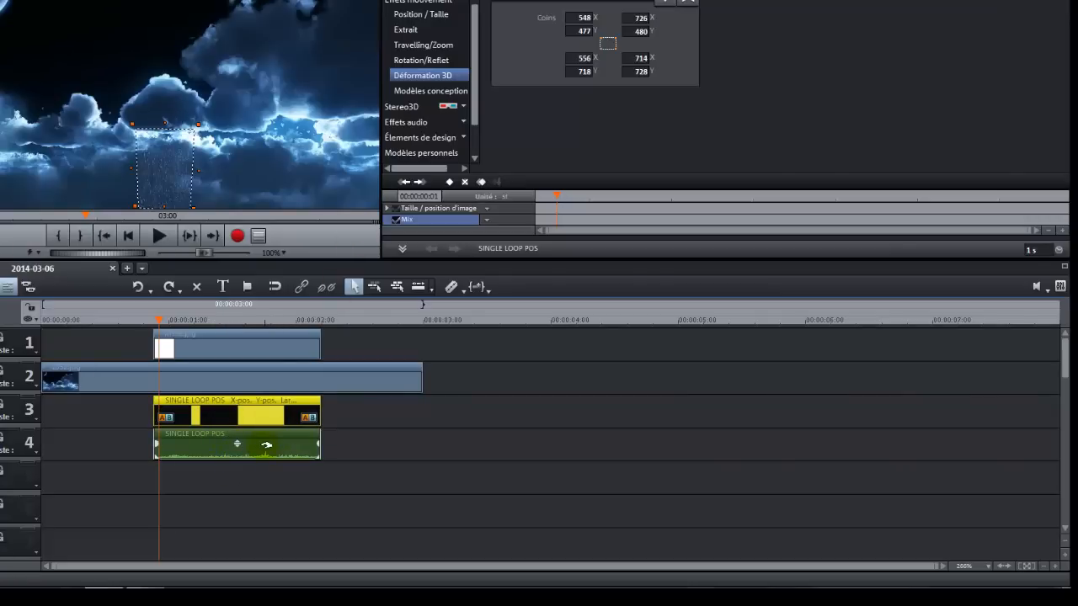
drag(267, 444, 262, 494)
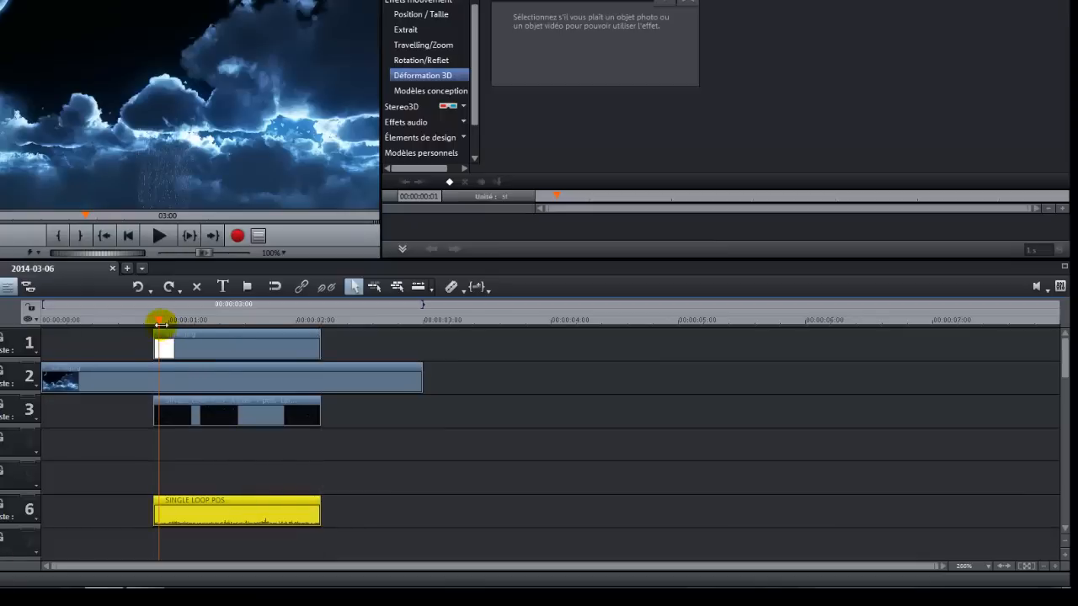
drag(158, 321, 153, 321)
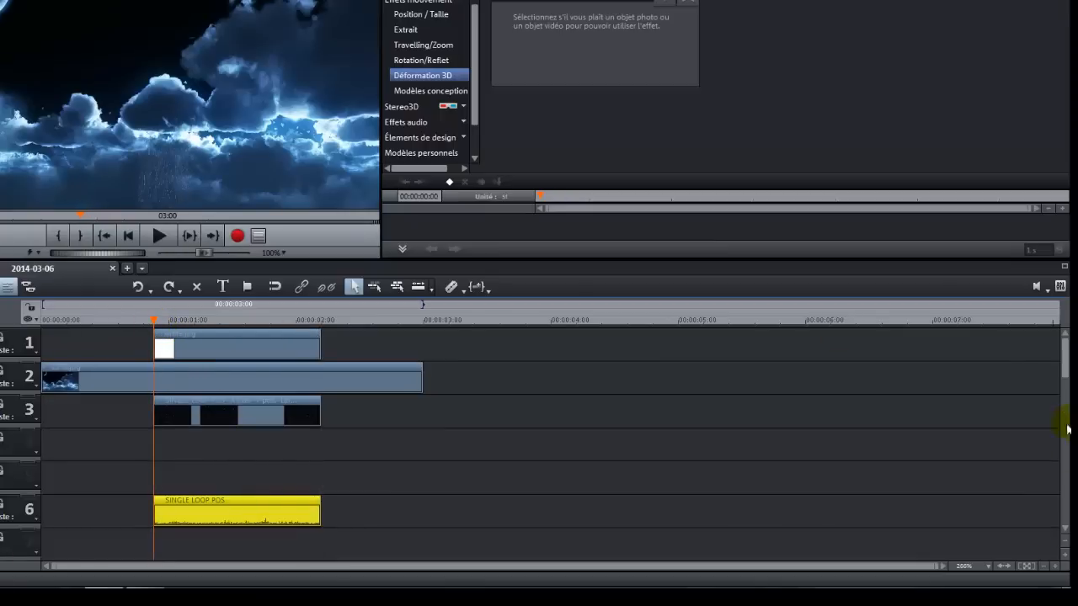
click(1058, 567)
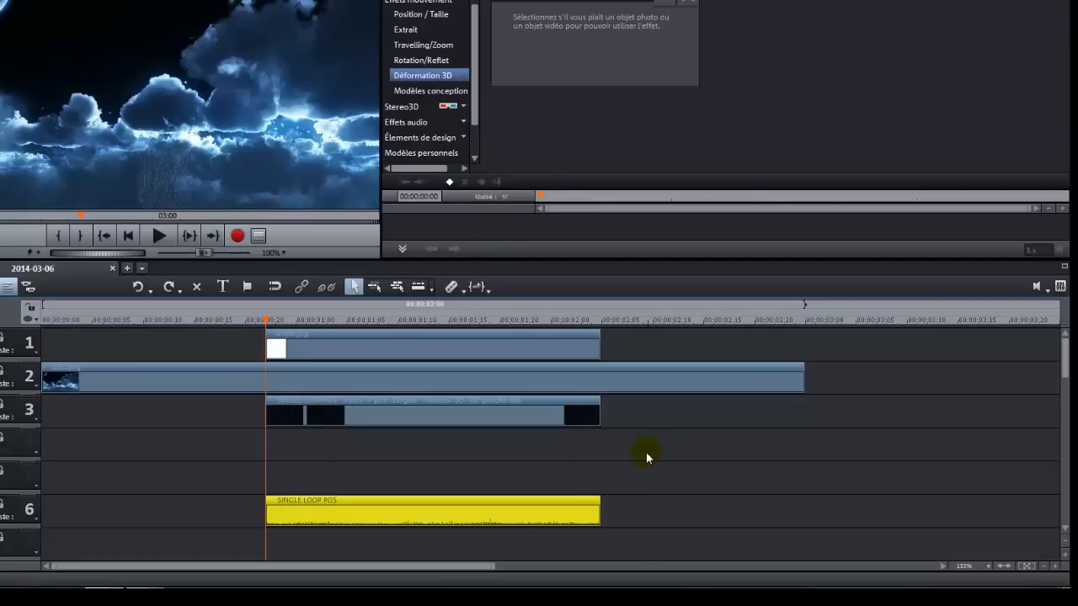
drag(474, 416, 472, 464)
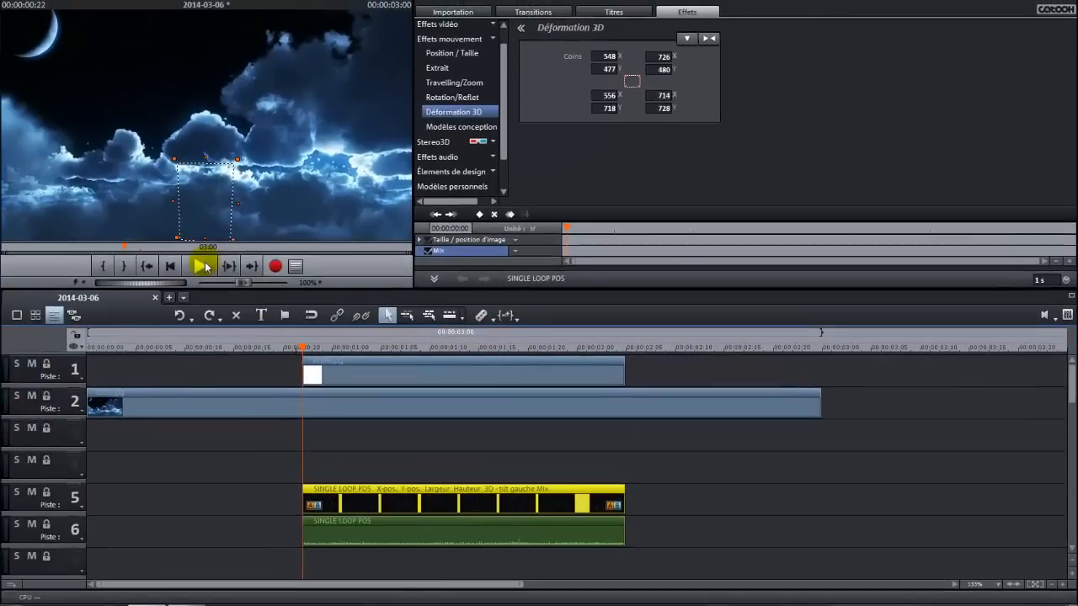
Load the Matte_48_00001.png effect mask from the HD masks folder and place it on track 3 at the playhead.
click(202, 266)
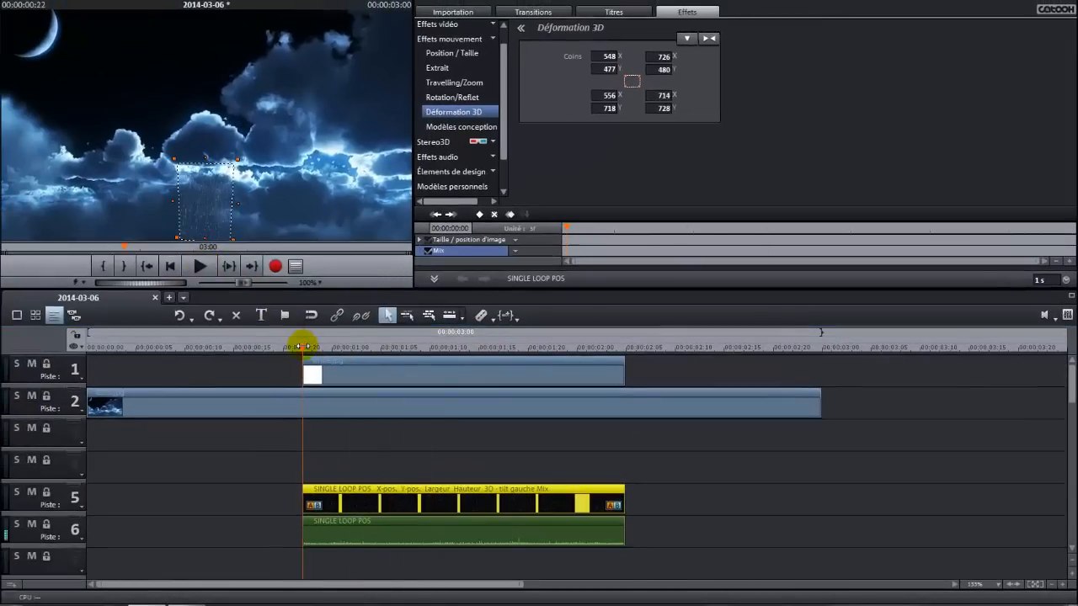
drag(300, 346, 311, 346)
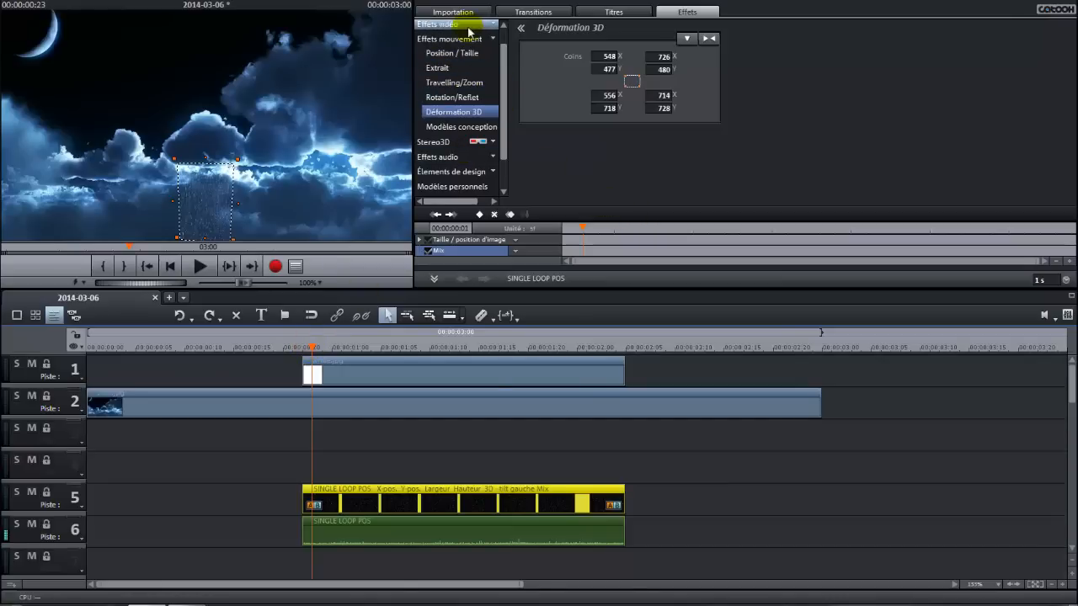
click(442, 24)
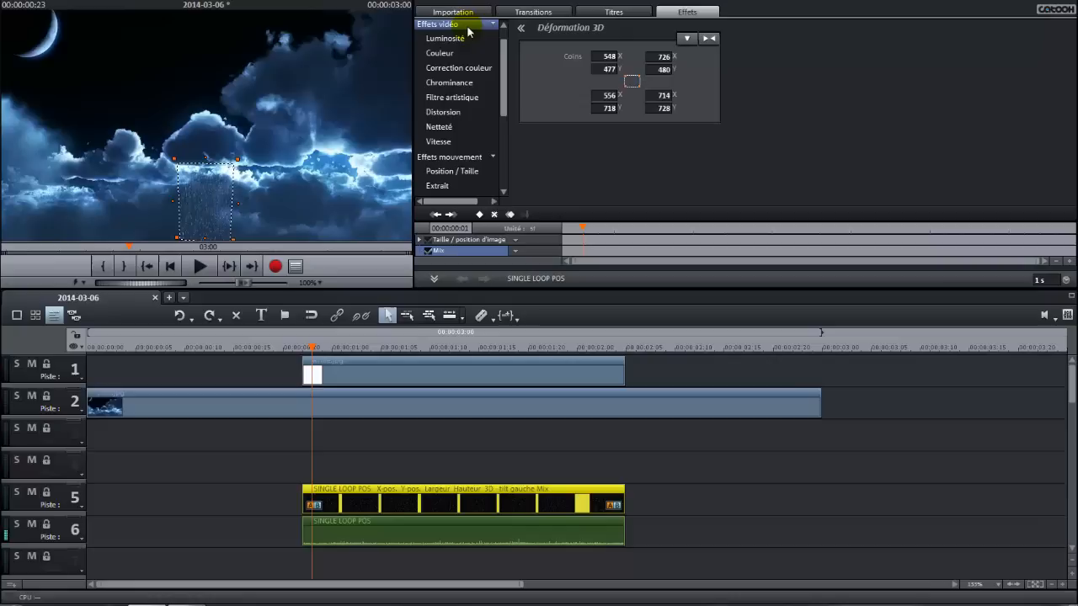
click(470, 88)
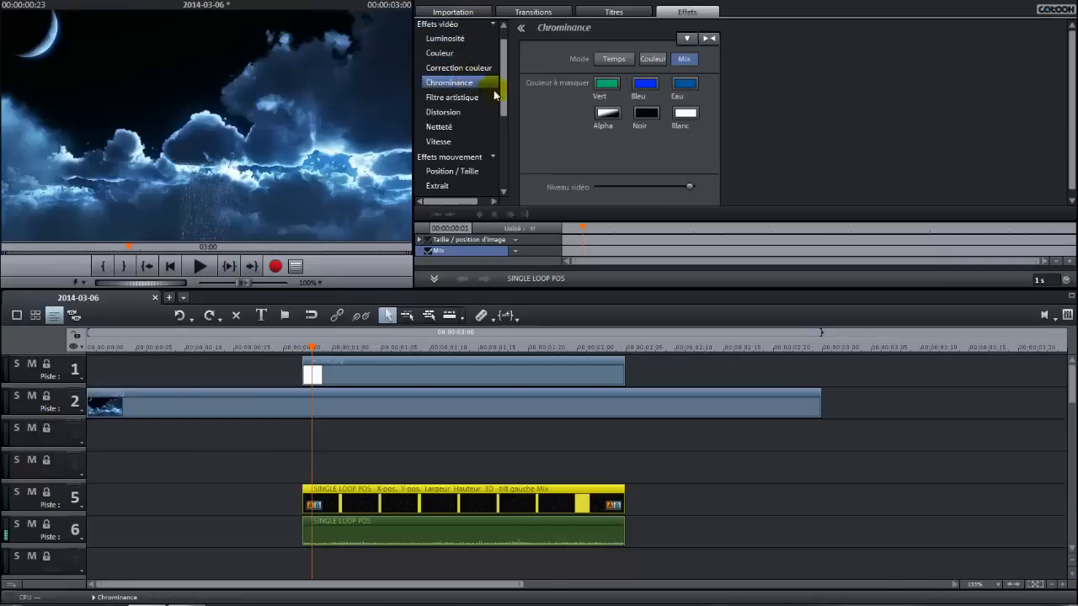
click(688, 39)
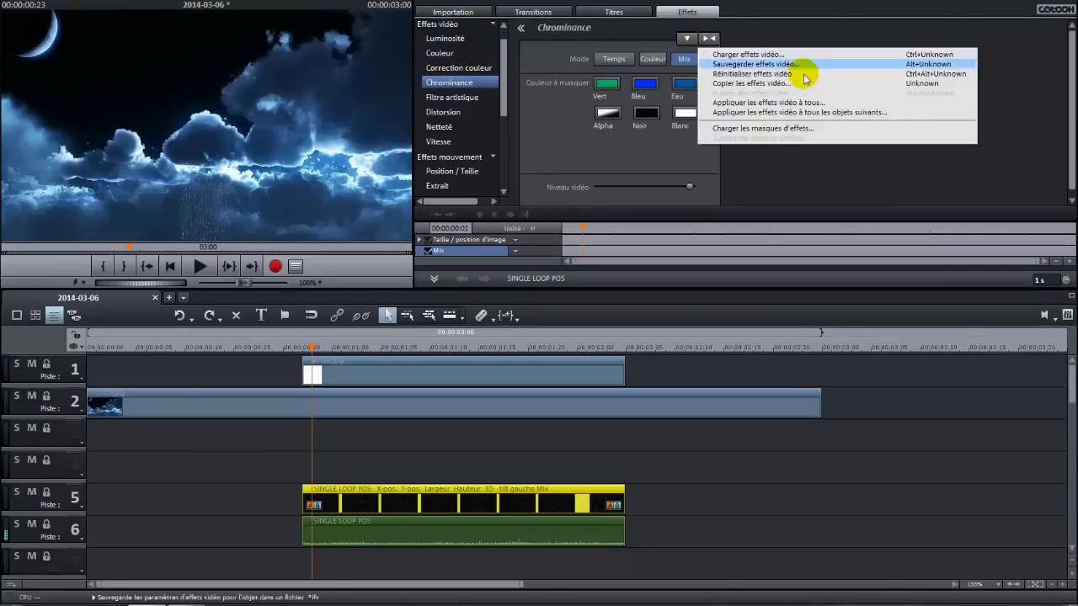
click(797, 130)
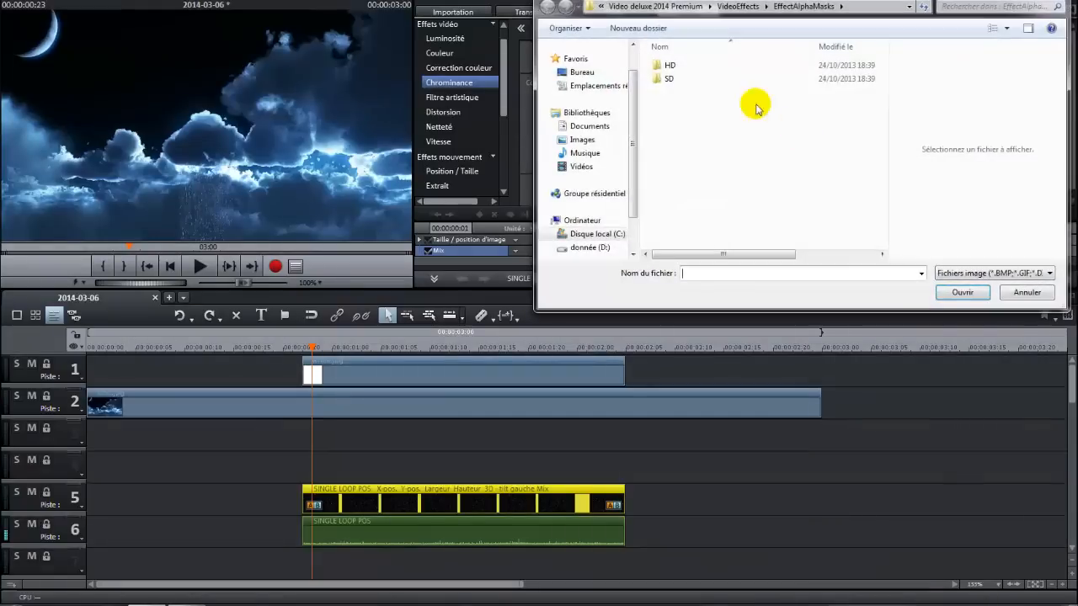
double_click(663, 66)
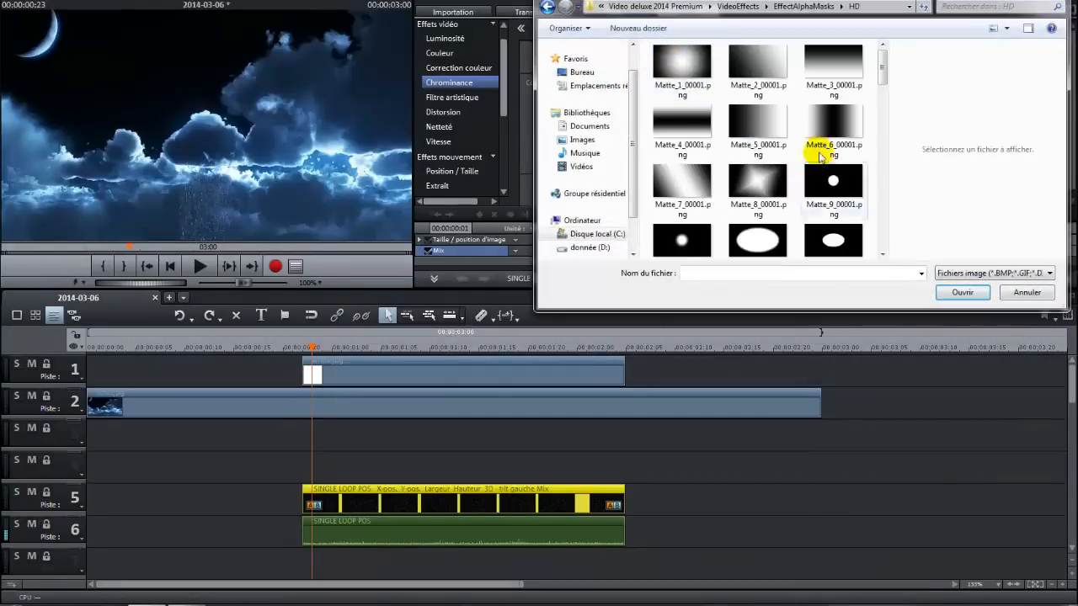
drag(884, 74, 885, 211)
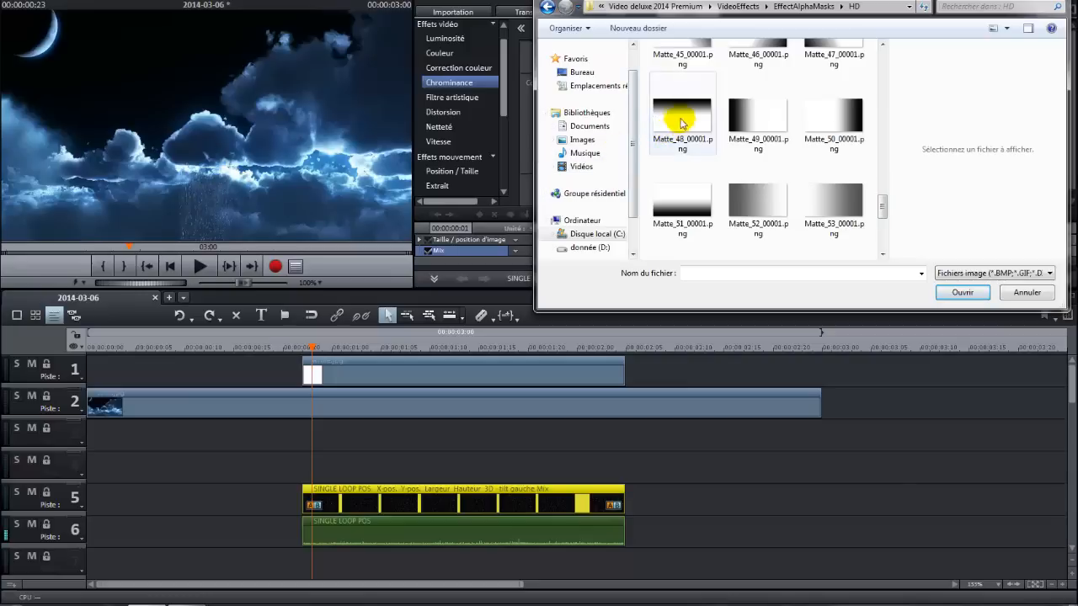
drag(680, 110, 378, 432)
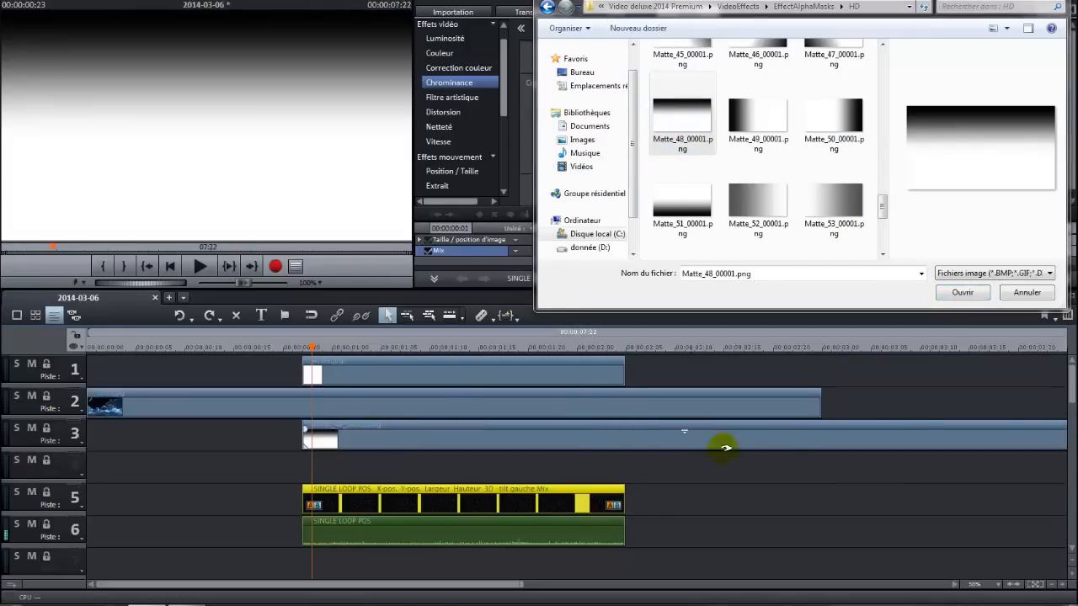
Shorten the mask clip on track 3 so it ends with the rain clip.
click(1053, 588)
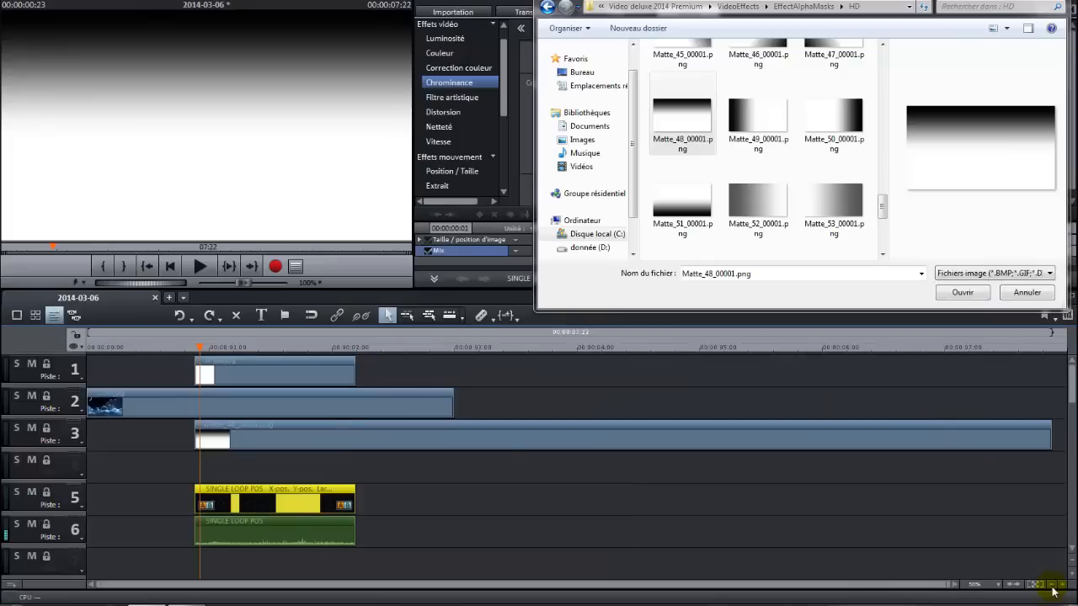
drag(1048, 438, 355, 444)
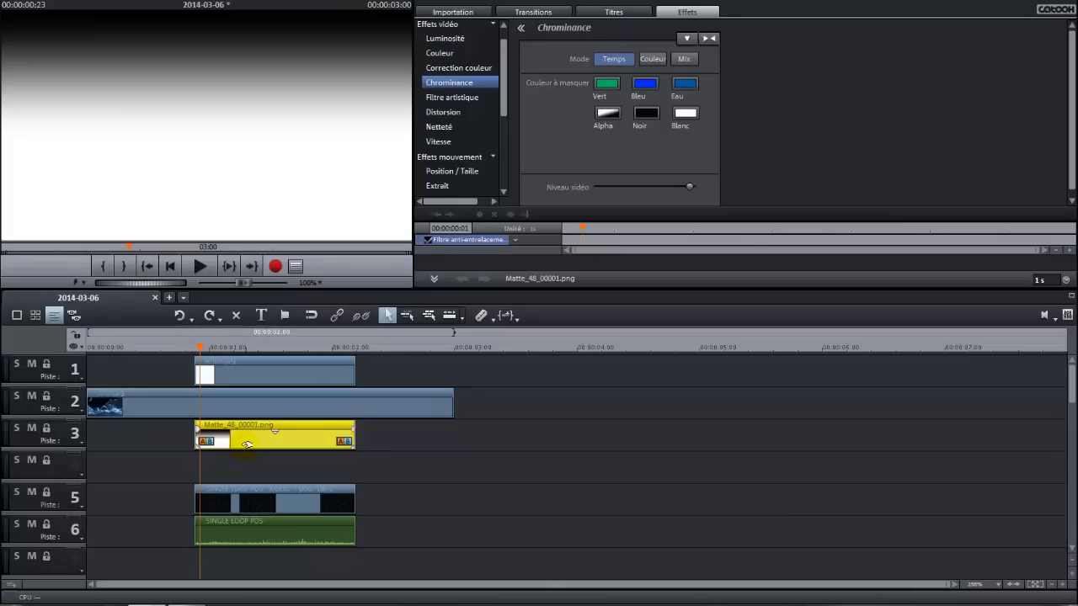
Try applying Alpha chrominance masking to the mask clip, then undo it.
click(608, 114)
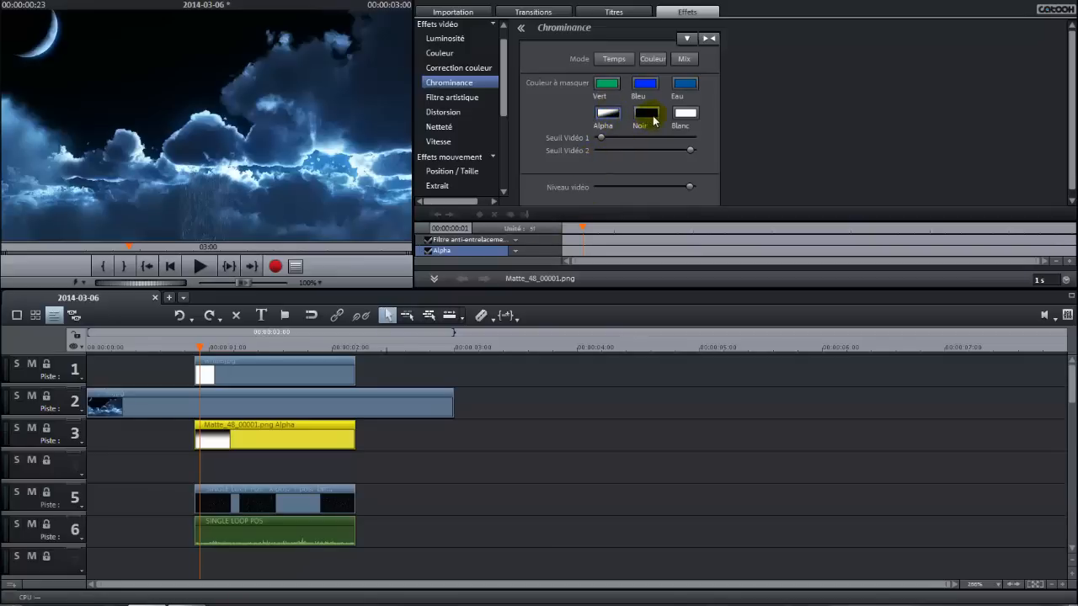
key(ctrl+z)
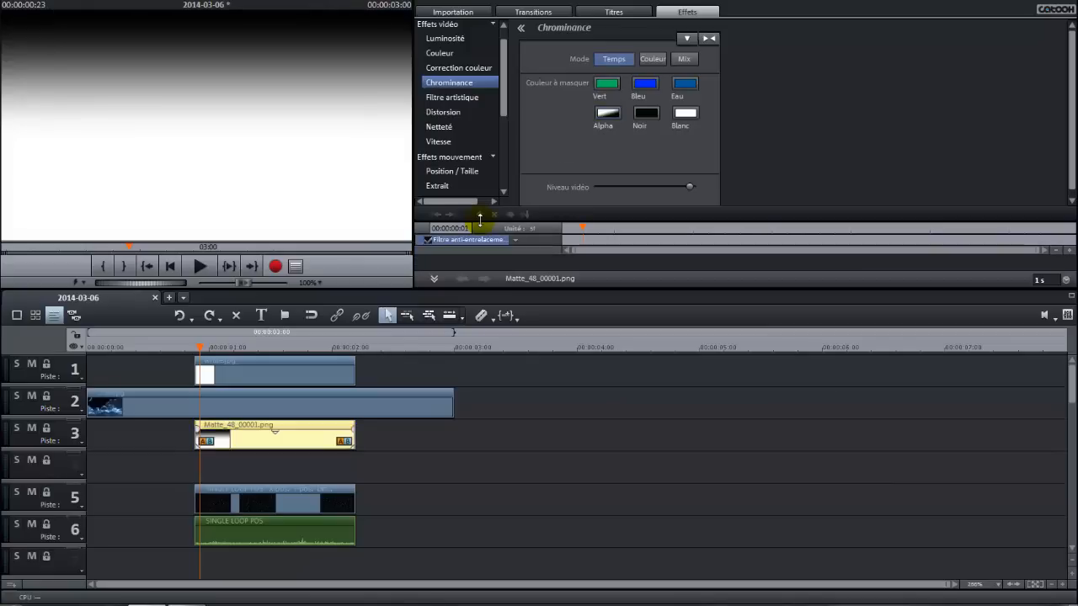
With Position / Taille, shrink the mask to about 201 × 48 pixels at position 537, 469 along the cloud's base.
click(307, 436)
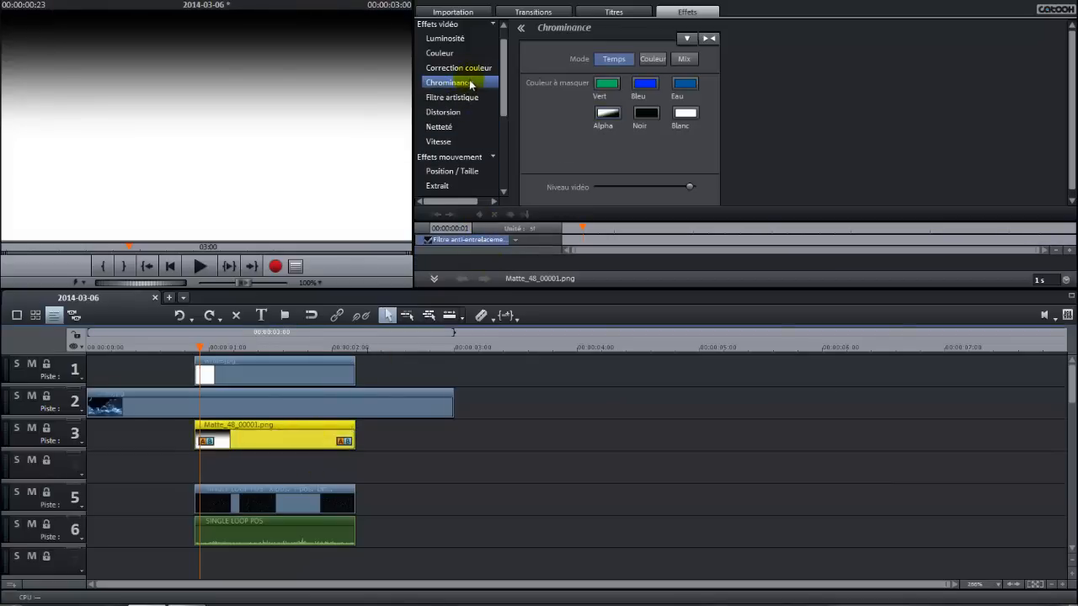
scroll(485, 105, down, 3)
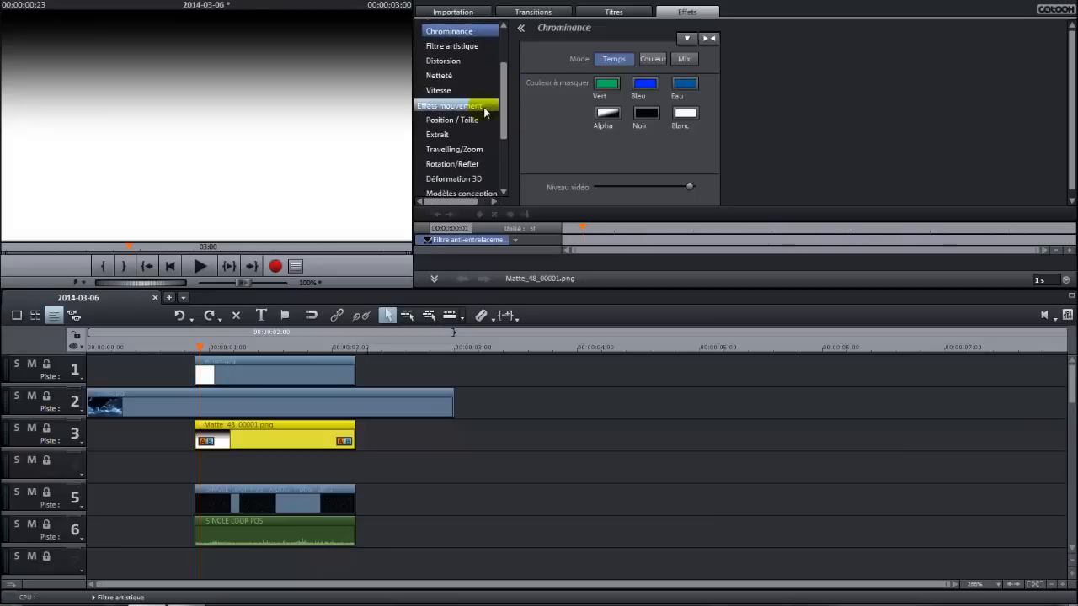
click(472, 124)
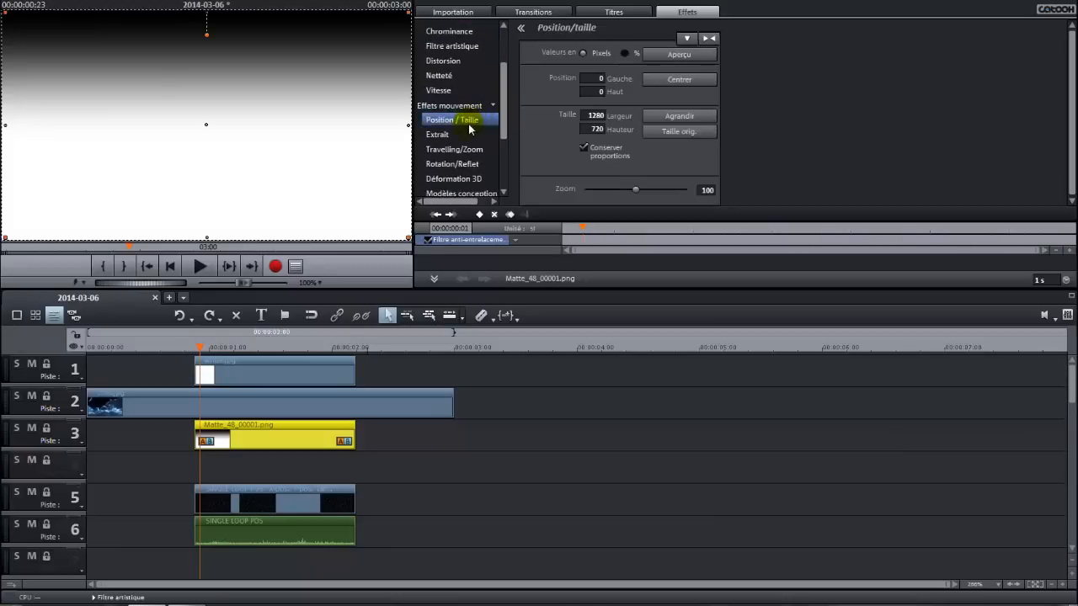
drag(208, 242, 211, 84)
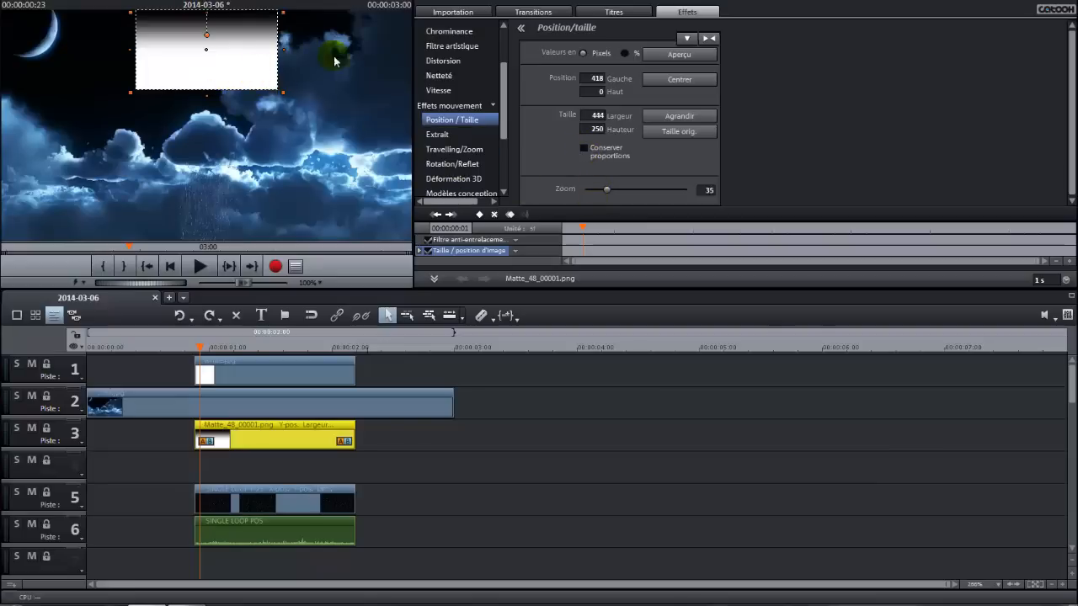
click(406, 3)
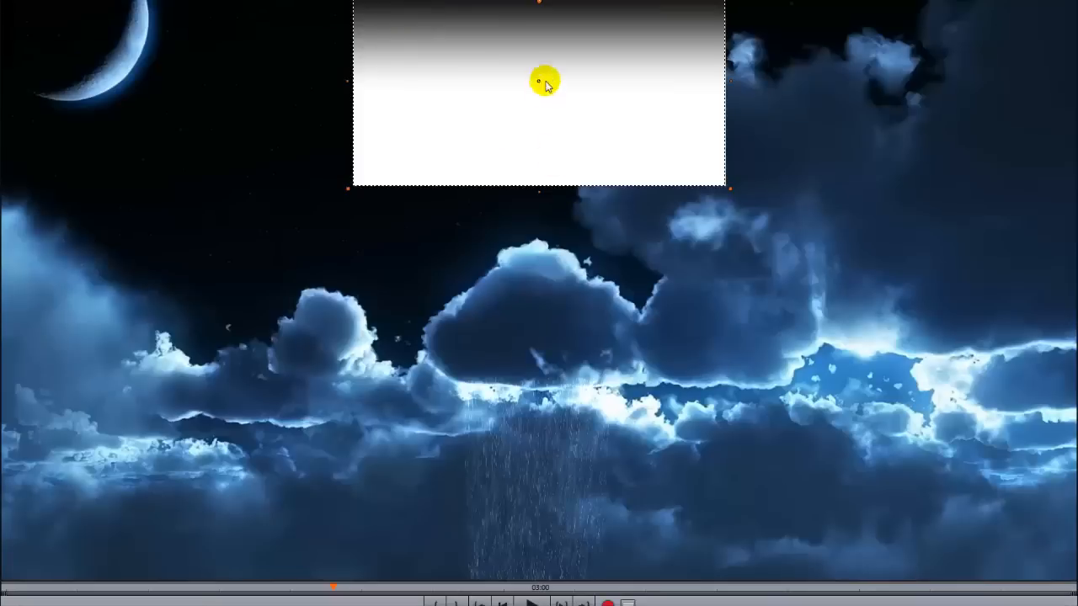
drag(542, 82, 563, 309)
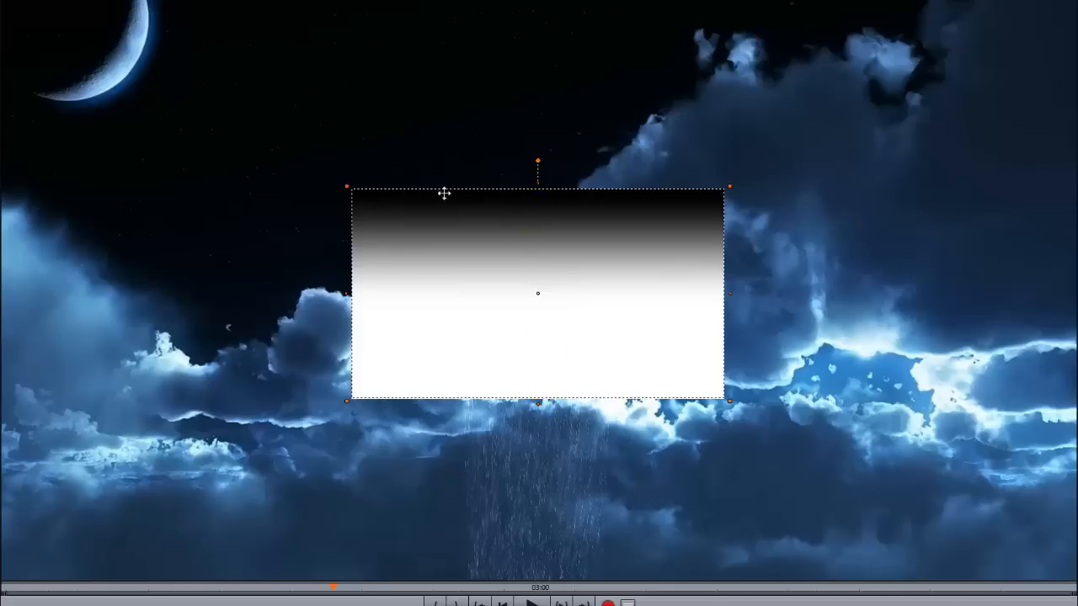
drag(345, 184, 558, 351)
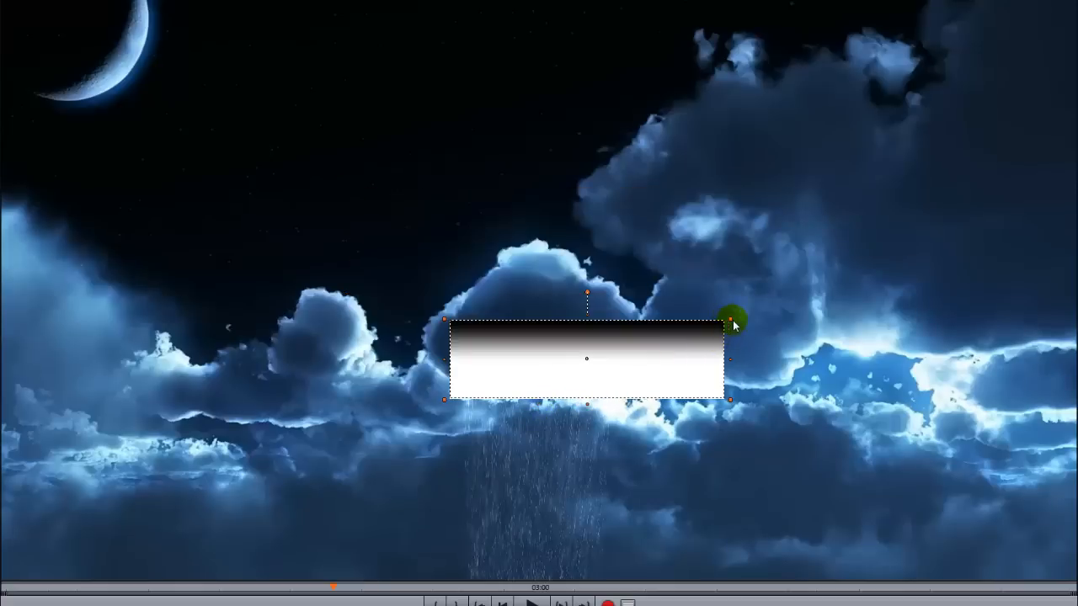
drag(731, 318, 594, 380)
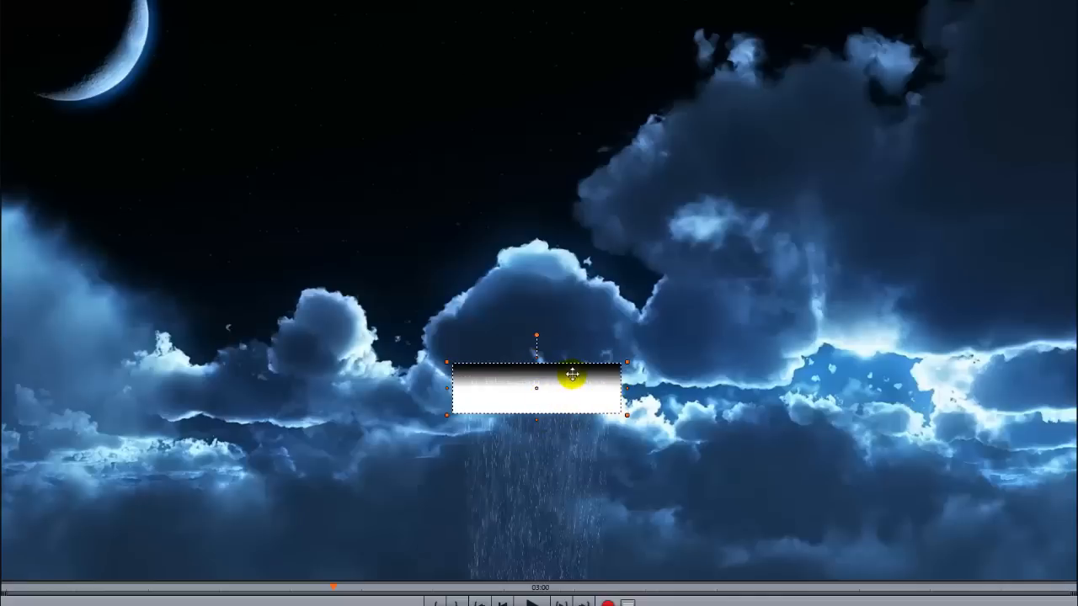
mouse_move(582, 378)
mouse_down()
mouse_move(578, 389)
mouse_move(571, 382)
mouse_up()
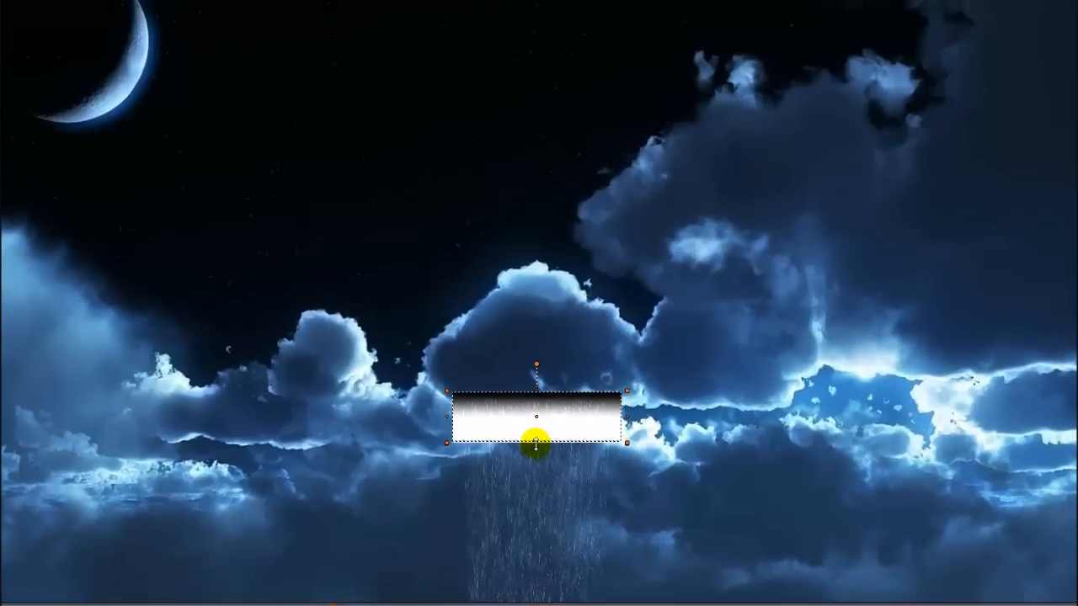
mouse_move(536, 430)
mouse_down()
mouse_move(535, 420)
mouse_move(535, 433)
mouse_up()
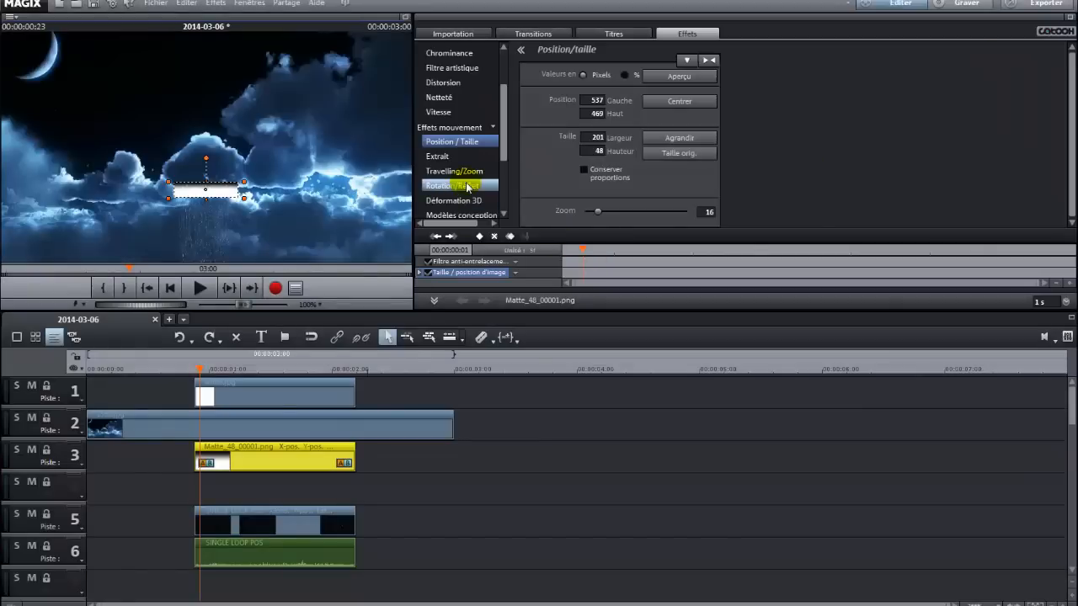
With Déformation 3D, shape the mask into a trapezoid with corners near 543,472 / 731,472 / 551,508 / 722,513.
click(462, 202)
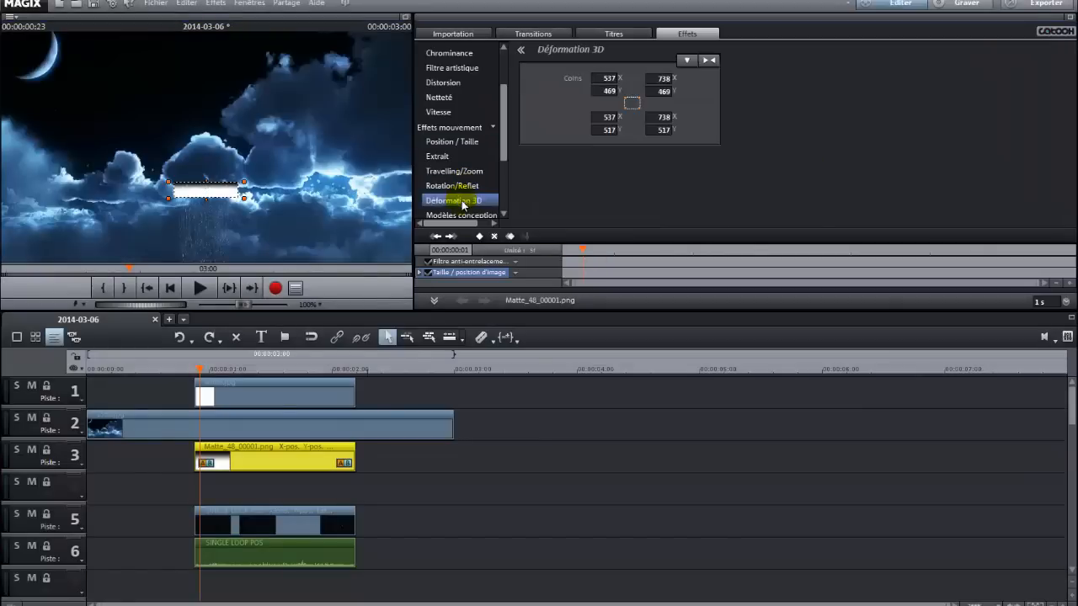
click(406, 21)
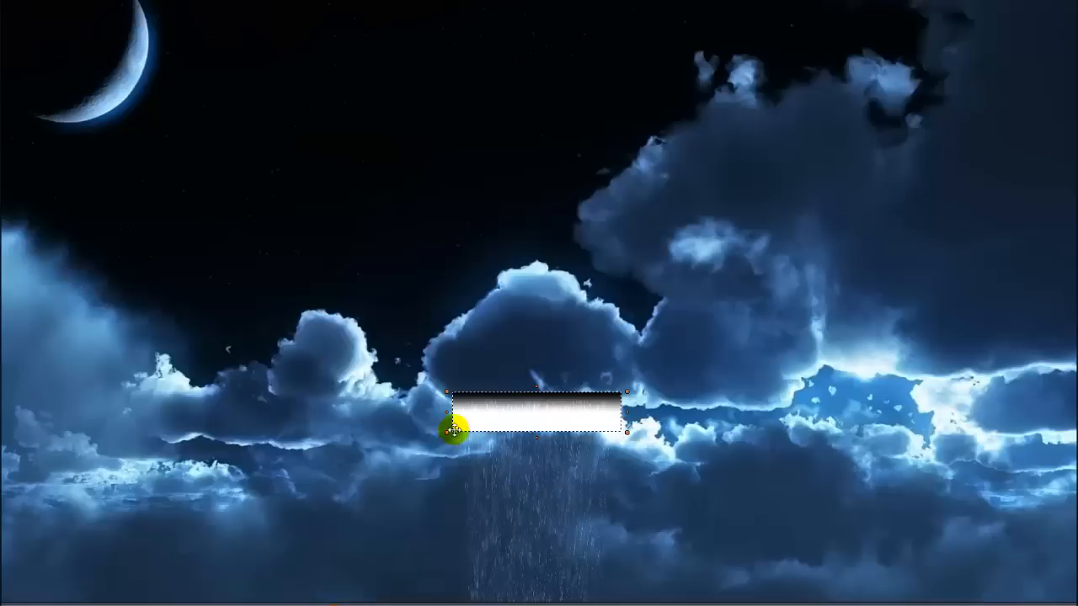
drag(446, 432, 455, 430)
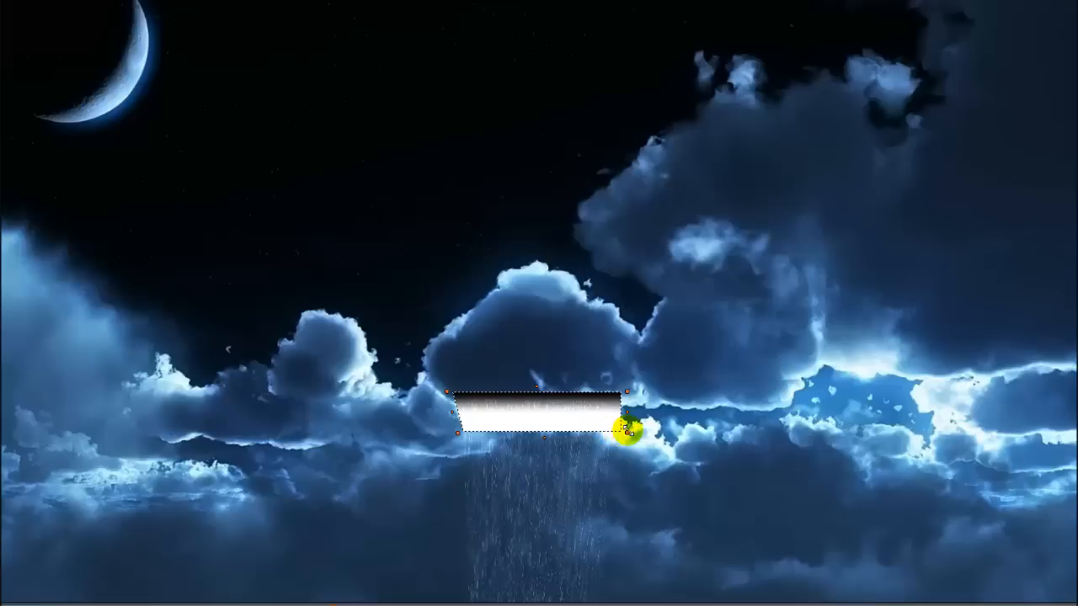
drag(627, 432, 617, 437)
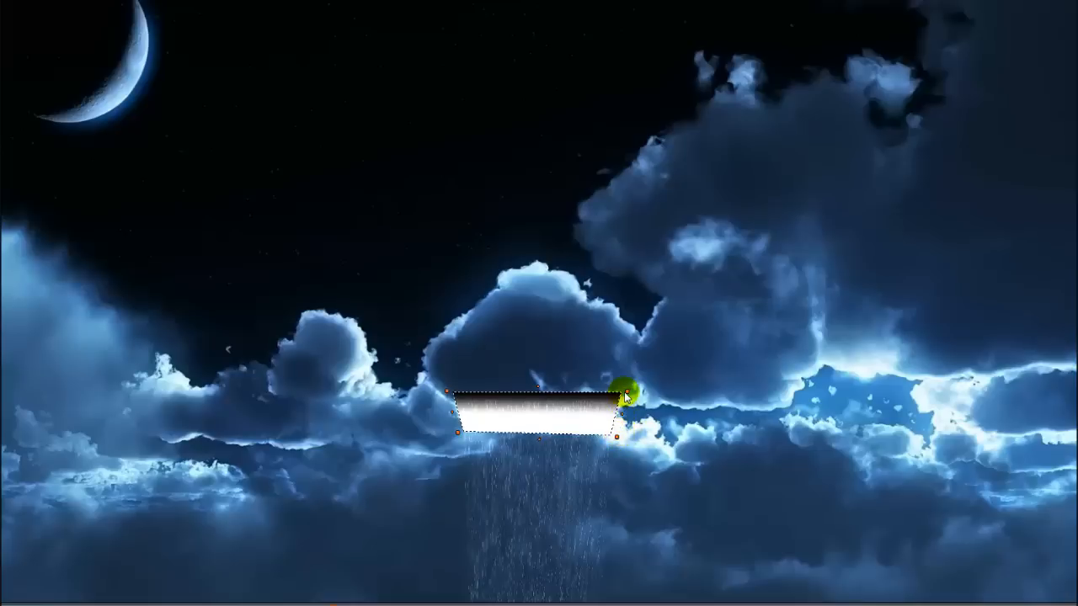
drag(627, 390, 622, 393)
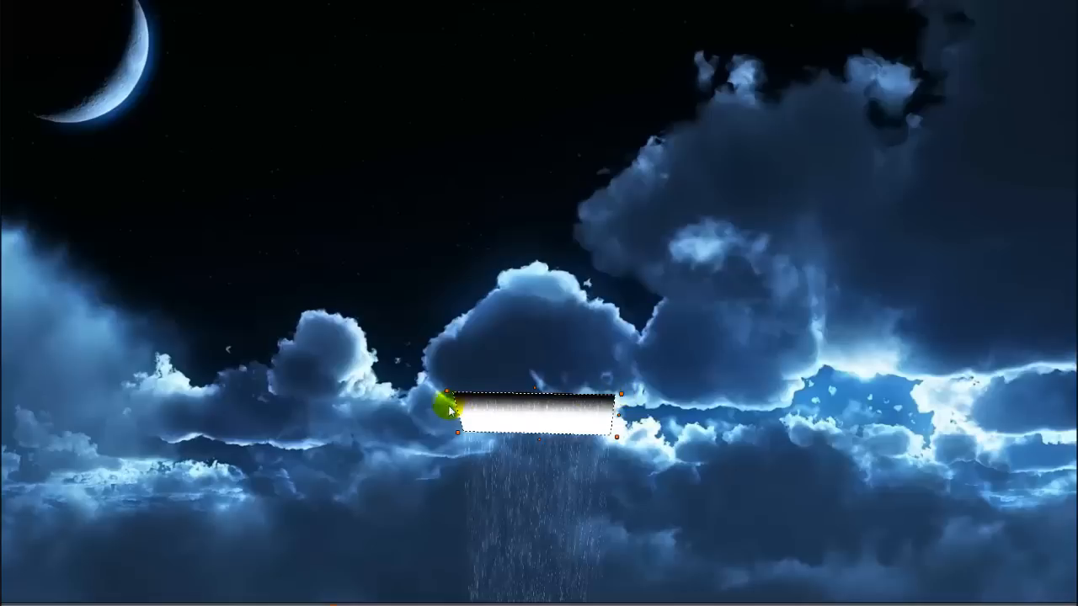
drag(448, 393, 453, 394)
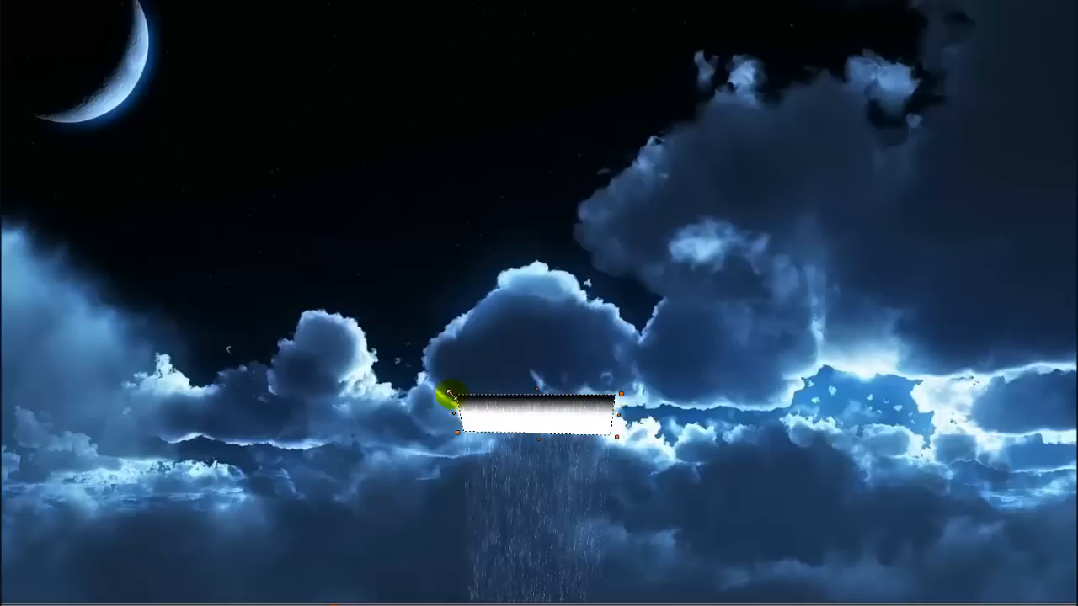
drag(537, 434, 539, 422)
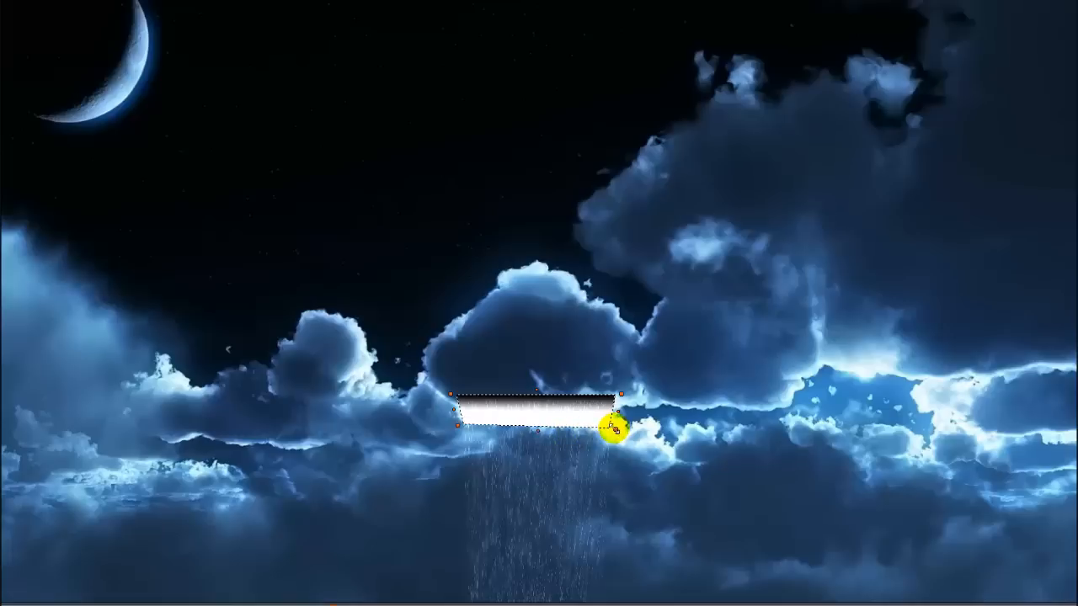
drag(455, 410, 455, 410)
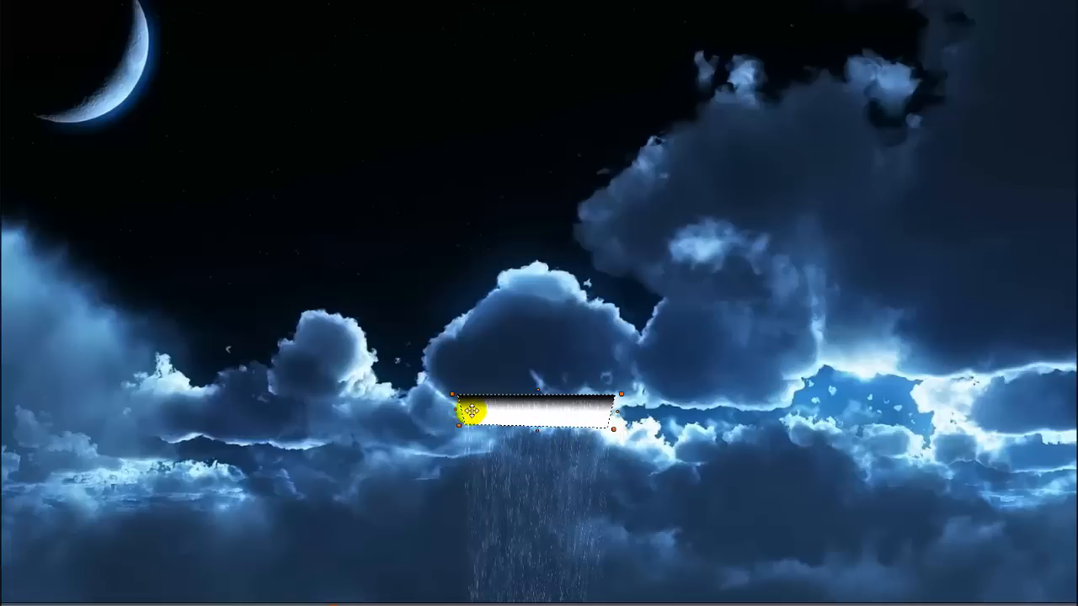
key(Escape)
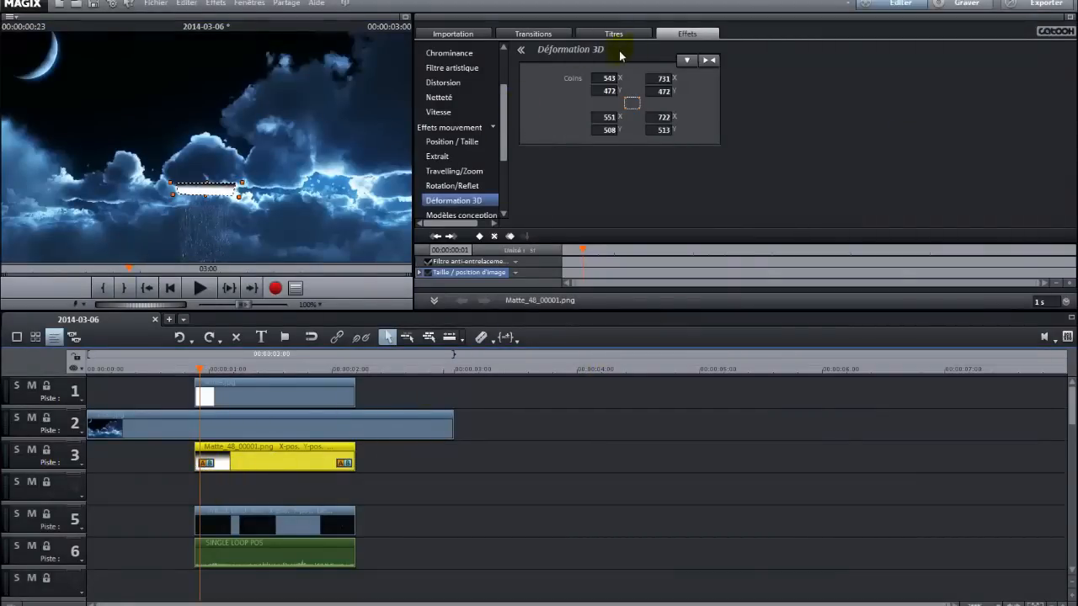
Apply Chrominance masking to the mask clip using the Alpha colour option.
click(472, 53)
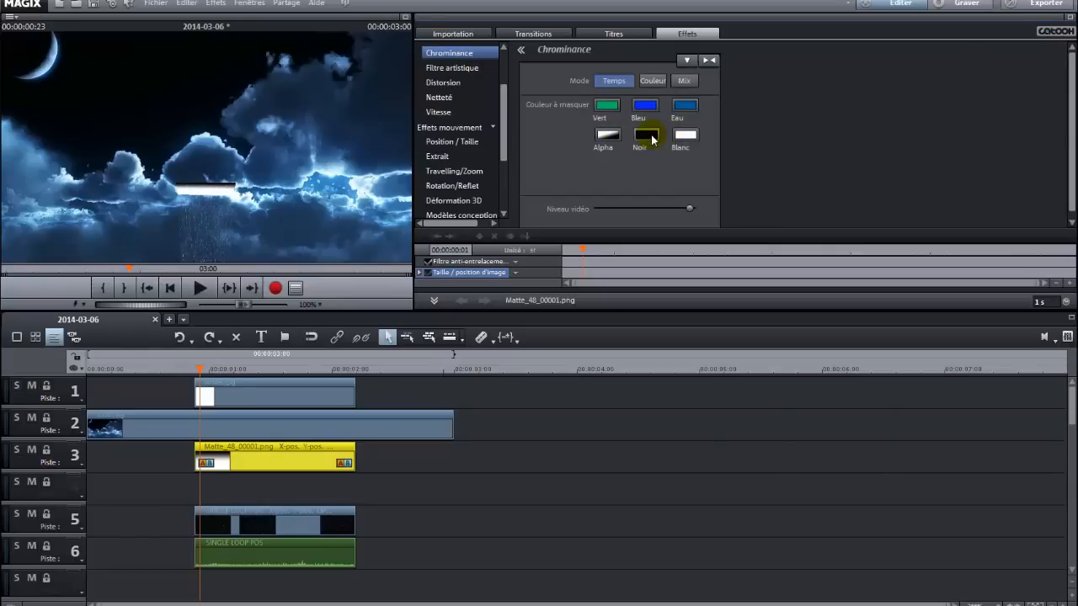
click(646, 135)
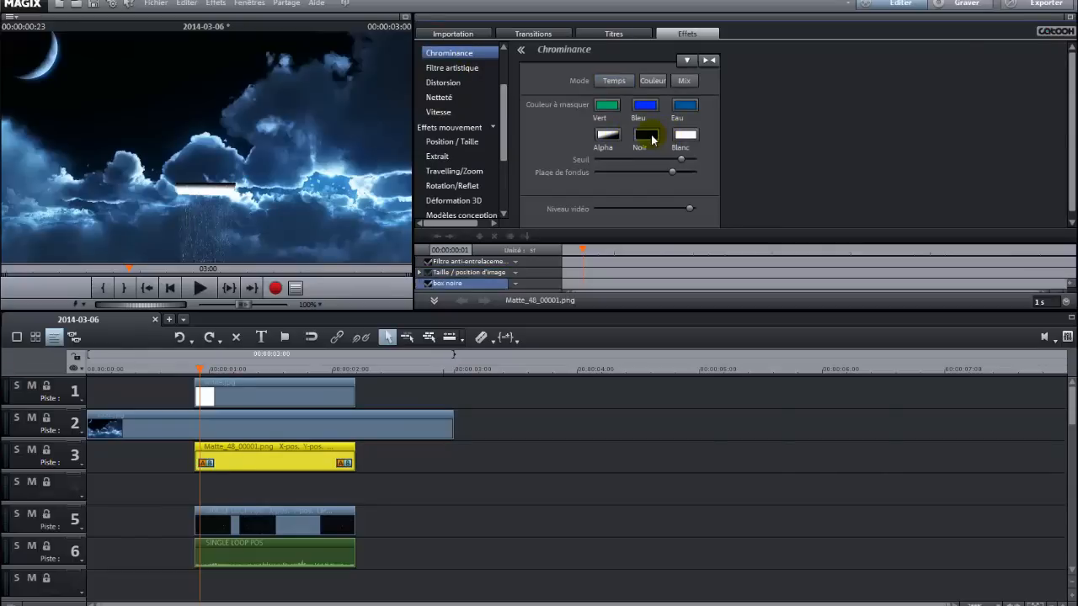
click(607, 136)
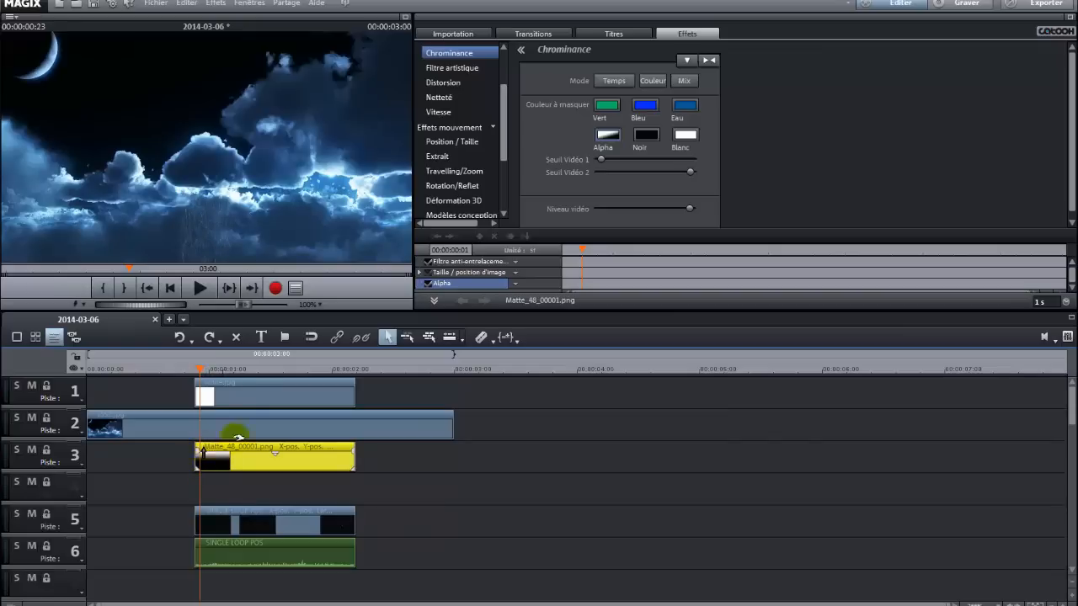
Undo the last change and reapply Alpha chrominance masking to the mask clip.
key(ctrl+z)
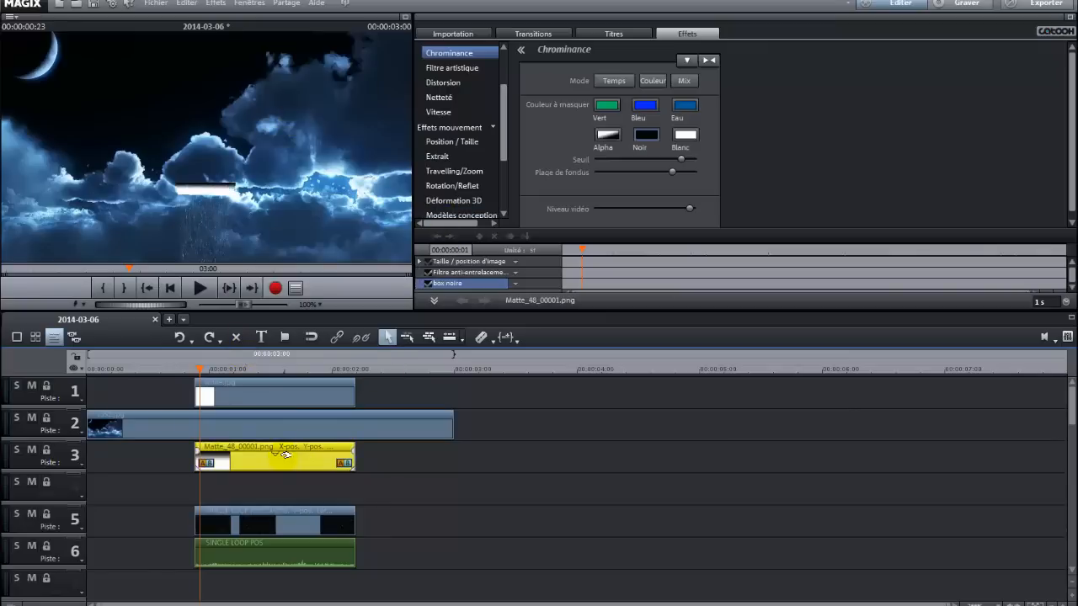
click(603, 138)
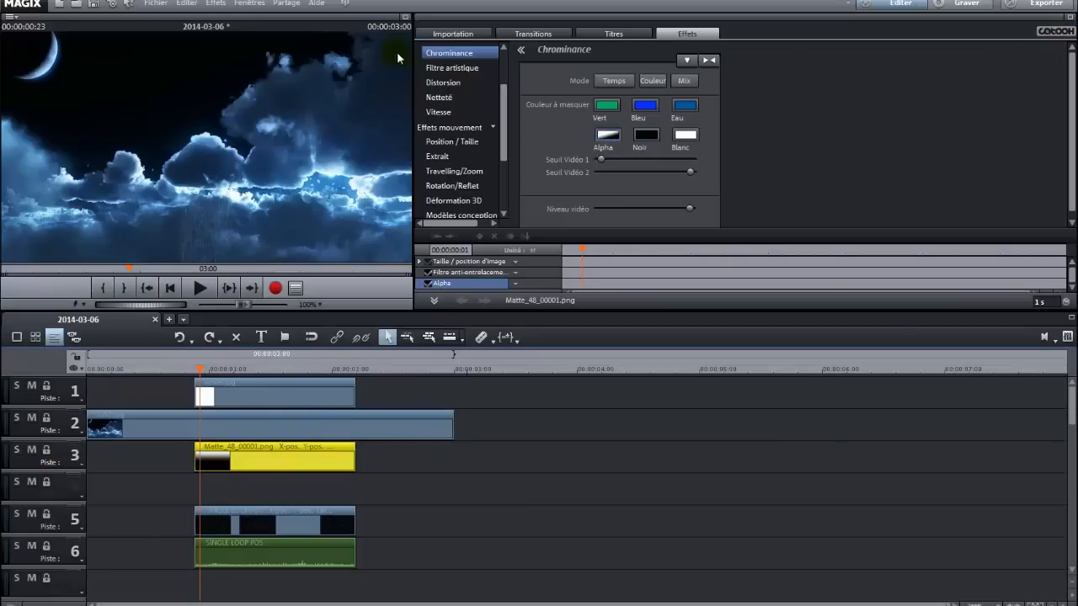
Examine the masked rain under the cloud in full-screen preview, with the mask's Position / Taille frame shown.
click(406, 17)
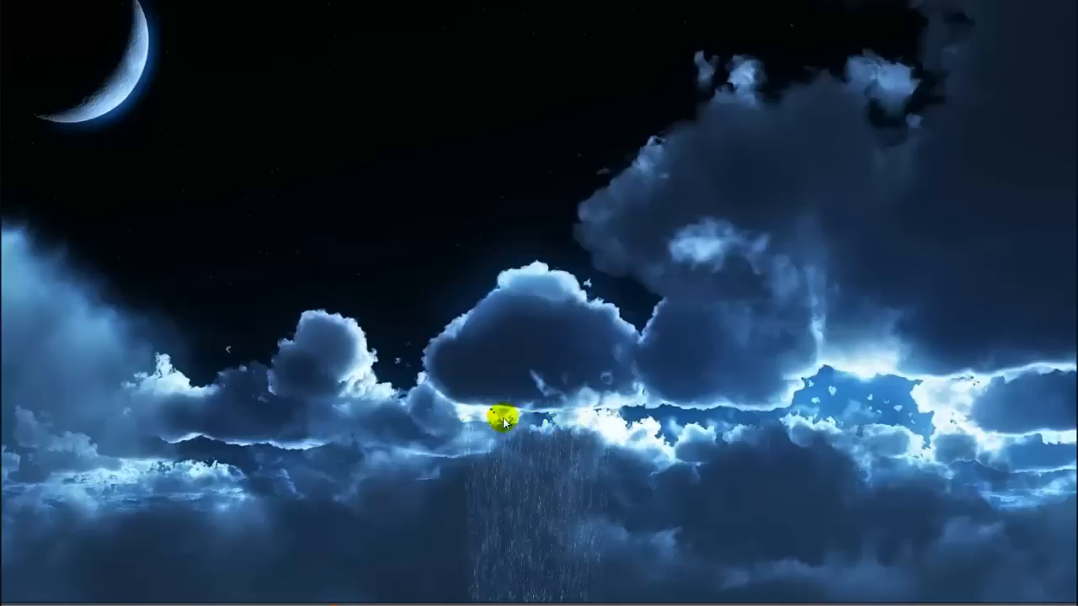
key(Escape)
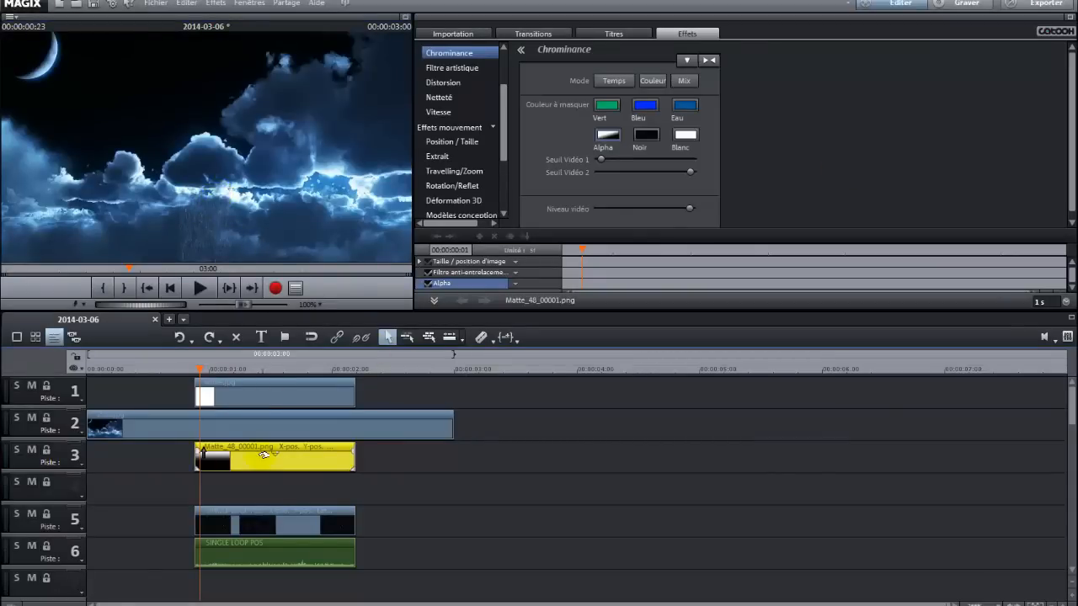
click(476, 142)
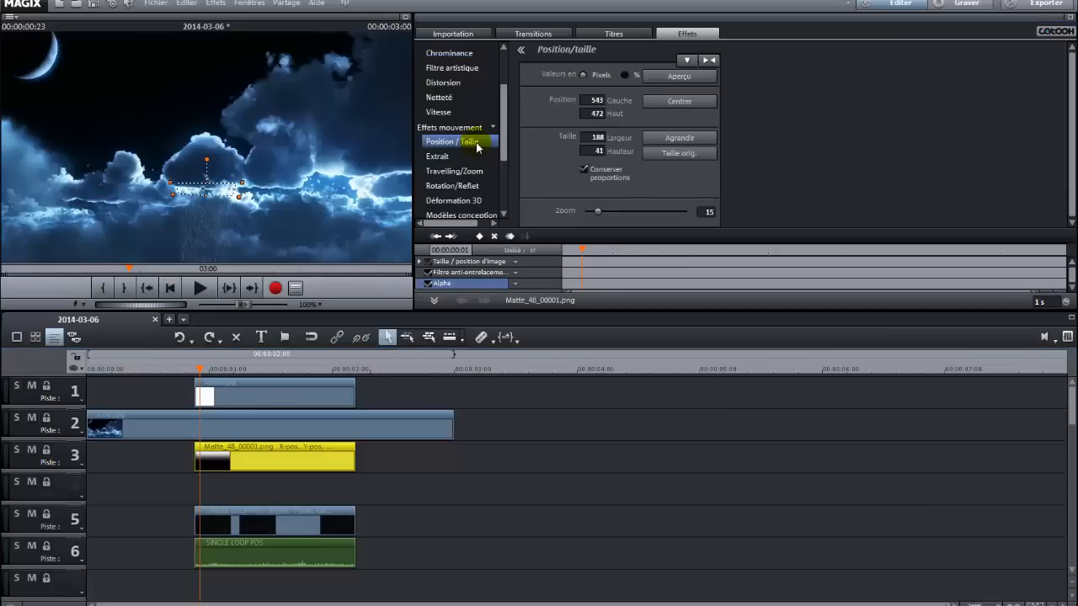
click(406, 17)
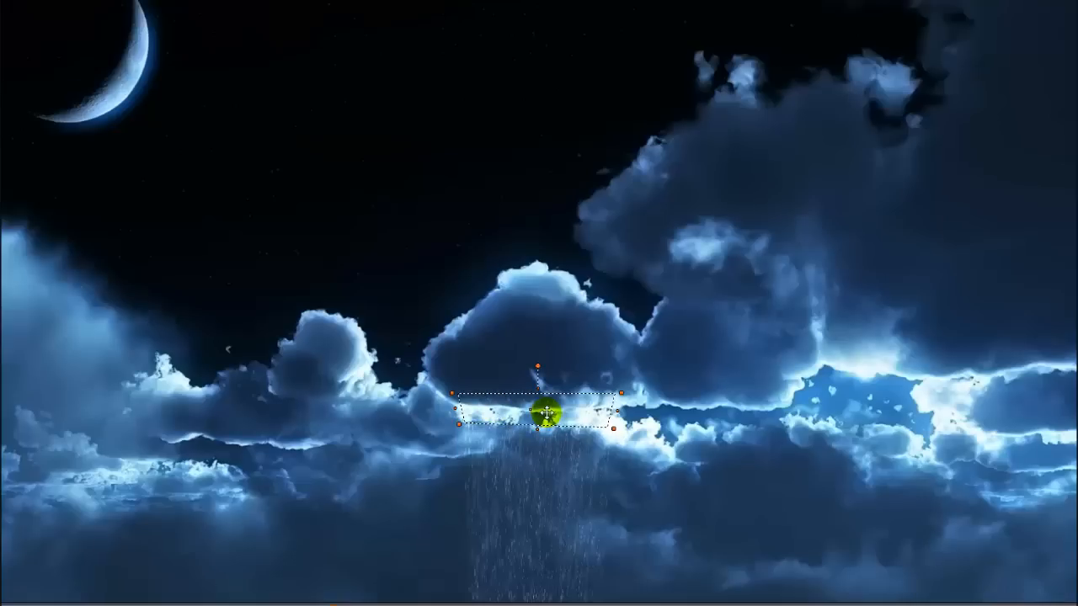
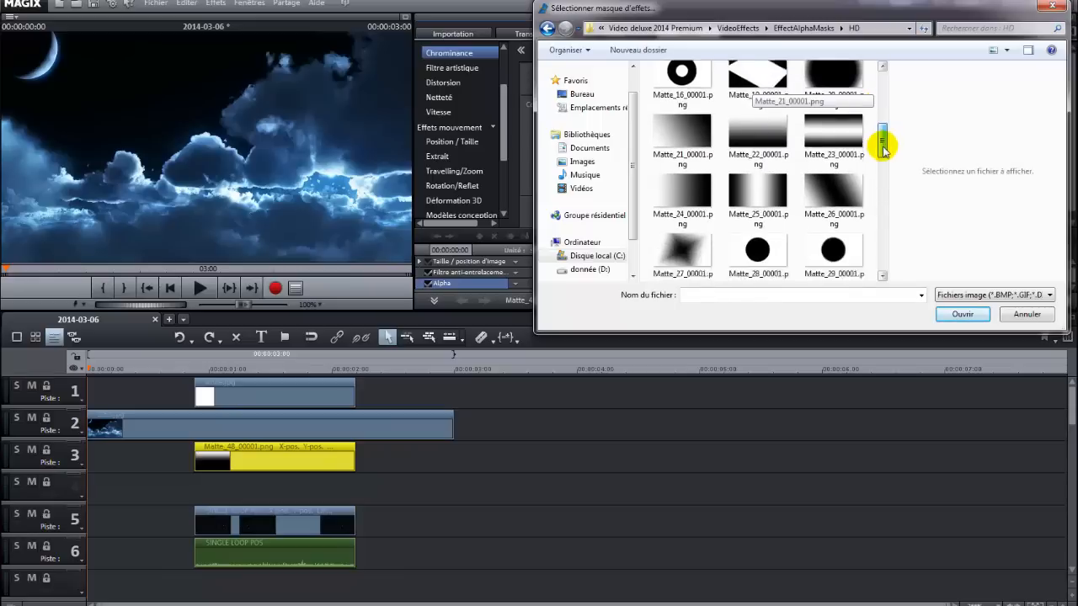
Add the gradient mask Matte_25_00001.png from the effect masks folder to track 4 under the rain clip.
click(760, 196)
drag(760, 196, 239, 498)
drag(1044, 491, 356, 505)
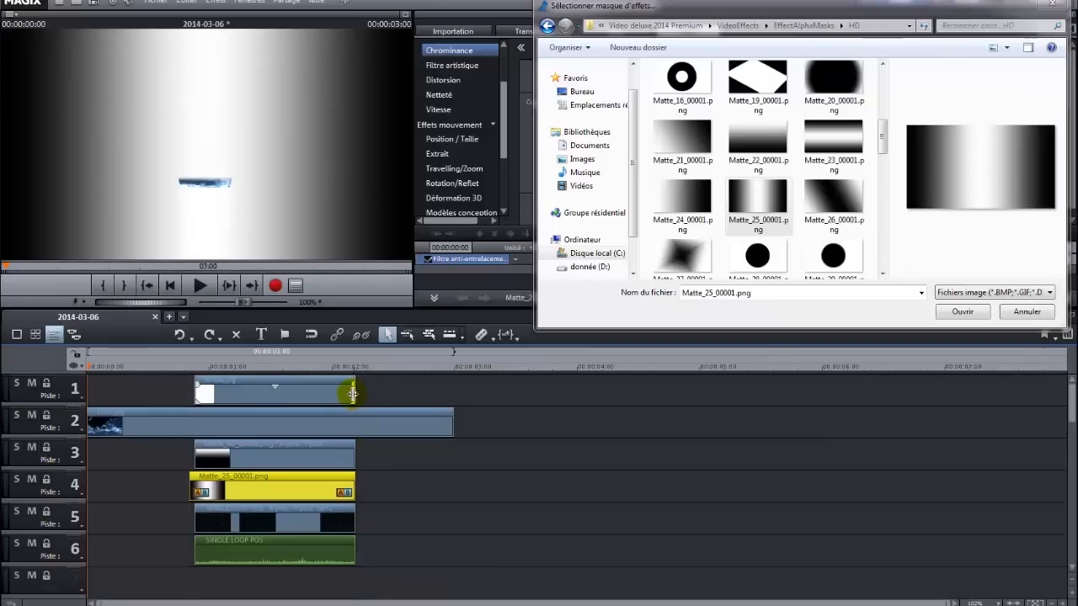
Lengthen the clips on tracks 1, 3, 4, 5 and 6 so they all end at the same point.
drag(354, 395, 409, 394)
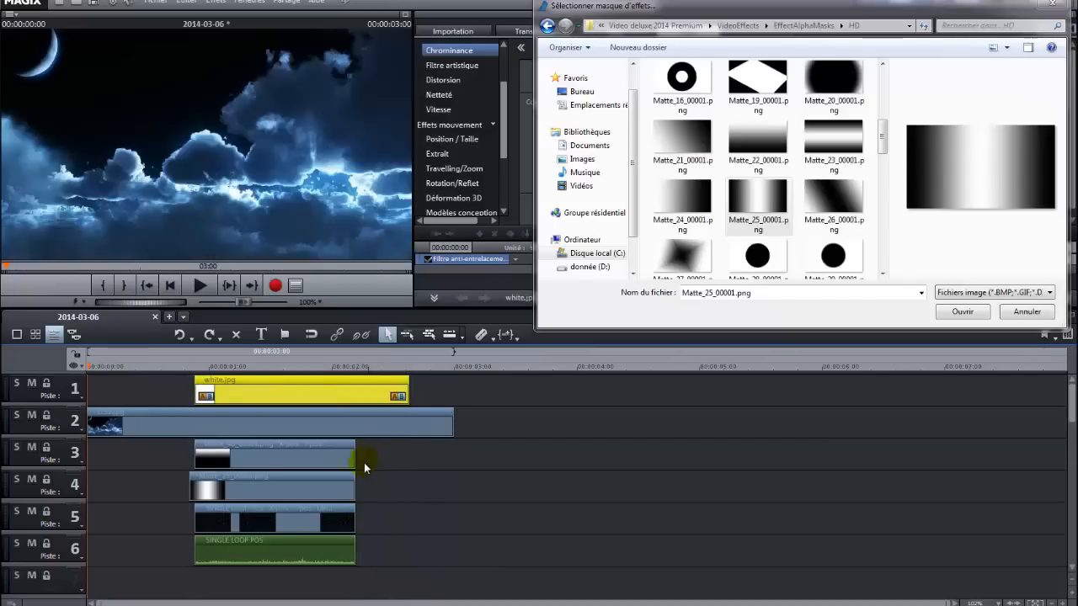
drag(353, 457, 407, 460)
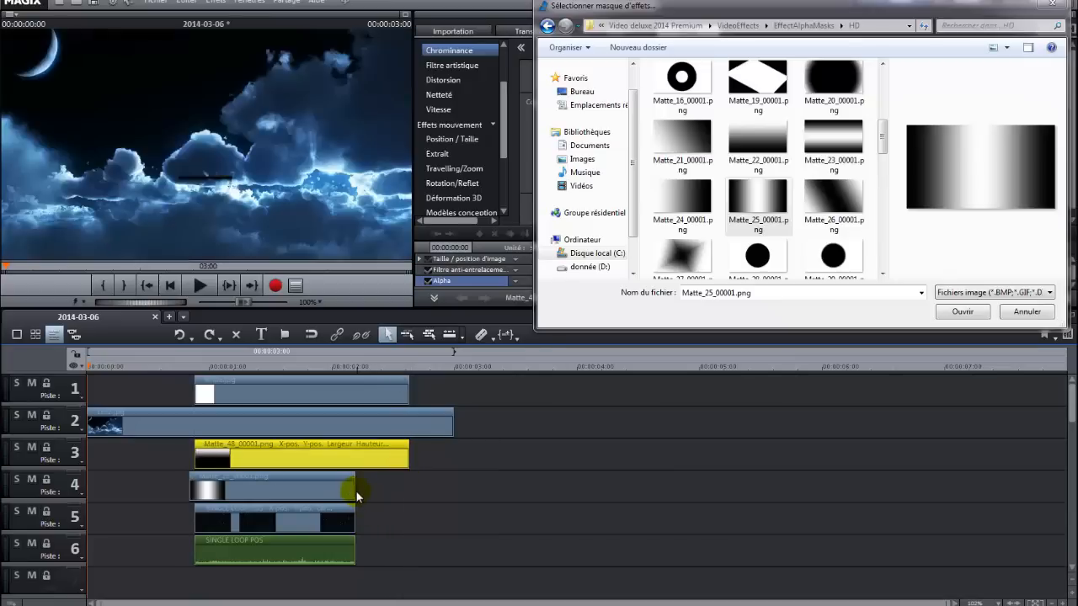
drag(356, 491, 408, 489)
drag(355, 520, 408, 522)
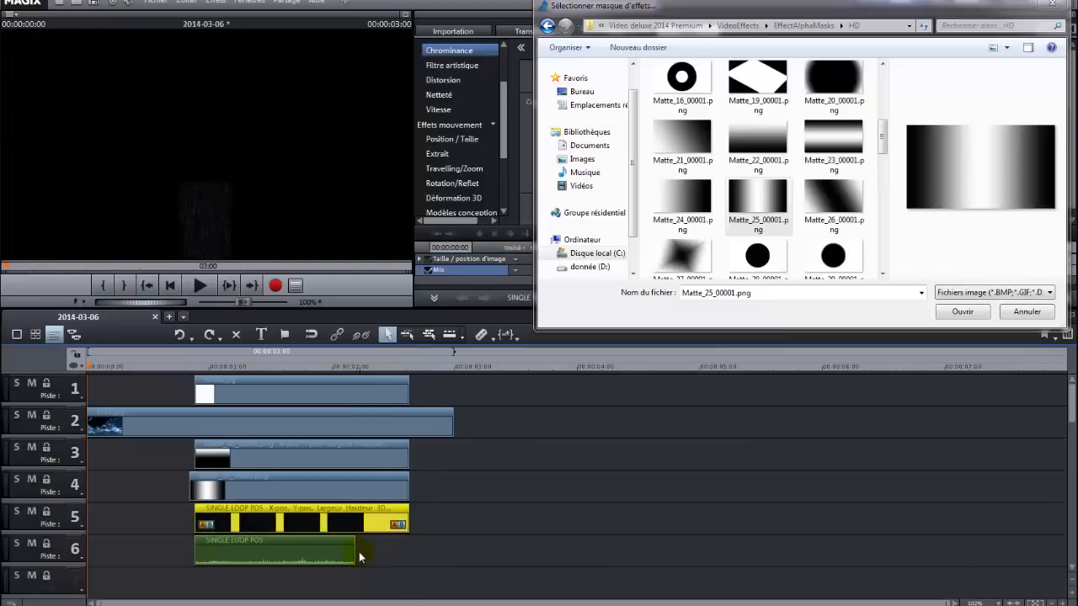
click(356, 551)
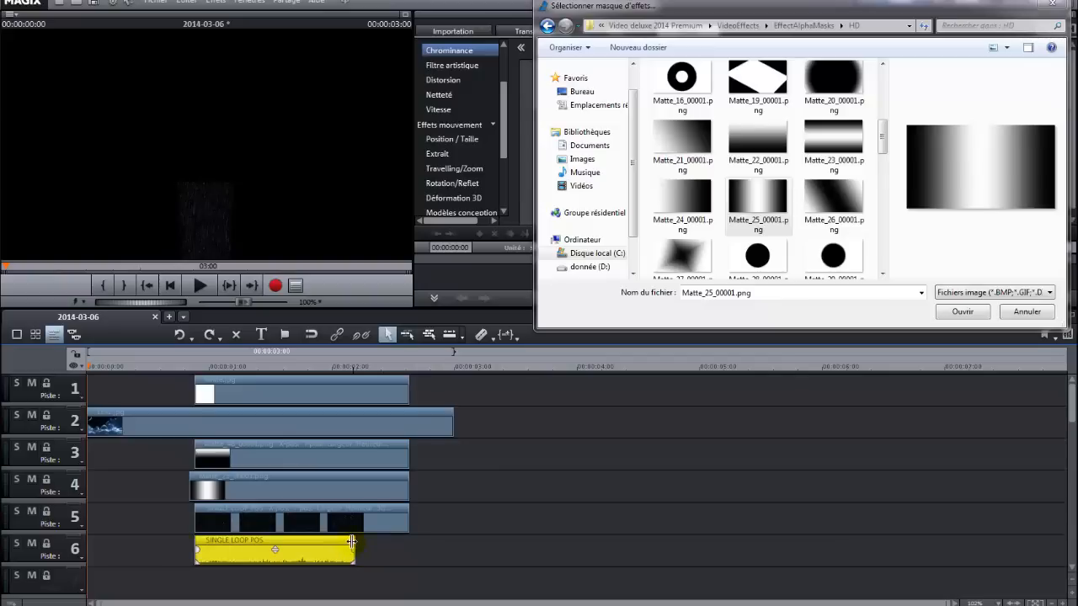
drag(352, 541, 410, 542)
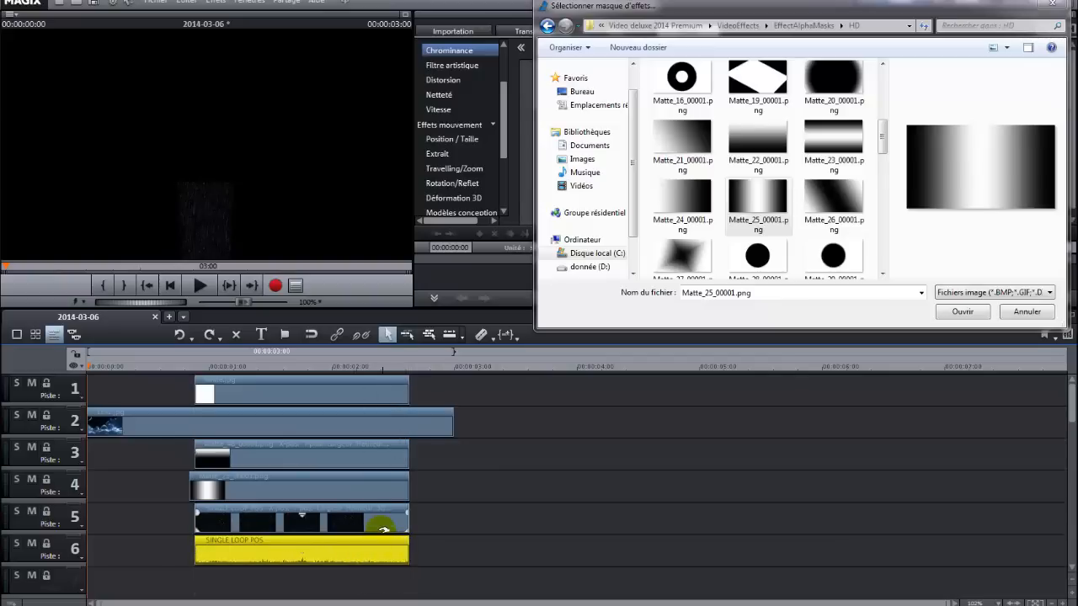
Close the mask file browser and apply Chrominance masking with the Alpha option to the new gradient mask clip.
click(191, 491)
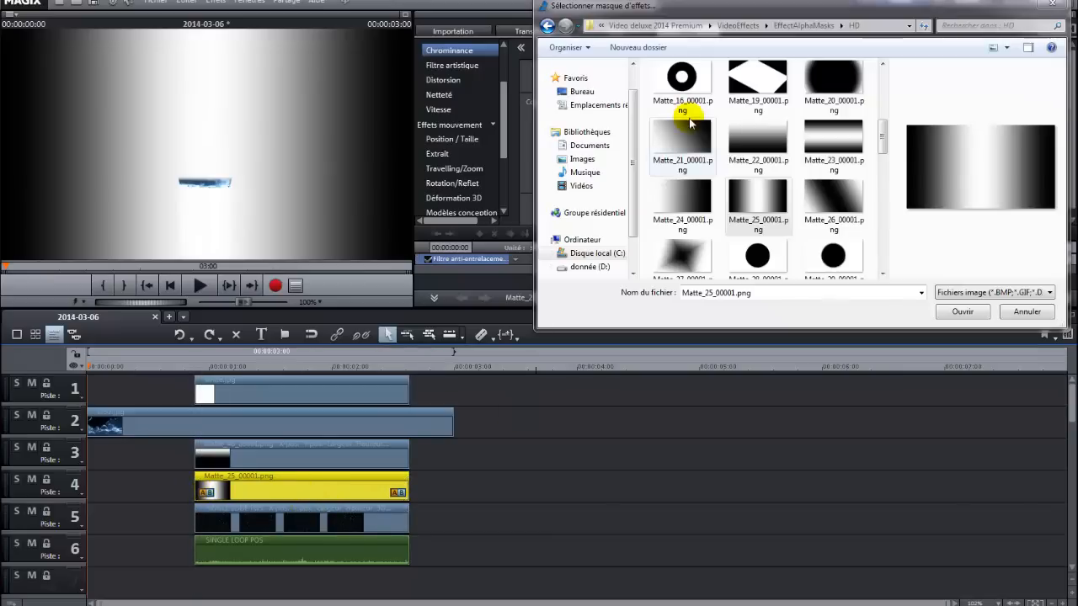
click(1056, 5)
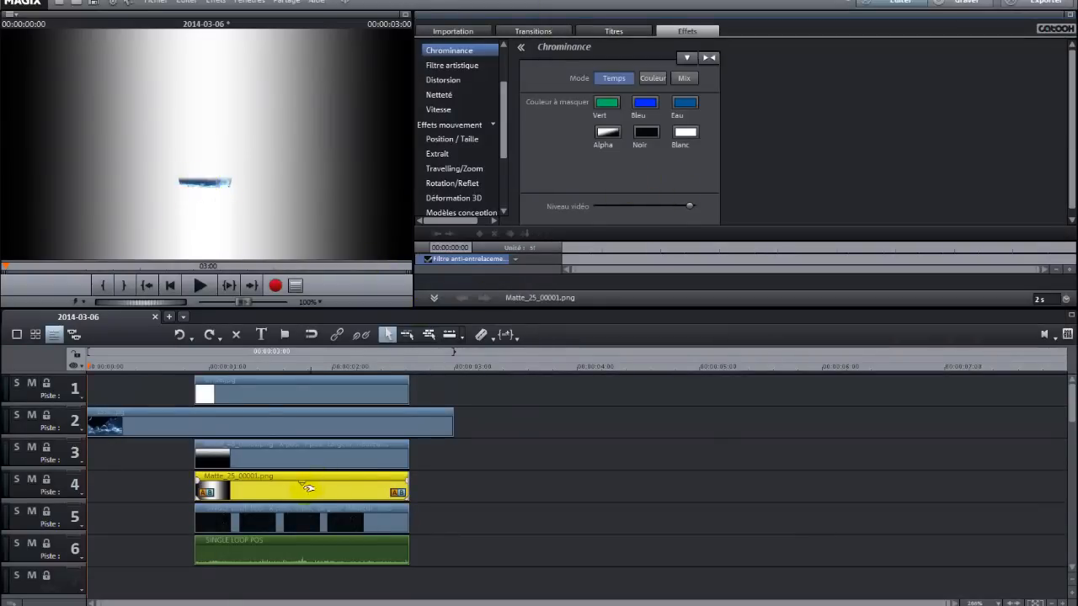
click(610, 138)
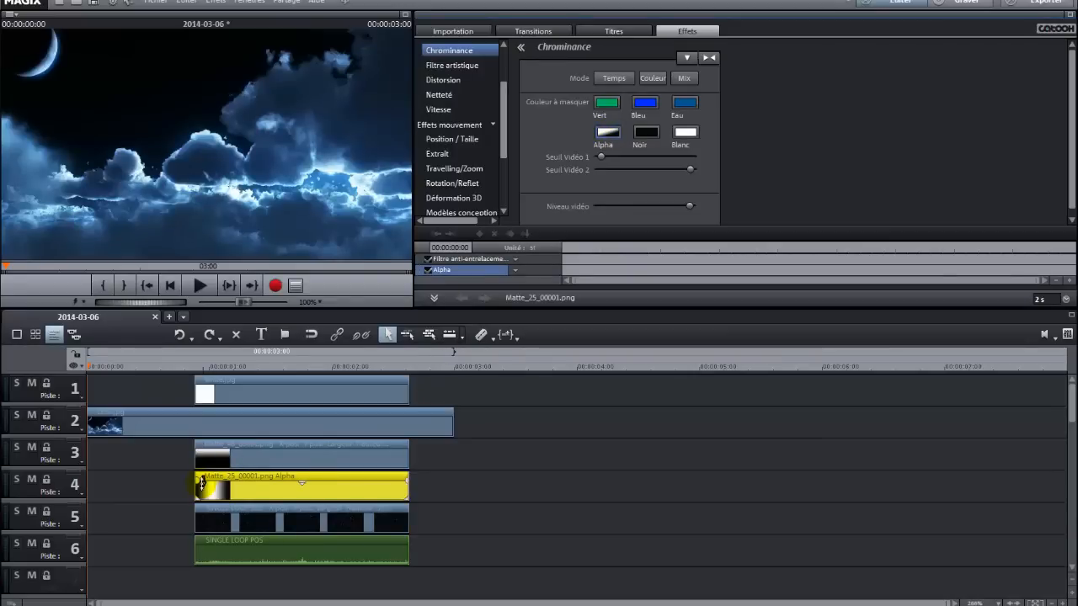
Shrink the gradient mask with Position / Taille to about 722 × 406 at position 400, 316, unticking Conserver proportions.
drag(114, 364, 209, 364)
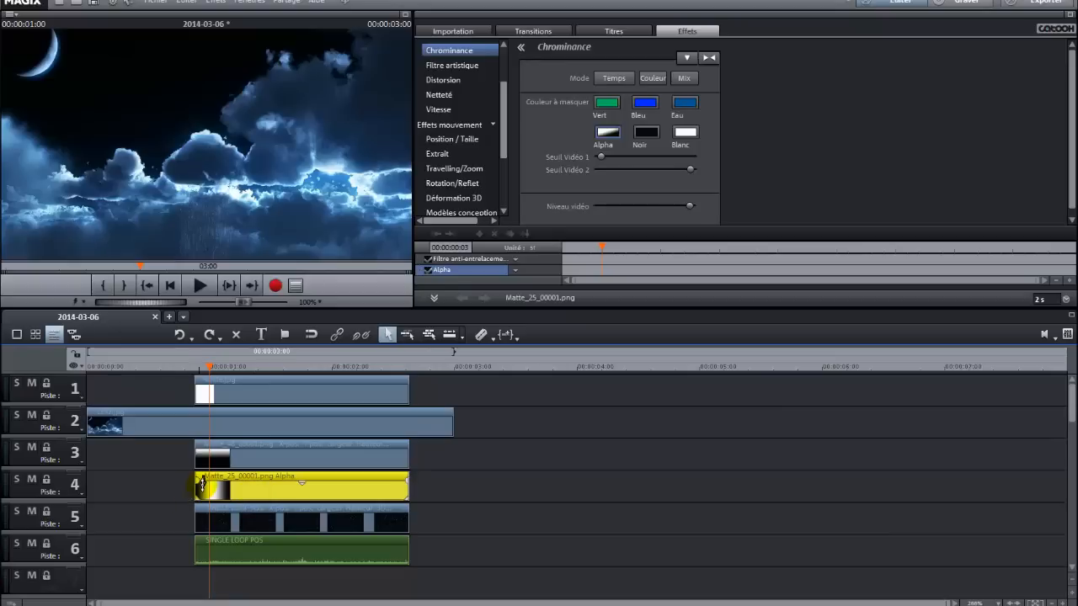
mouse_move(210, 366)
mouse_down()
mouse_move(250, 372)
mouse_move(207, 377)
mouse_move(200, 367)
mouse_up()
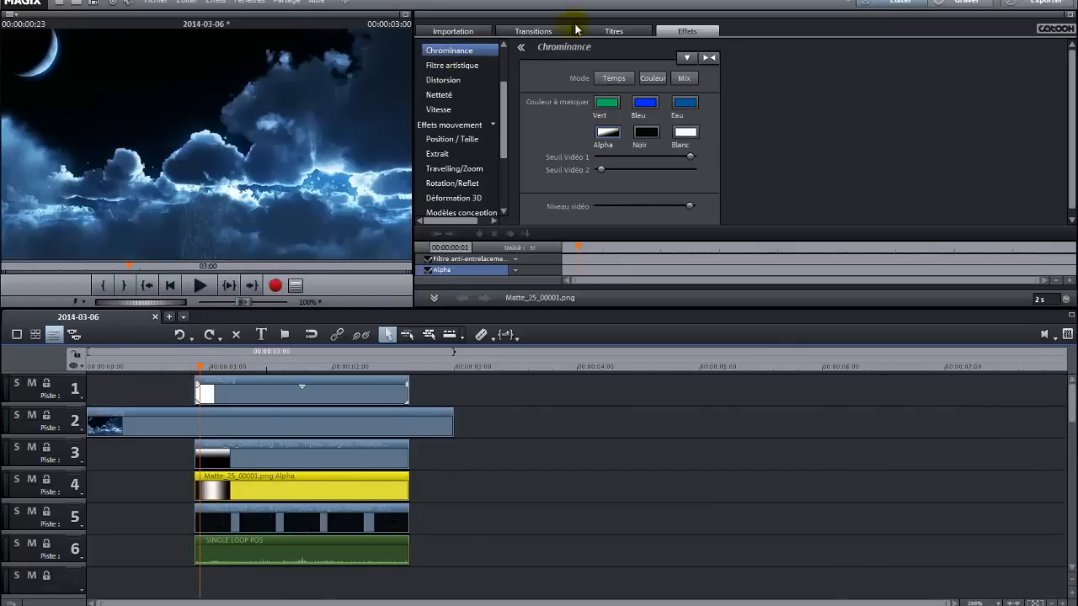
click(457, 138)
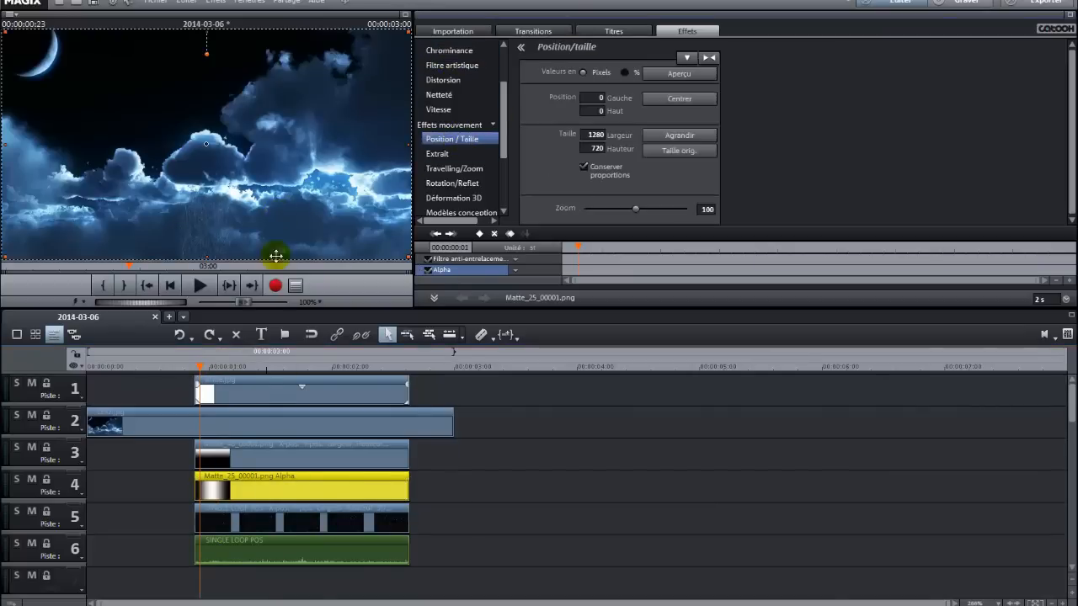
click(278, 496)
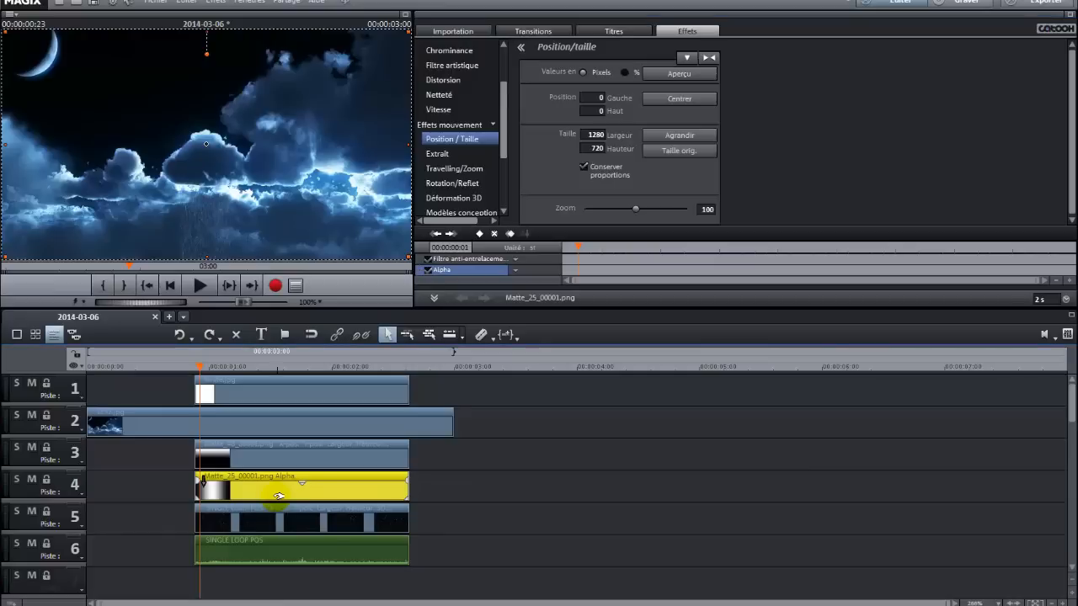
drag(4, 31, 80, 133)
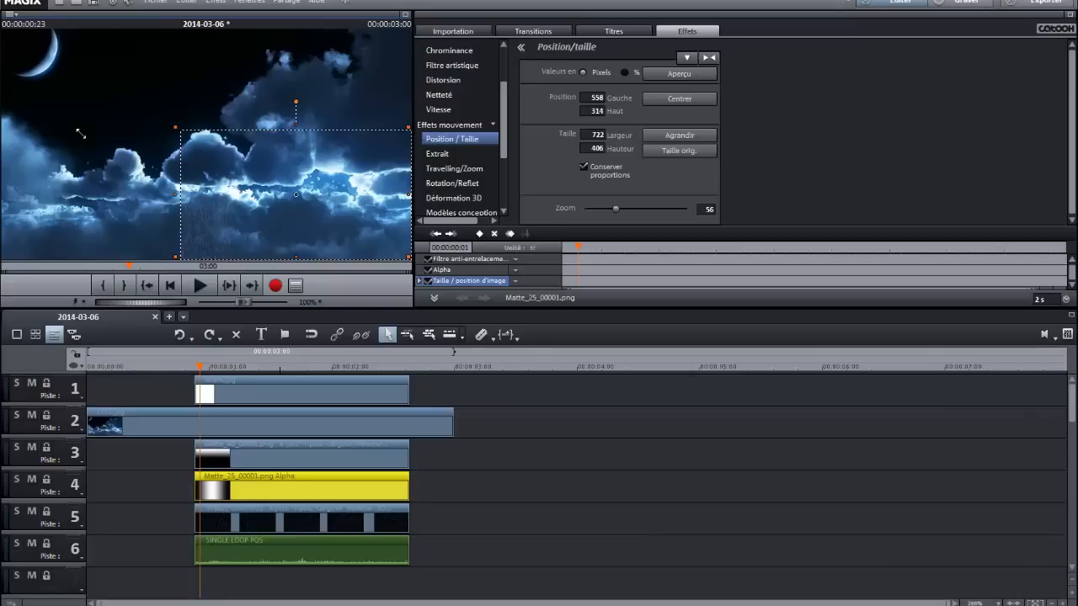
click(584, 166)
drag(376, 221, 325, 222)
click(365, 197)
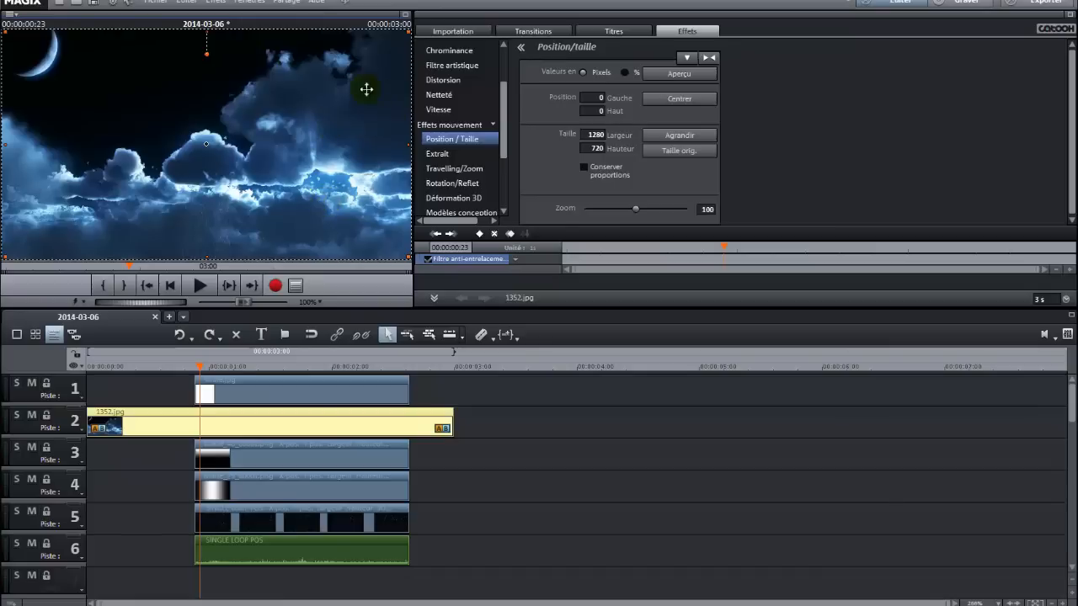
click(321, 491)
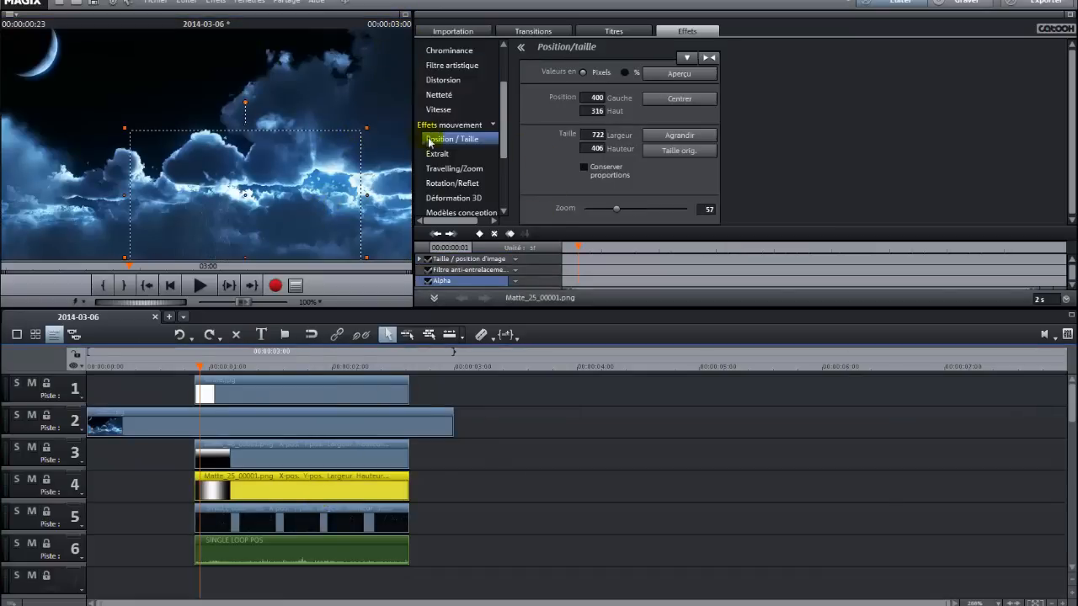
With Déformation 3D, pull the gradient mask's top corners in to about 534,458 and 732,462, and check it full screen.
click(459, 198)
drag(367, 128, 233, 173)
drag(127, 135, 167, 174)
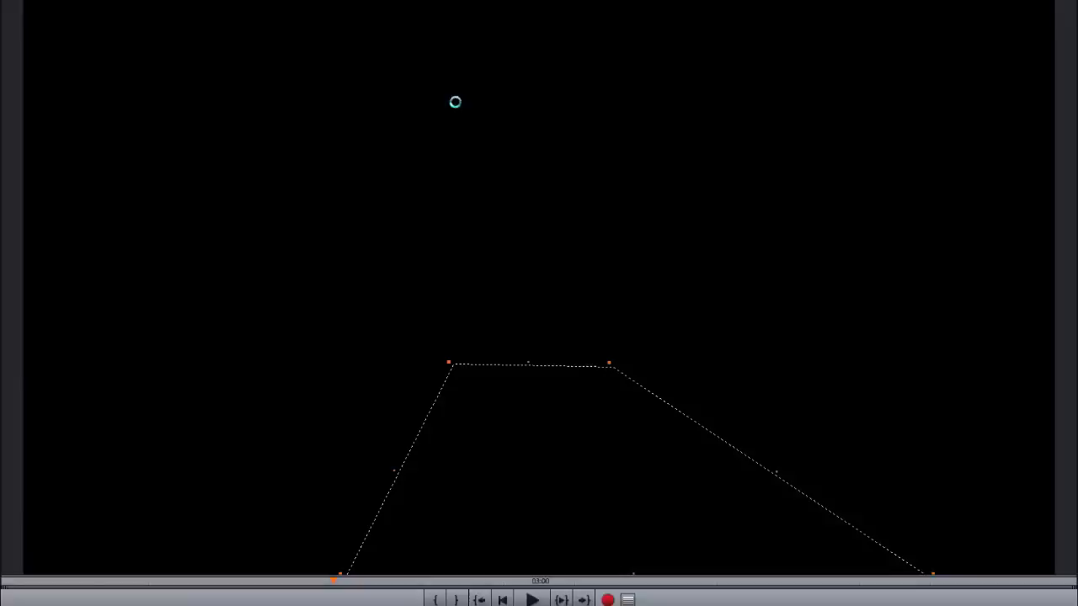
click(405, 14)
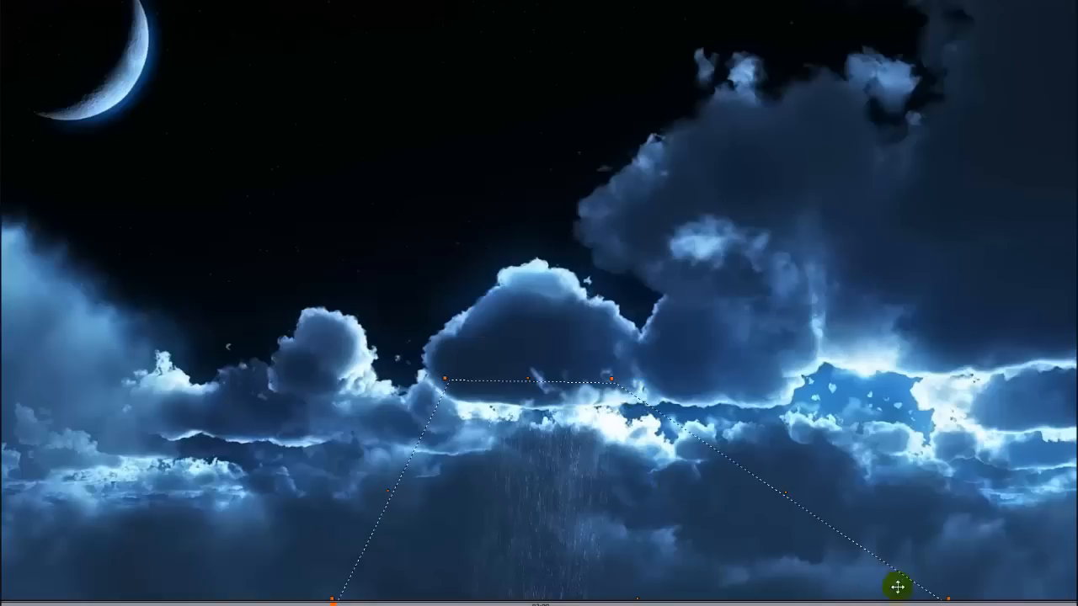
click(946, 597)
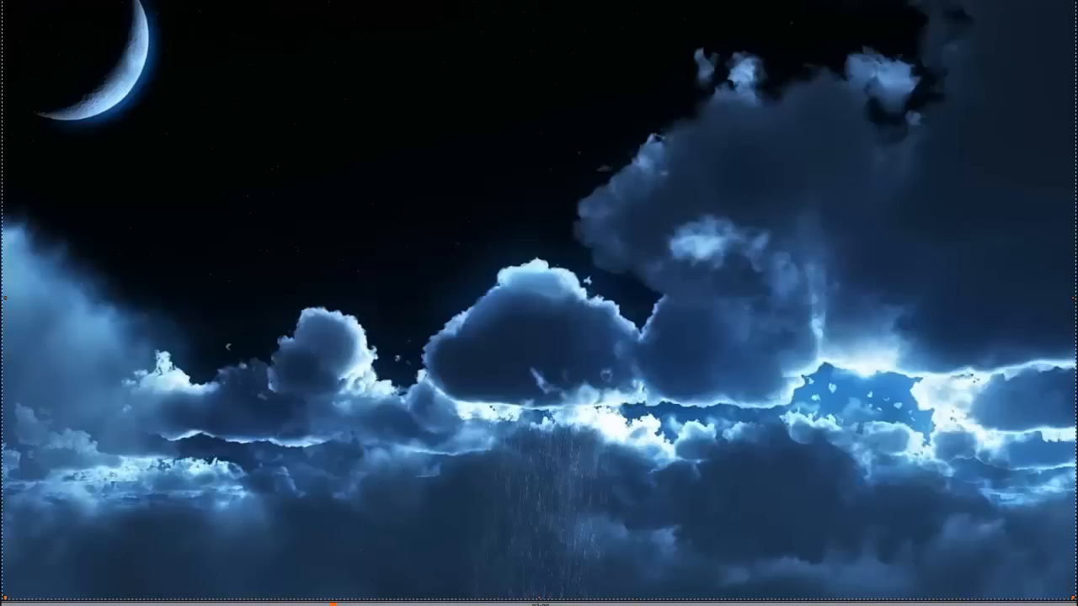
key(Escape)
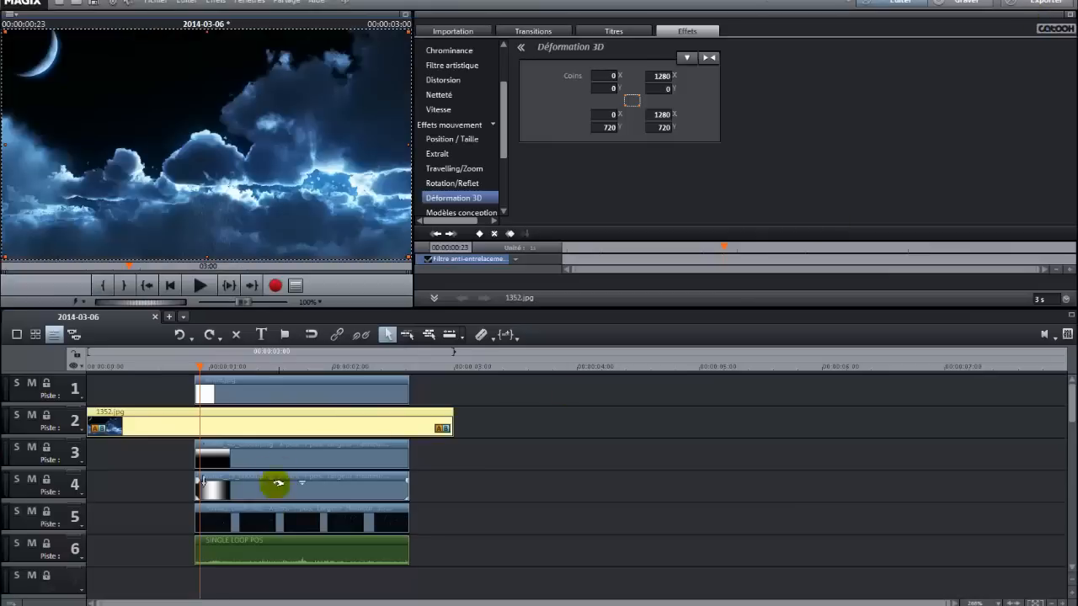
Move the gradient mask's bottom corners inward to about 484,702 and 872,714 with Déformation 3D.
click(277, 487)
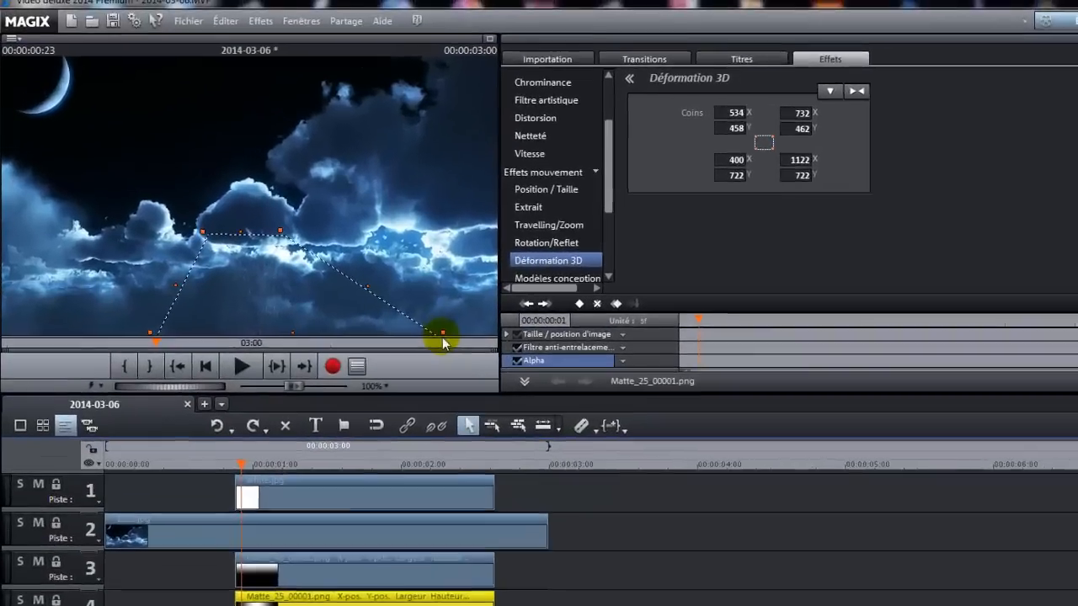
drag(367, 256, 308, 254)
drag(403, 362, 396, 368)
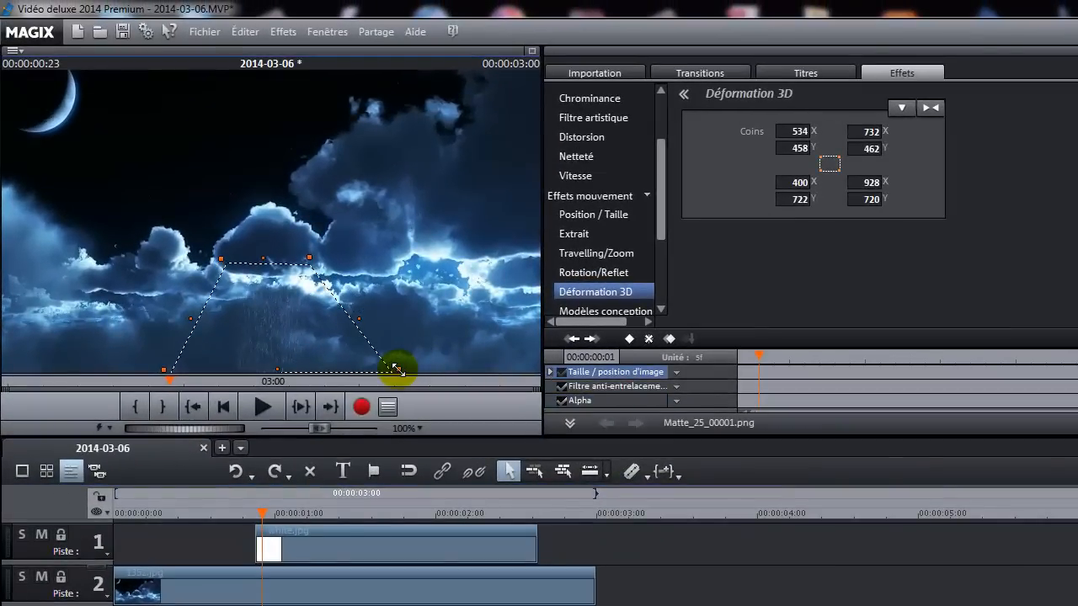
drag(279, 368, 276, 360)
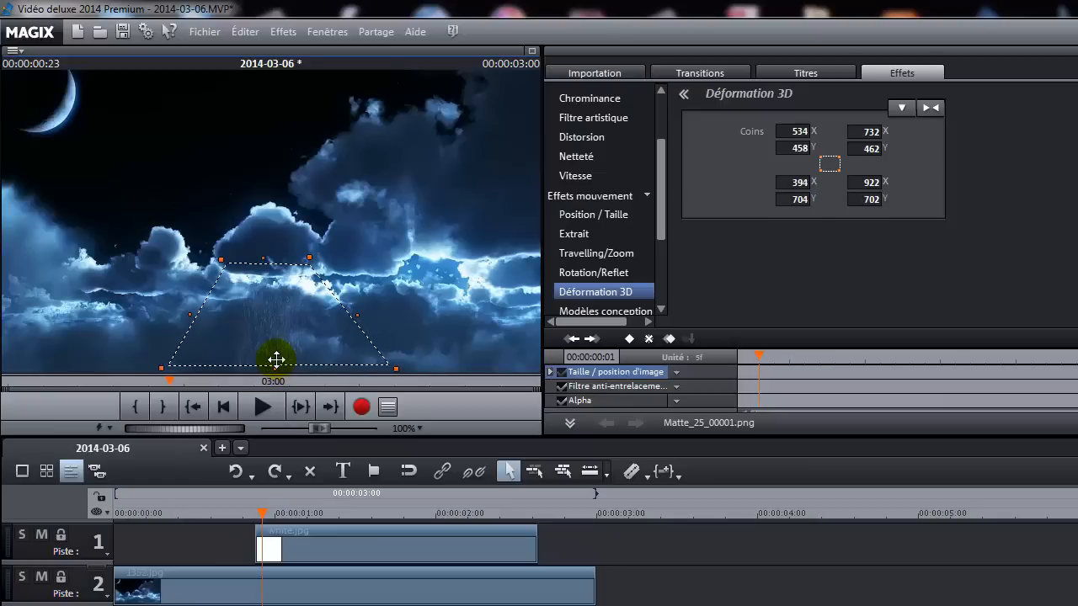
click(276, 361)
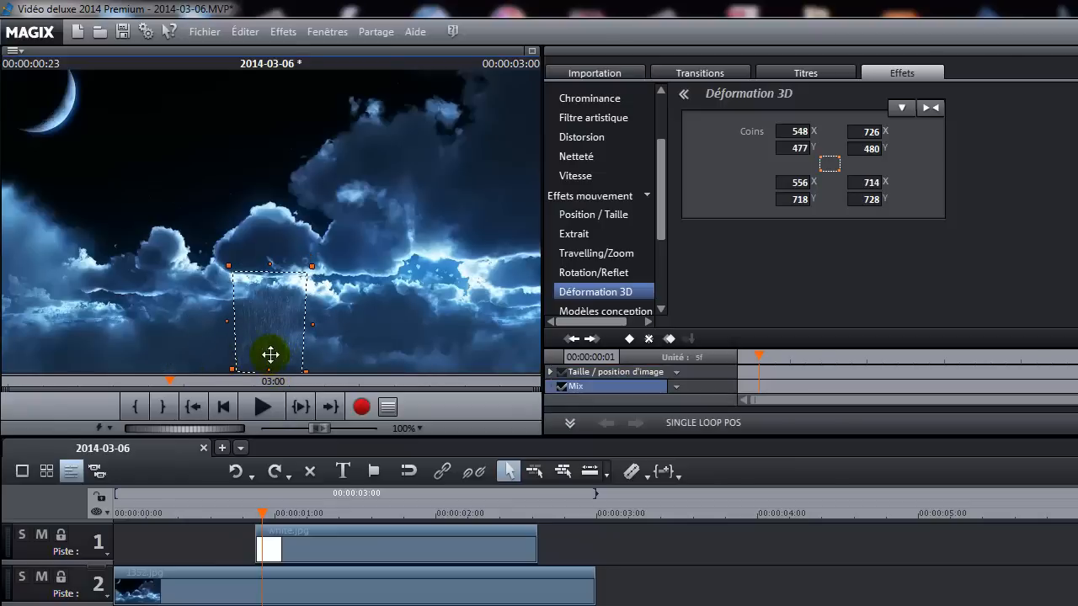
click(296, 604)
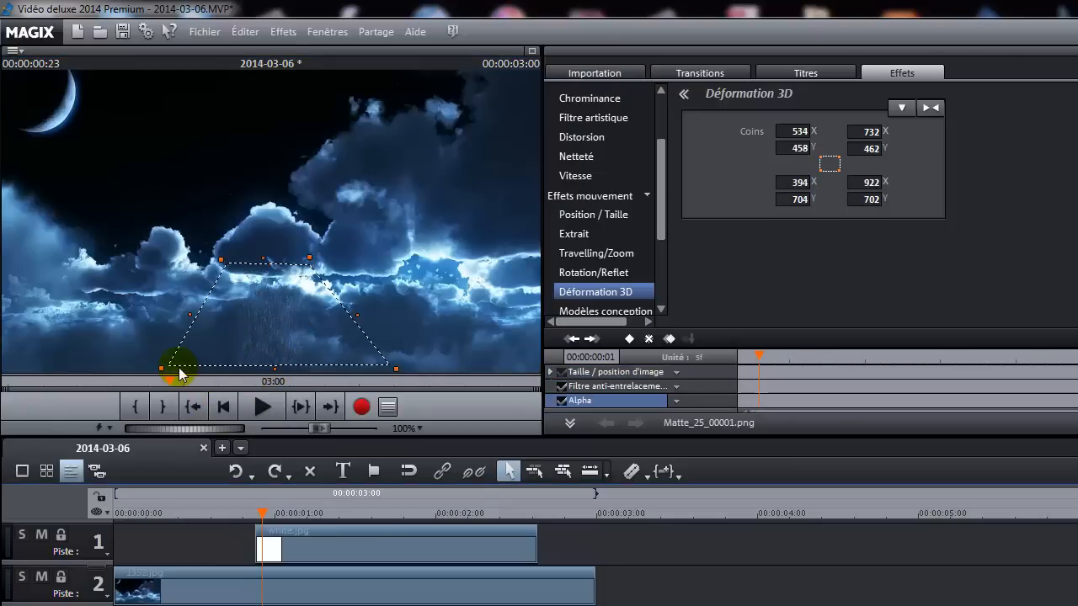
drag(162, 369, 199, 368)
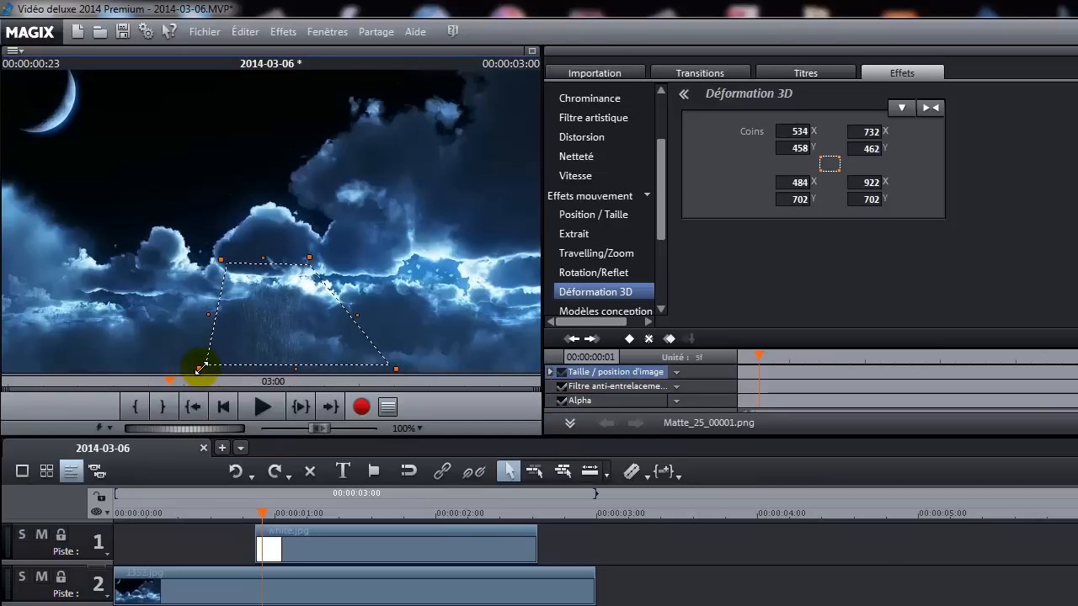
drag(394, 367, 375, 371)
click(368, 380)
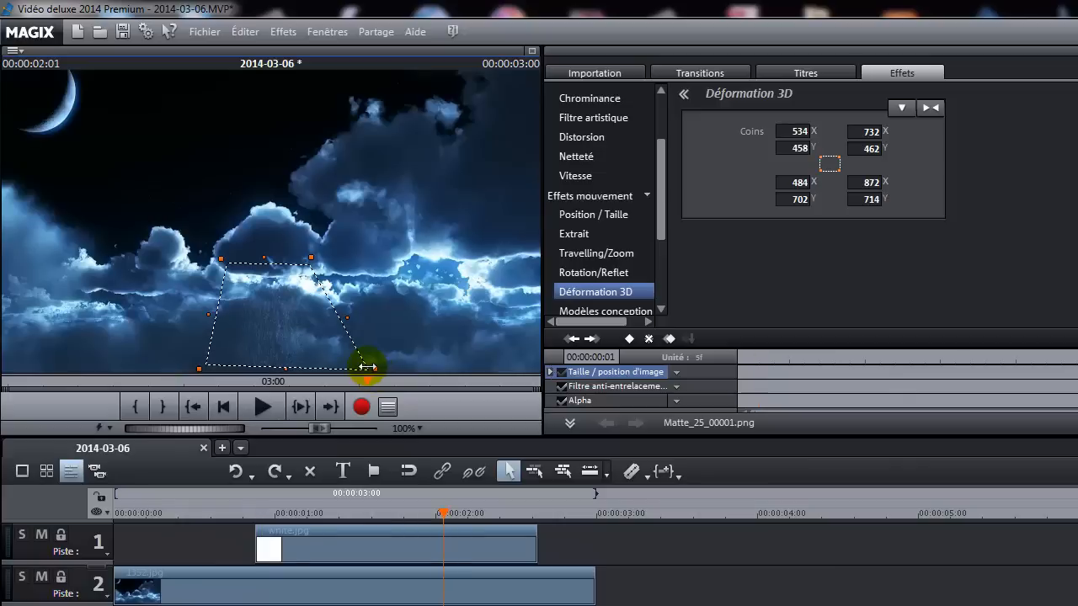
drag(371, 369, 358, 360)
click(360, 362)
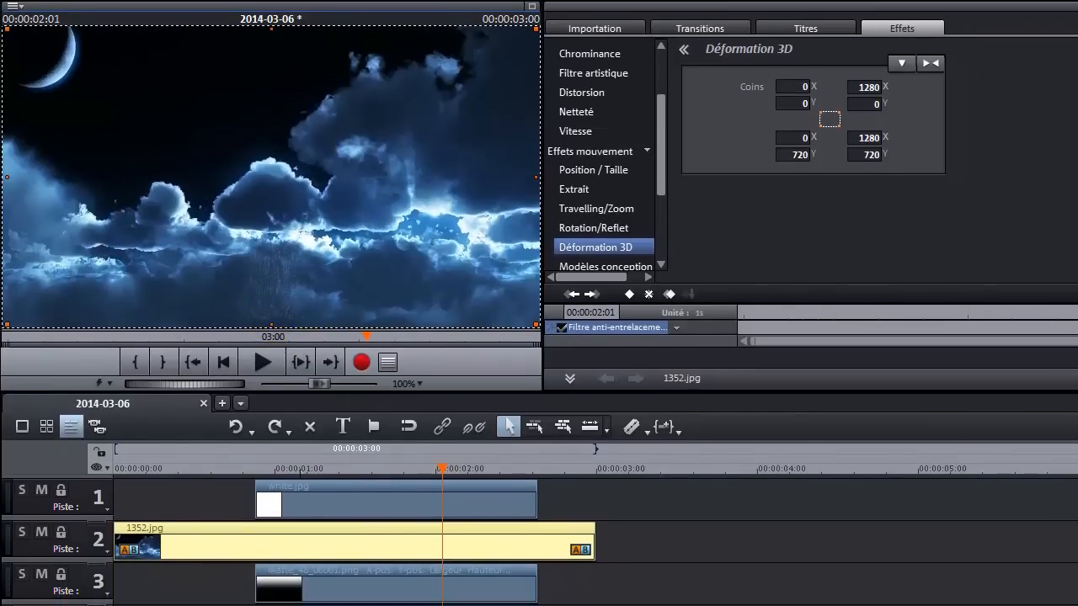
Narrow the mask into a trapezoid with corners about 534,458 / 748,456 / 480,728 / 774,728, then preview it full screen.
click(320, 570)
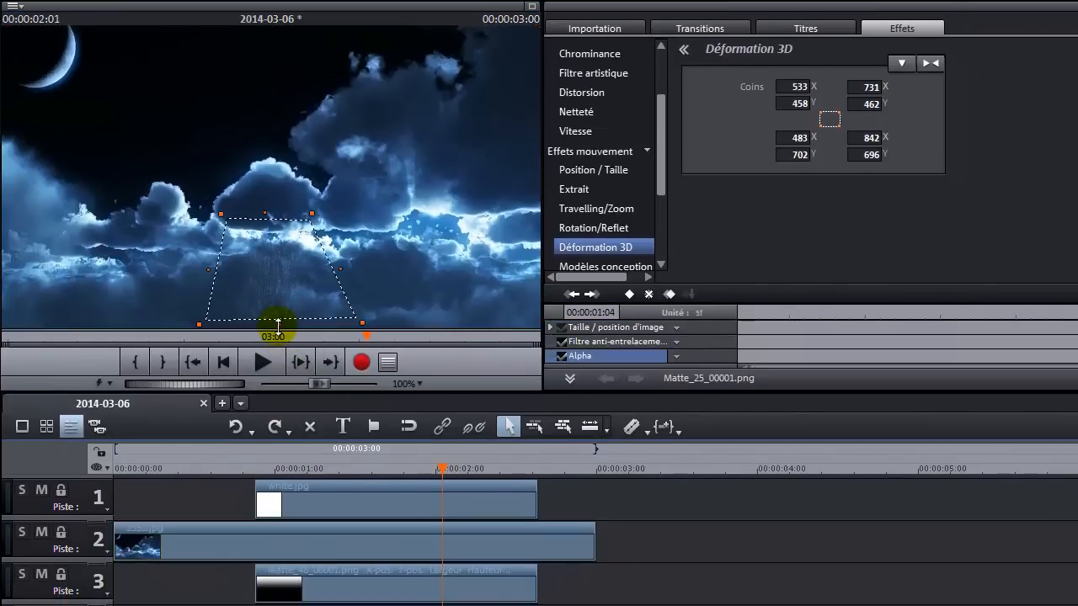
drag(278, 324, 277, 337)
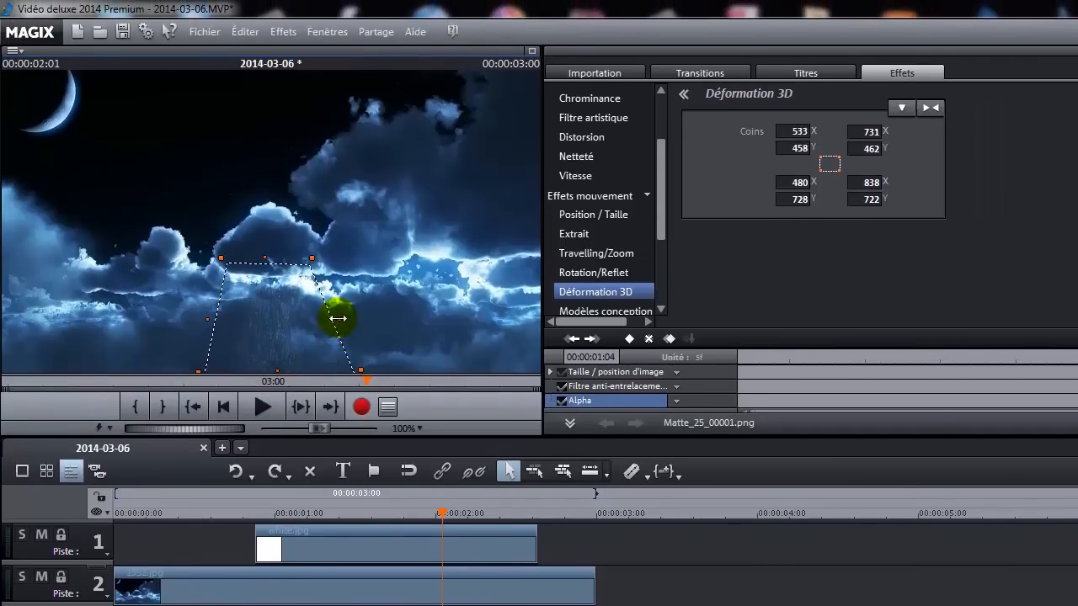
drag(338, 319, 332, 317)
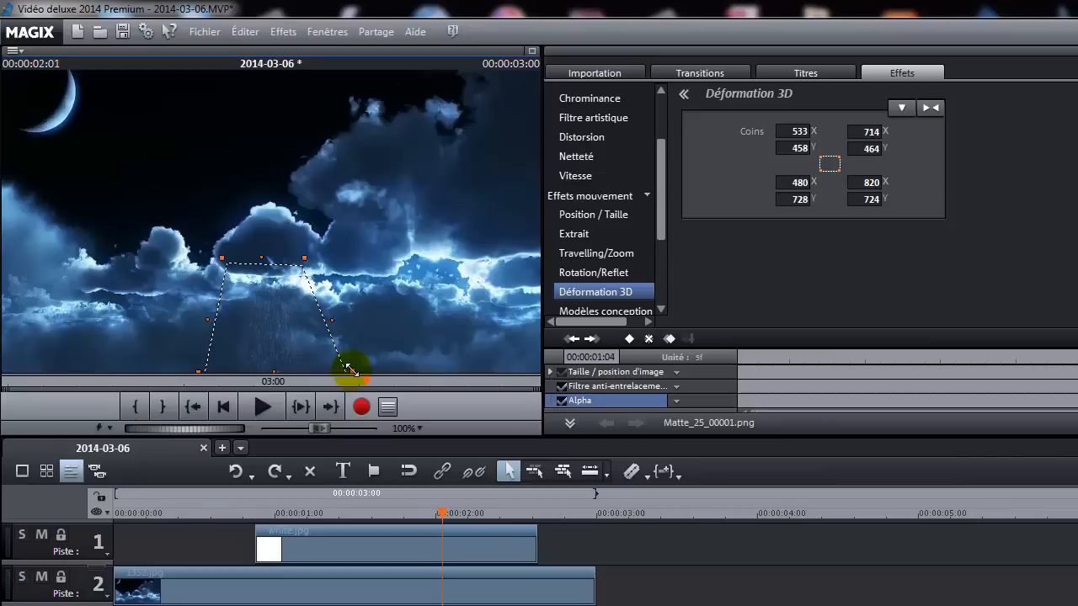
drag(346, 368, 320, 375)
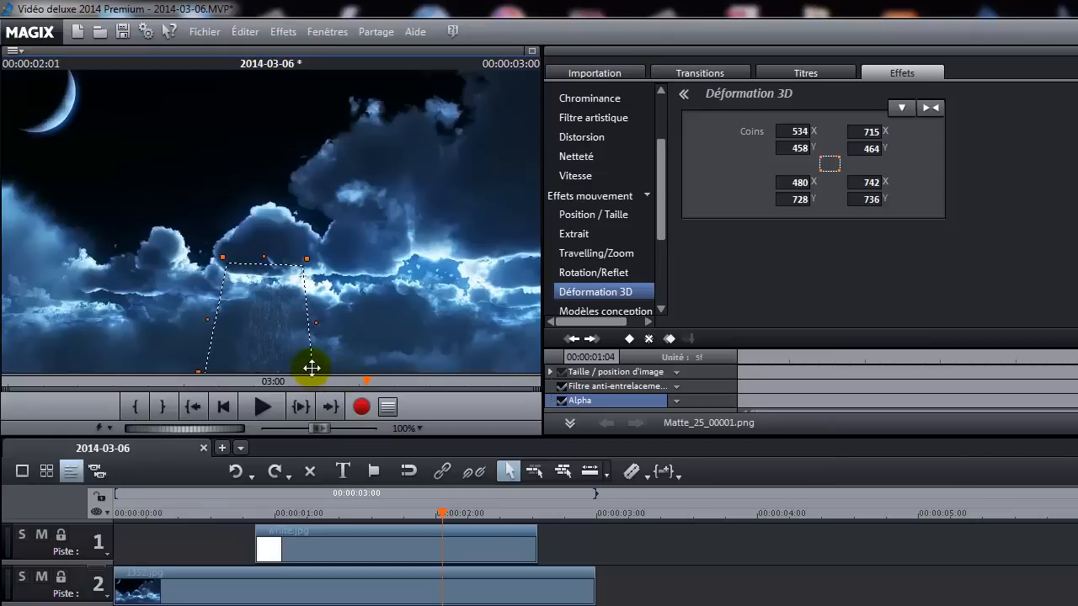
drag(315, 322, 330, 313)
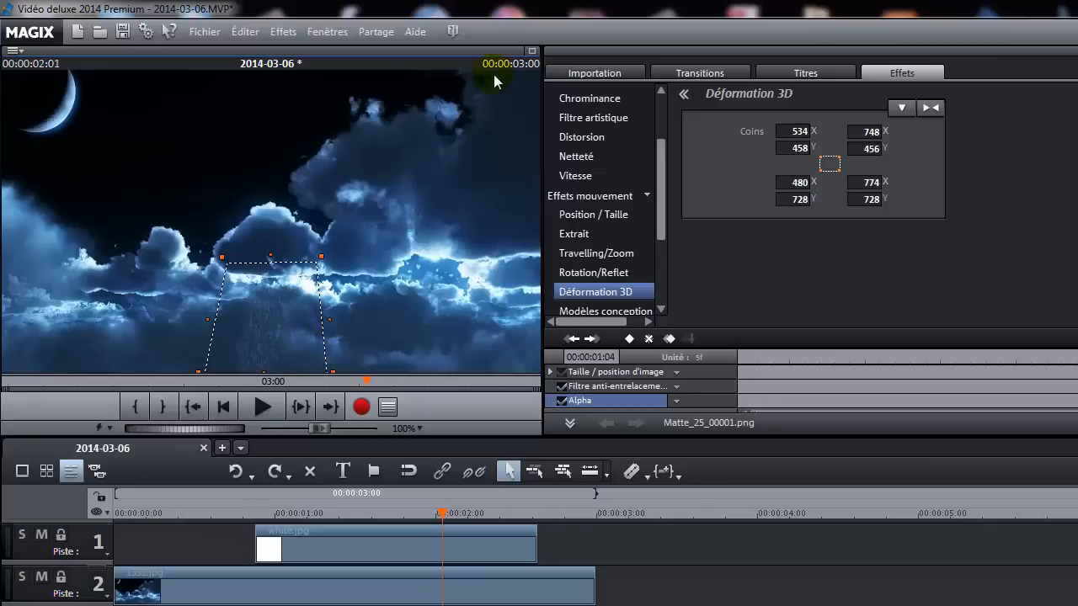
click(533, 52)
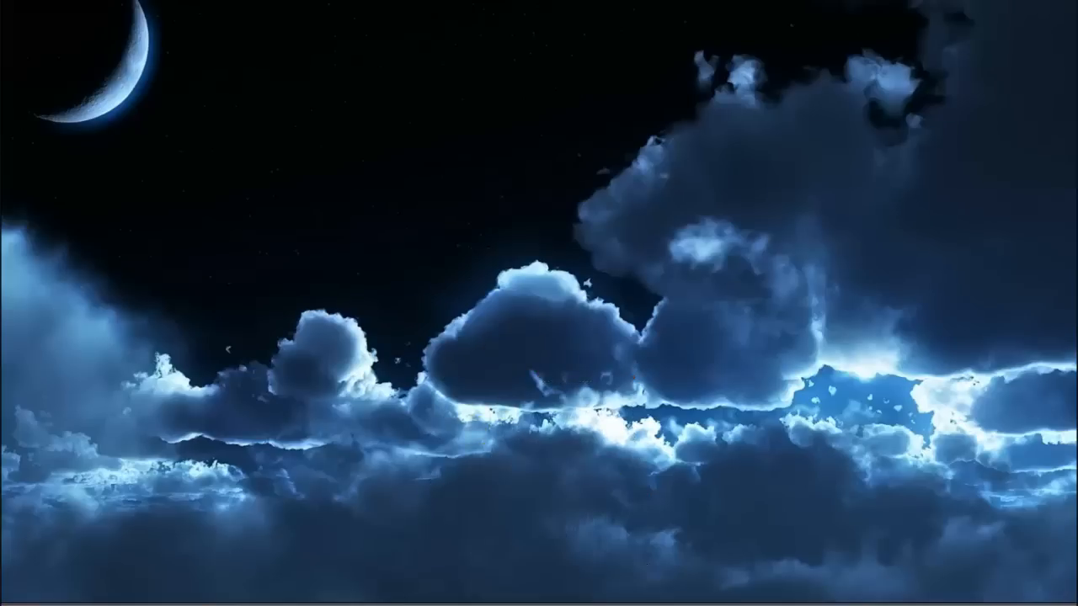
click(474, 445)
click(484, 559)
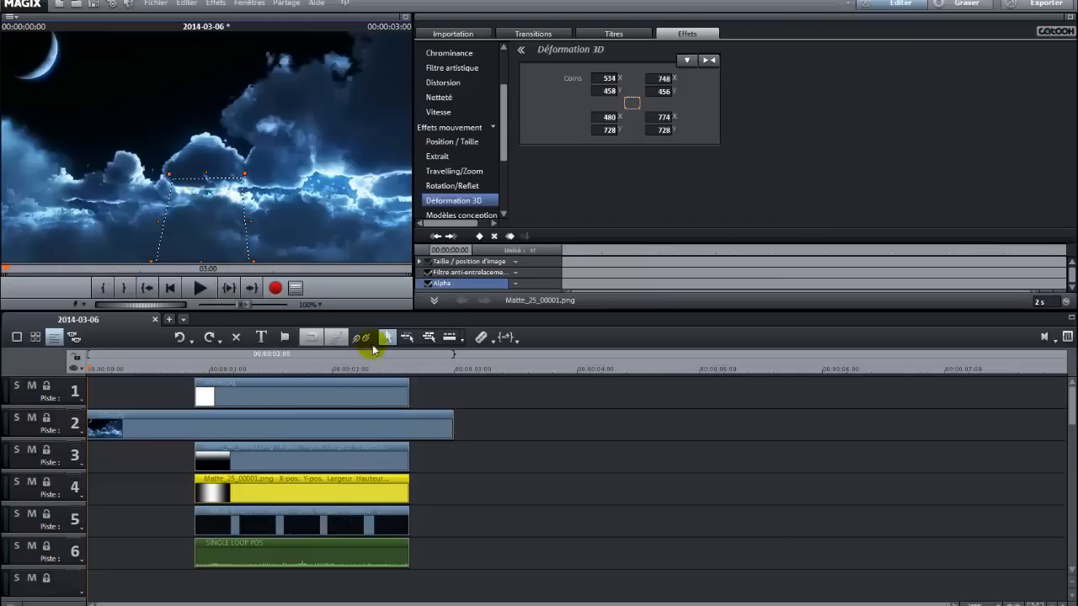
Delete the white.jpg clip from track 1.
click(462, 386)
click(206, 395)
key(Delete)
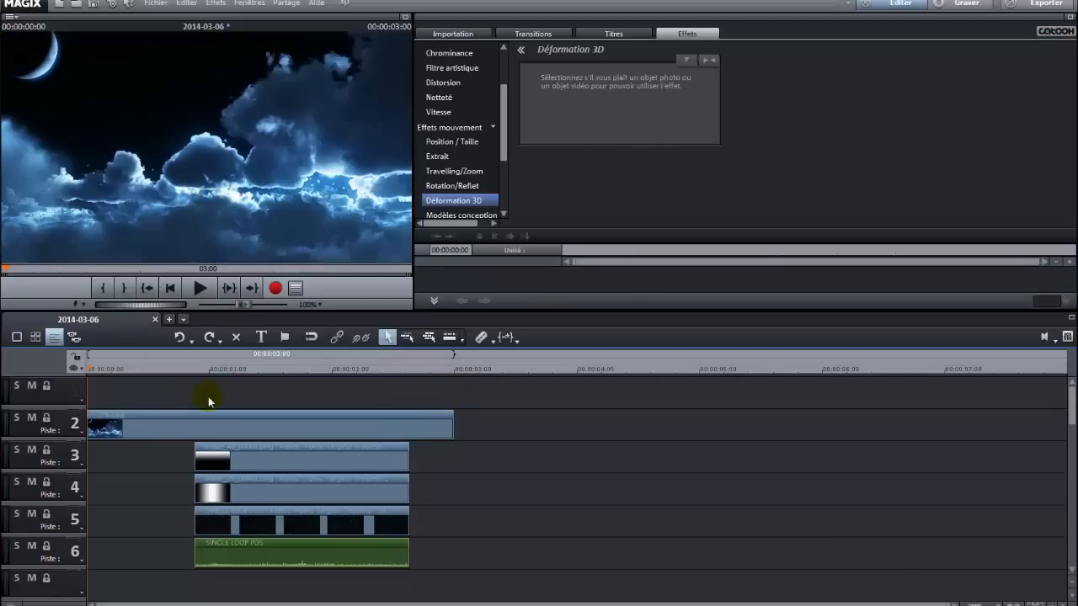
Play the project in the preview monitor and stop playback.
click(203, 292)
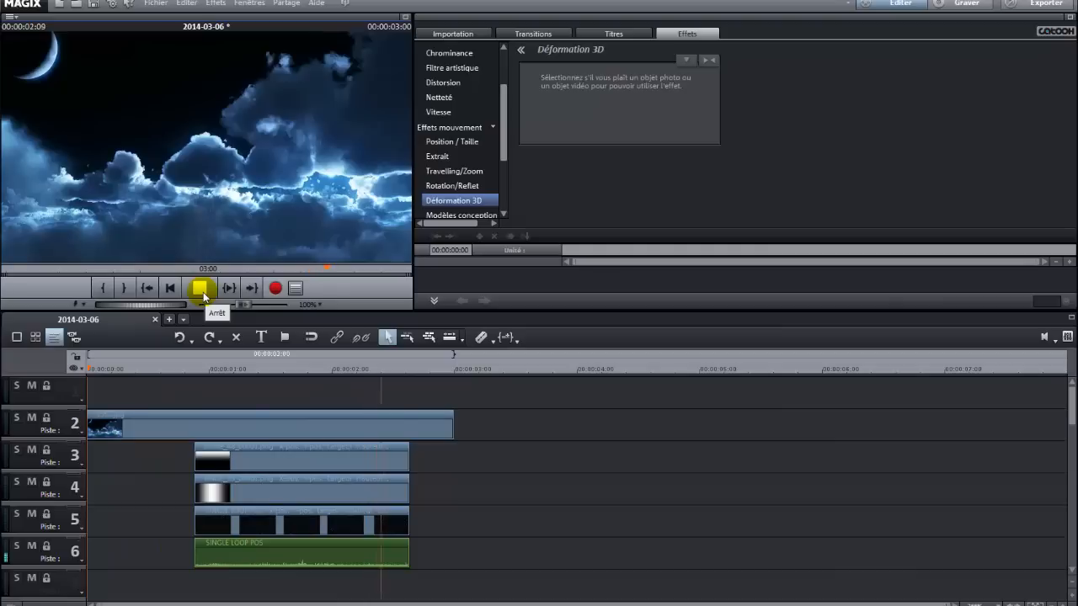
click(200, 292)
click(199, 294)
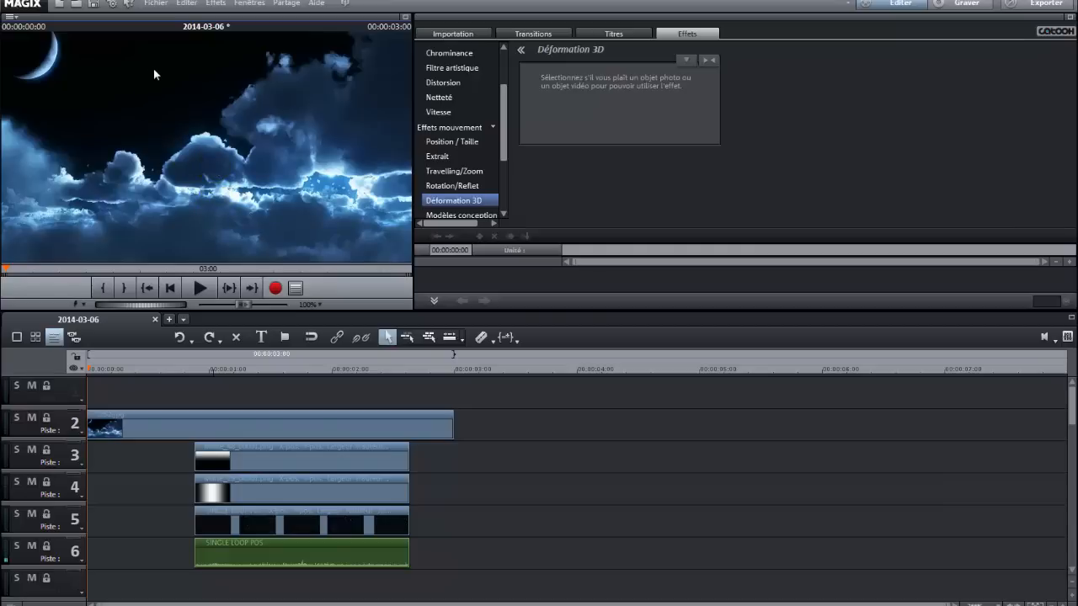
click(155, 5)
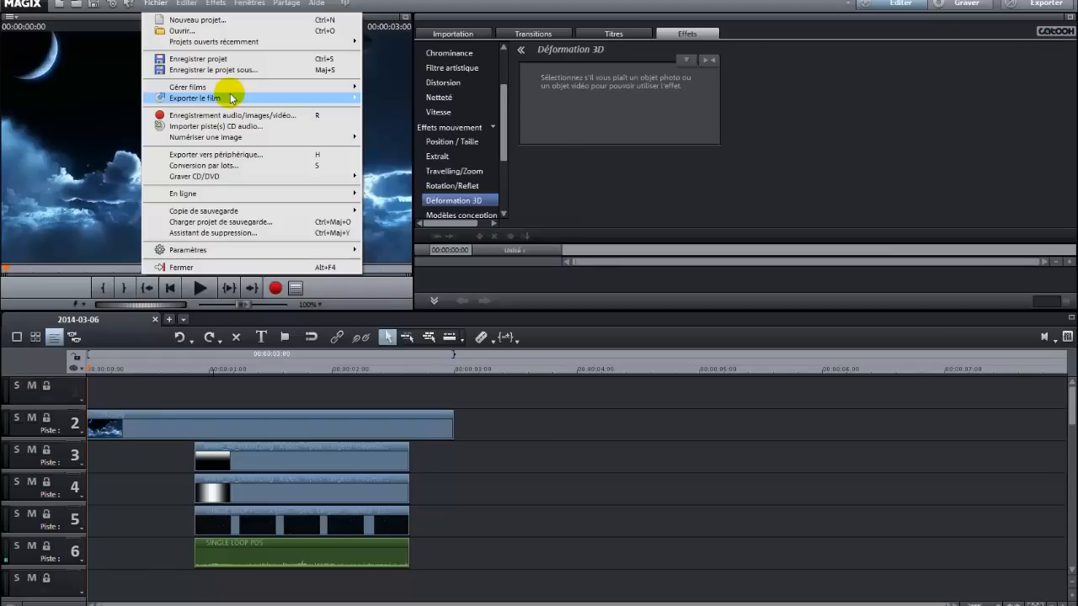
mouse_move(228, 98)
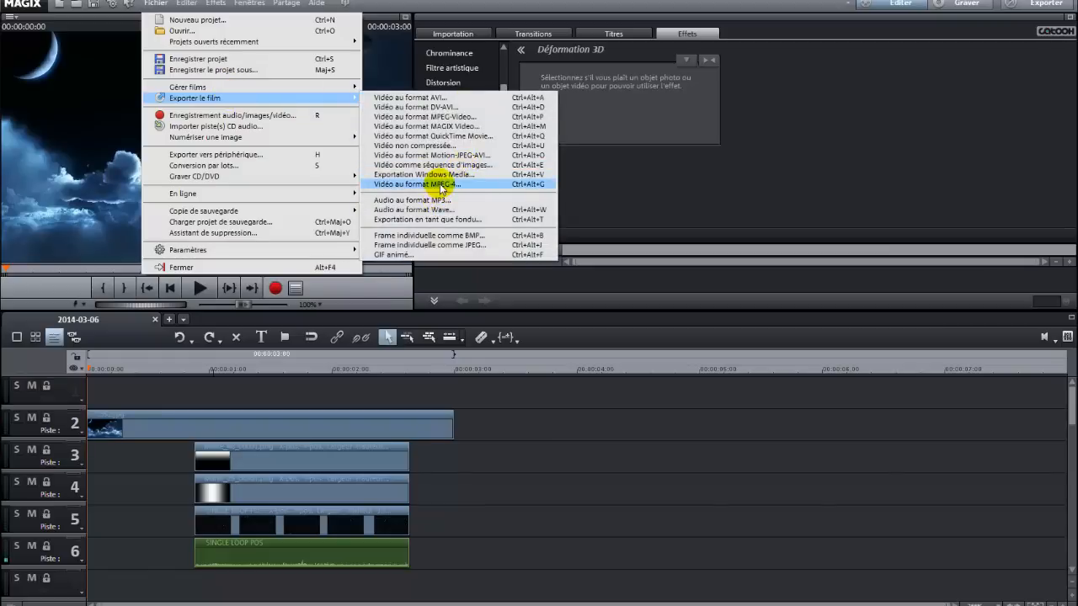
click(557, 432)
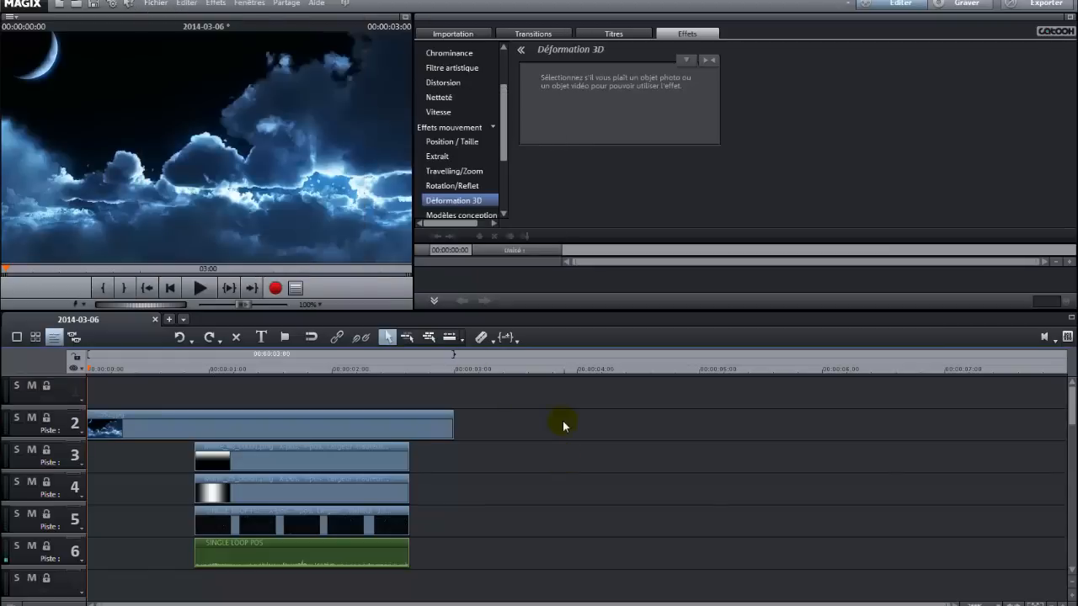
Add a fade-in at the start of the rain clip on track 5 and a fade-out at the end of the track 6 audio clip.
click(246, 511)
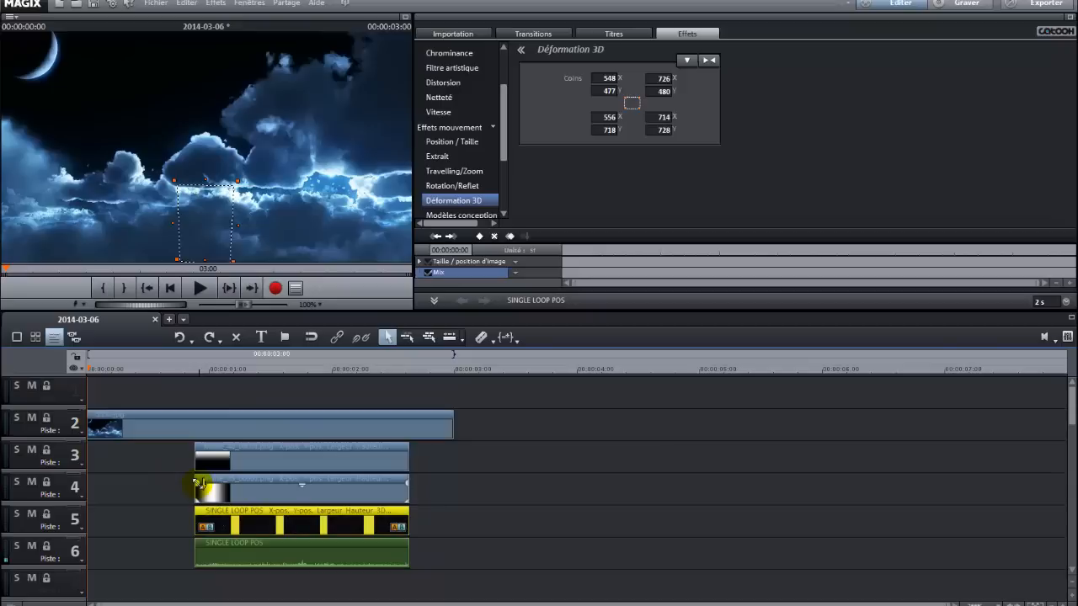
drag(198, 517, 197, 517)
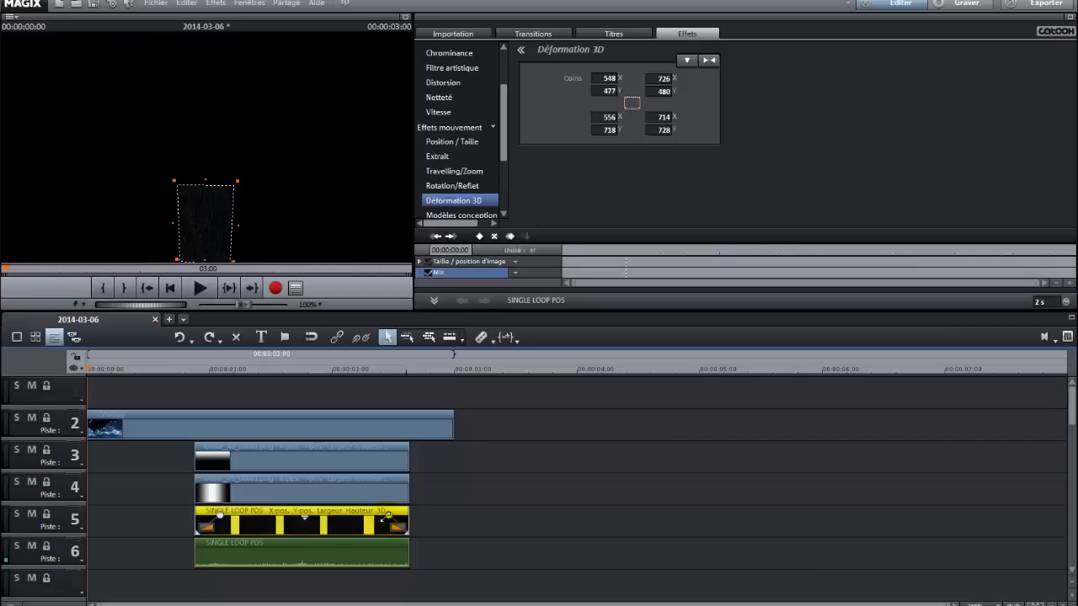
click(198, 553)
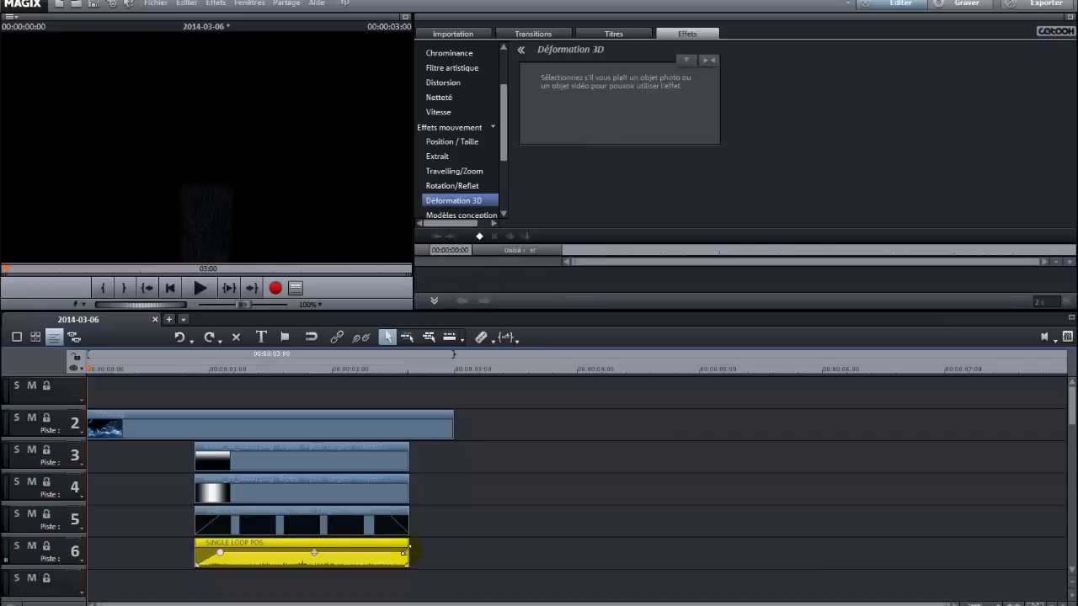
drag(400, 552, 386, 551)
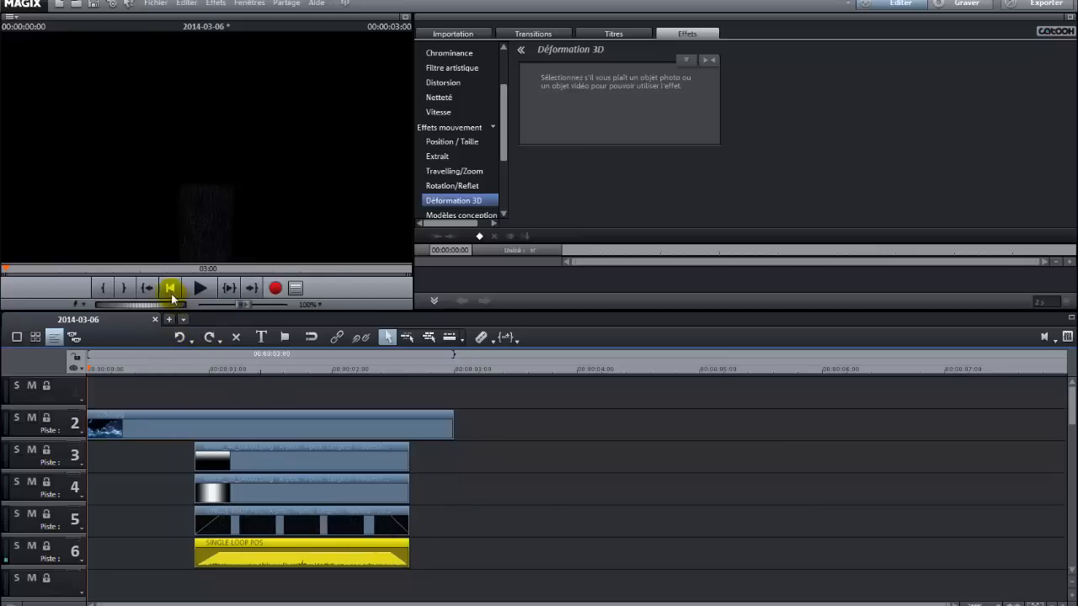
Play the project from the start to preview the fades, then stop.
click(199, 289)
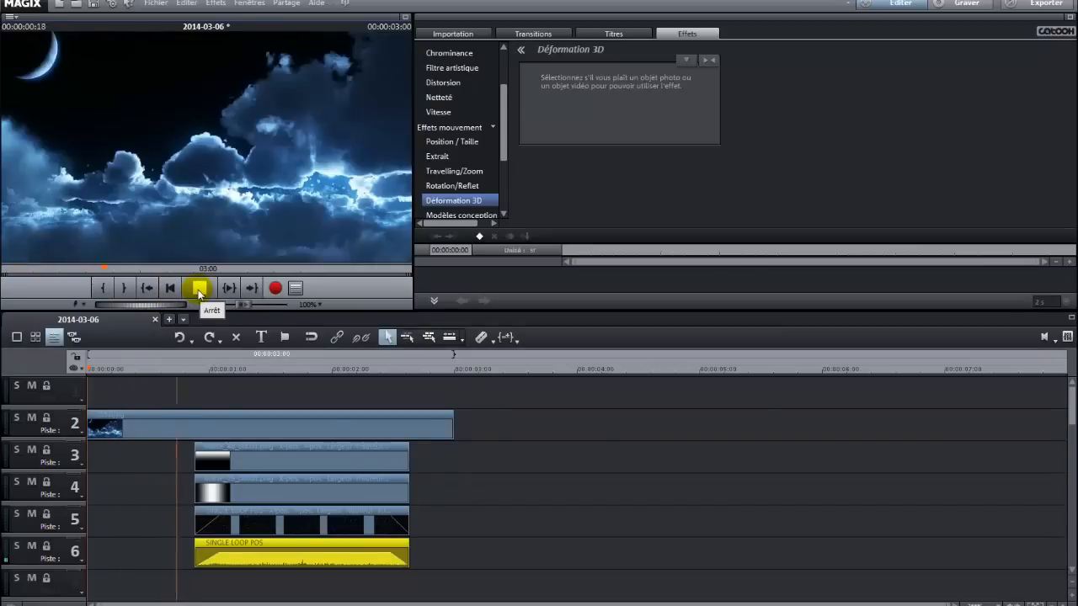
click(206, 294)
Add a fade-out at the end of the rain clip on track 5 and play the project back to check it.
click(389, 514)
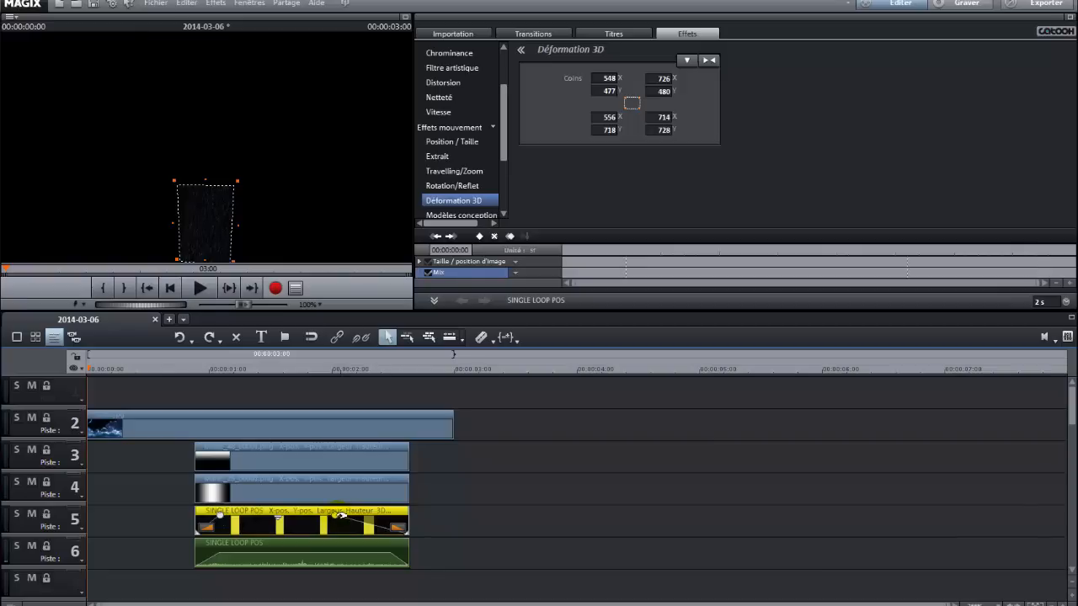
click(384, 557)
click(201, 289)
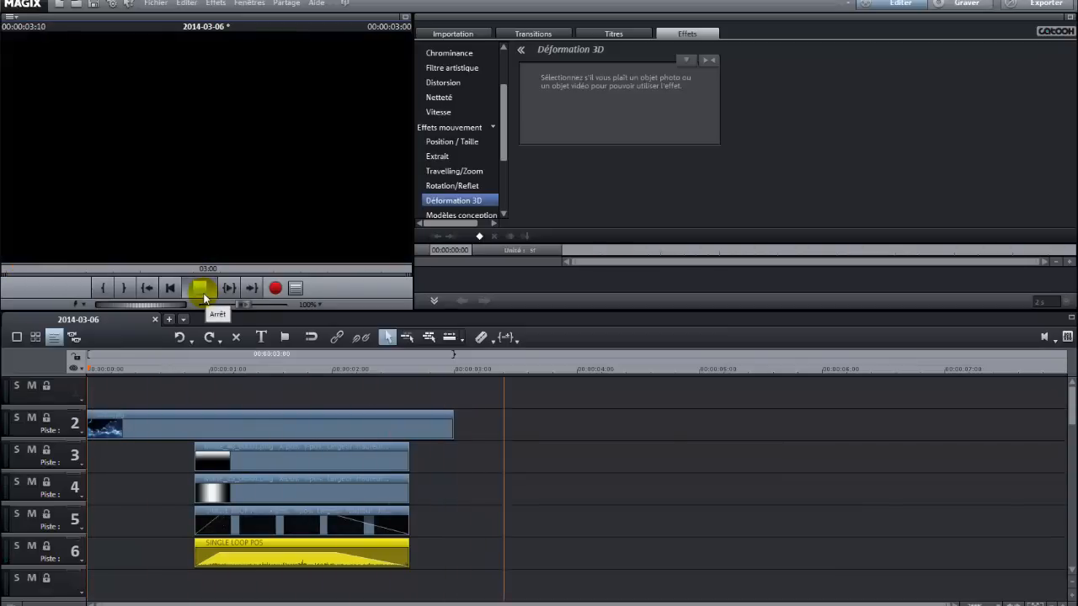
click(203, 295)
Export the movie as an MPEG-4 video with the Standard 1280x720 preset to 2014-03-06.mp4 on the desktop.
click(155, 3)
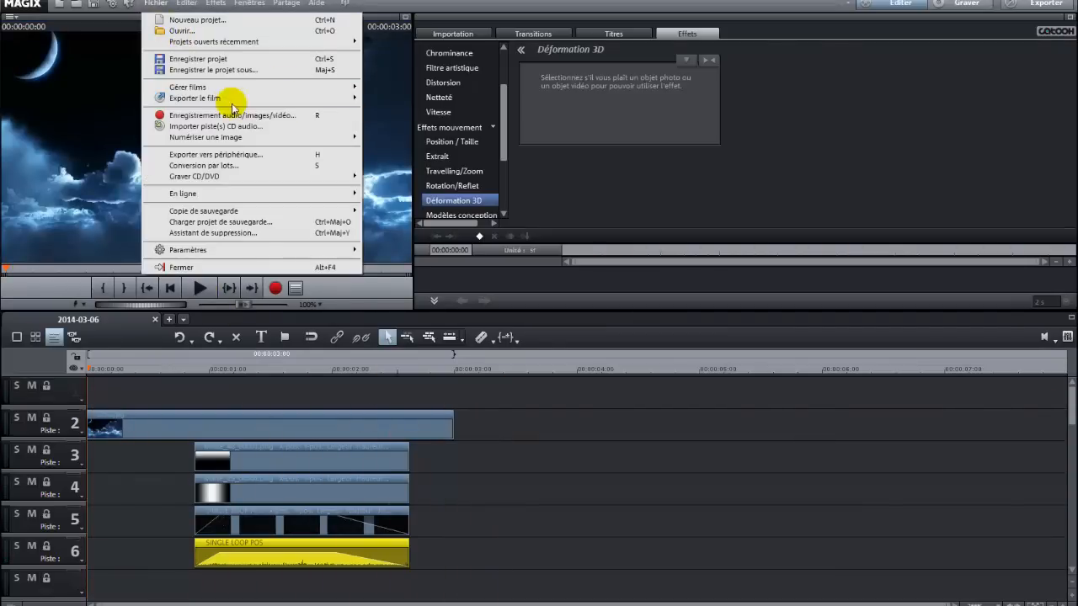
mouse_move(293, 102)
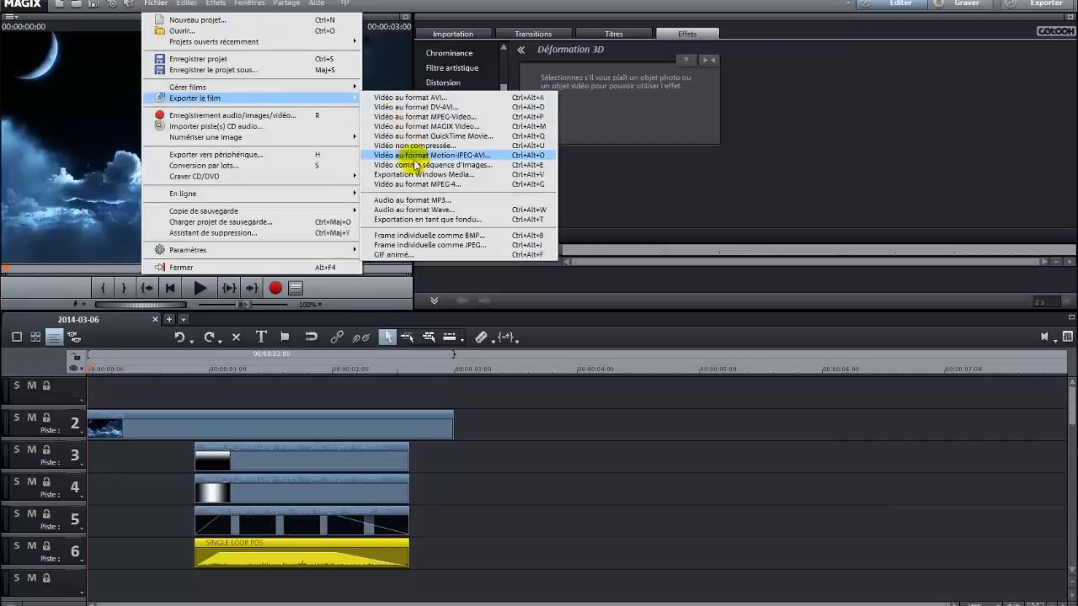
click(431, 192)
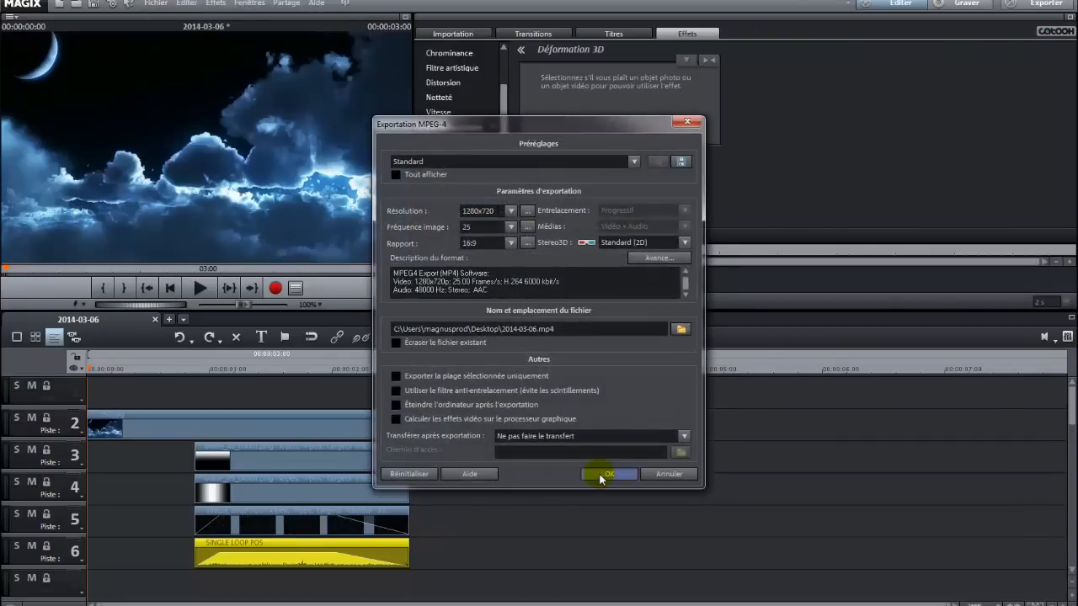
click(627, 475)
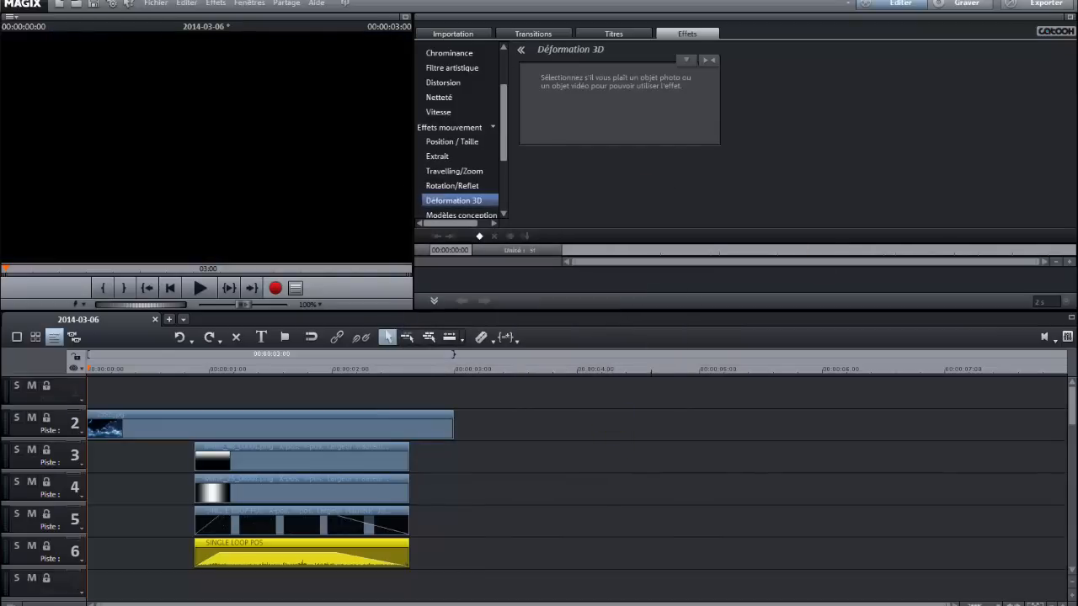
click(553, 338)
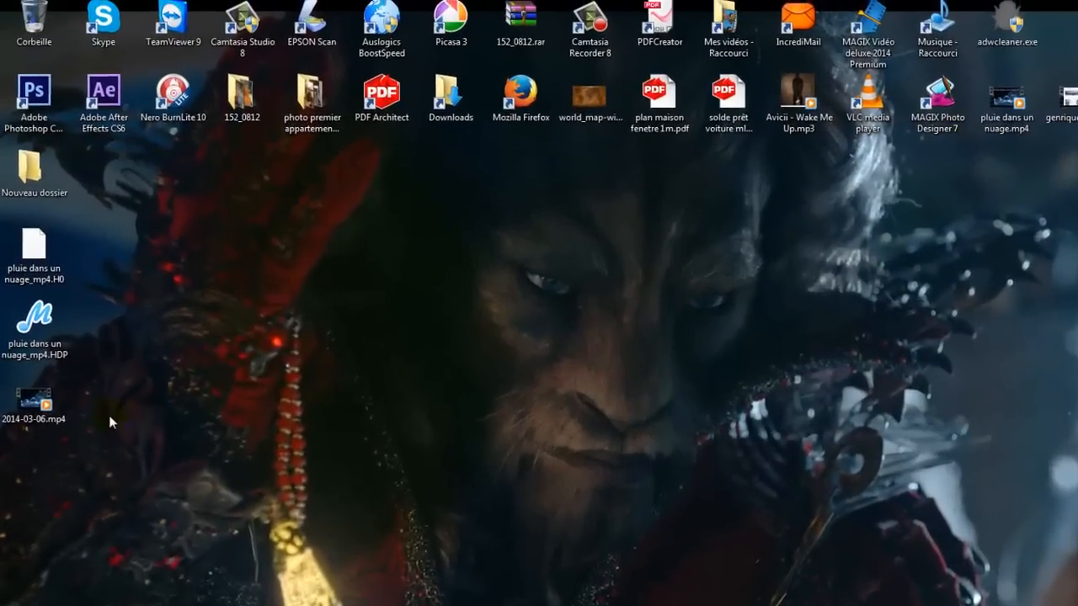
Open the exported 2014-03-06.mp4 from the desktop in a media player, watch it full screen, then close it.
double_click(30, 345)
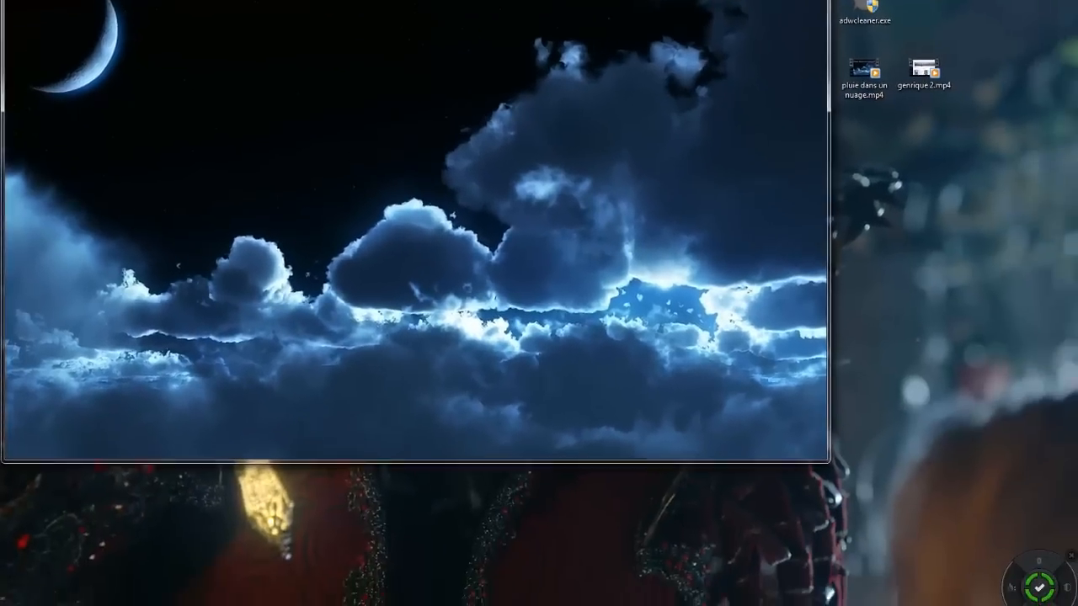
click(782, 1)
click(637, 443)
click(550, 602)
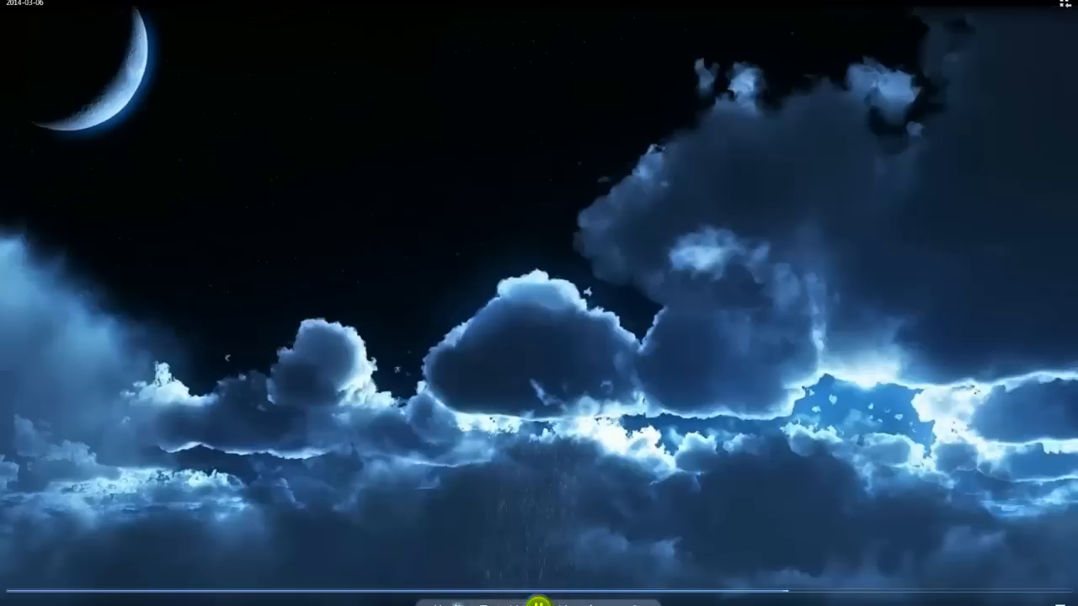
click(1068, 0)
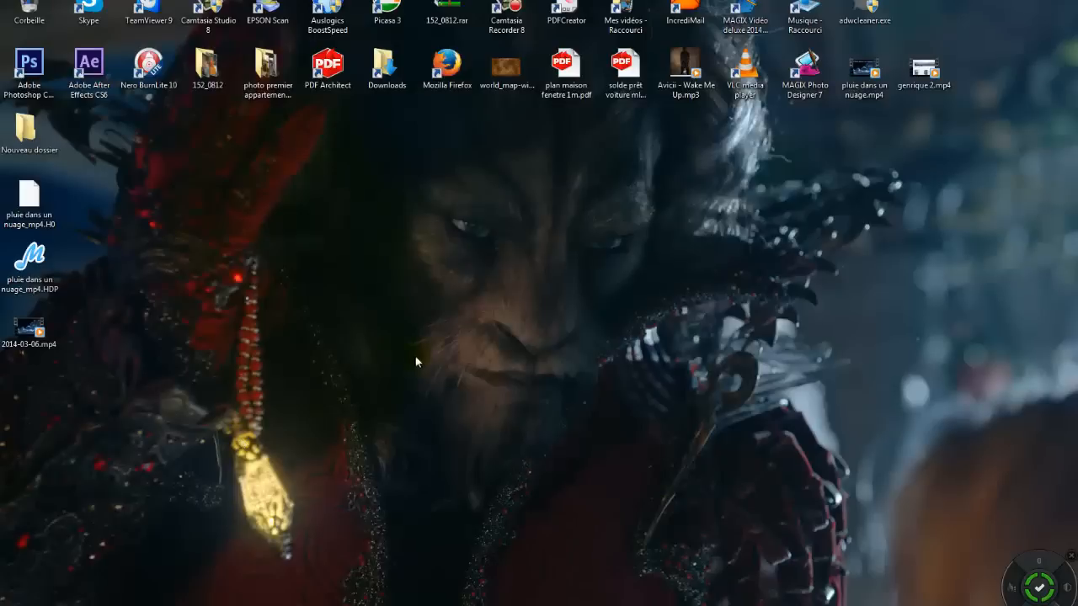